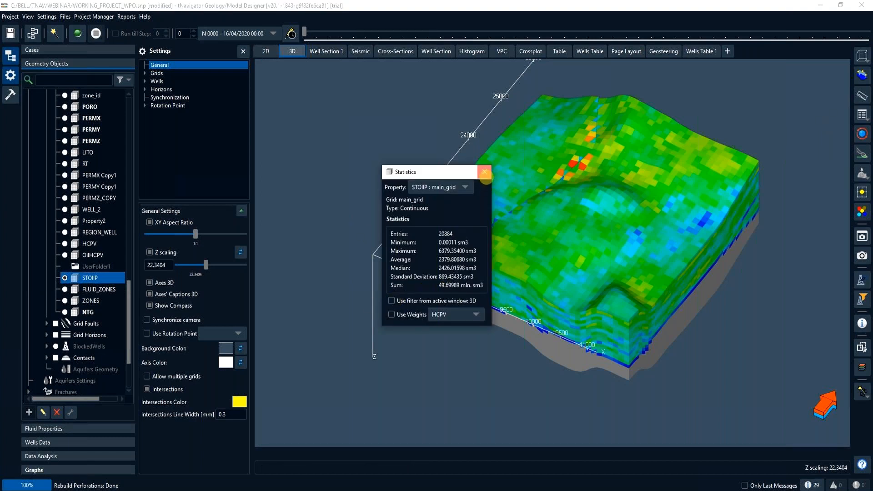
- Close the STOIIP statistics and review the grid information for main_grid, including its dimensions, bounds and block sizes
{"action": "left_click", "coordinate": [486, 173]}
{"action": "left_click", "coordinate": [862, 114]}
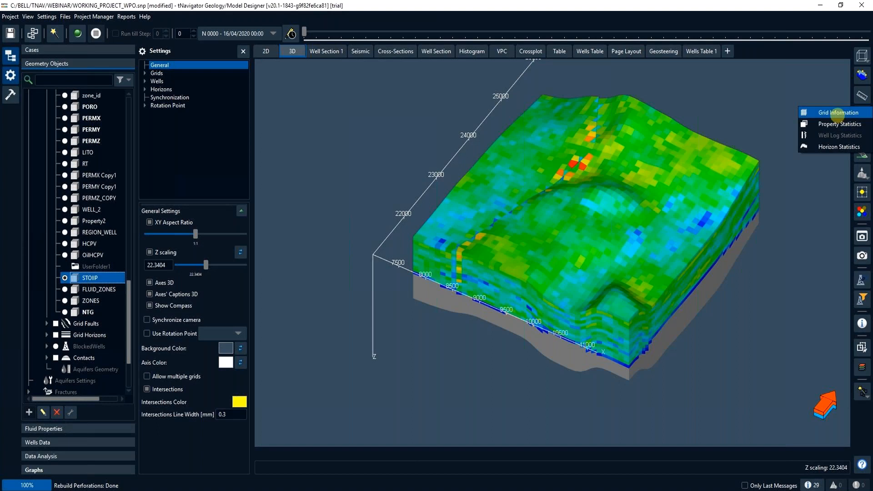
{"action": "left_click", "coordinate": [839, 113]}
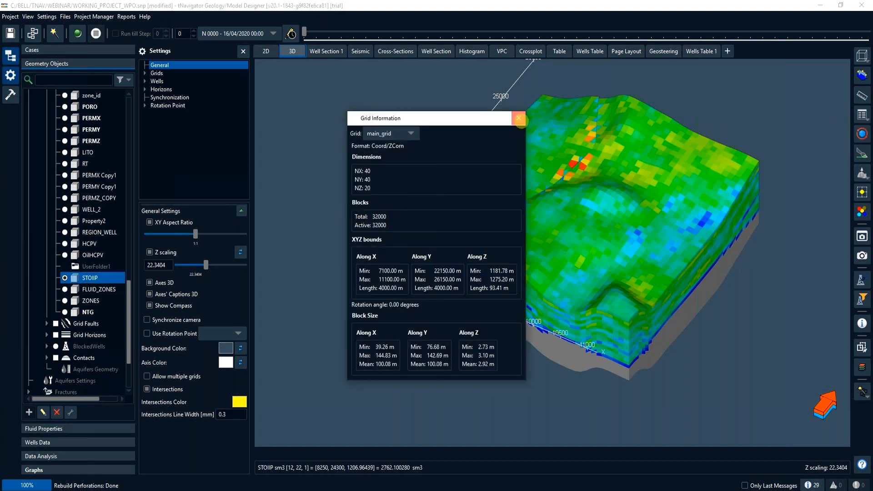
{"action": "left_click", "coordinate": [518, 118]}
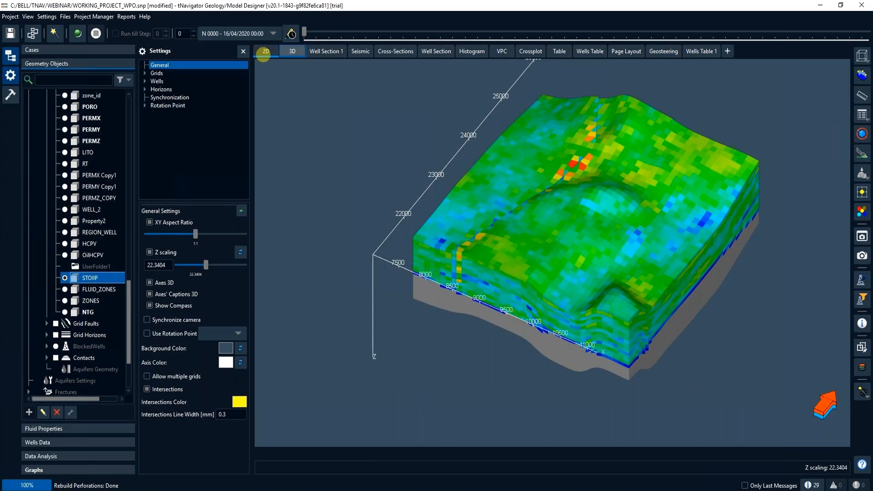
- On the 2D STOIIP map, draw a closed five-vertex polygon around the area east of the fault and name it TARGET_1
{"action": "left_click", "coordinate": [265, 51]}
{"action": "right_click", "coordinate": [597, 236]}
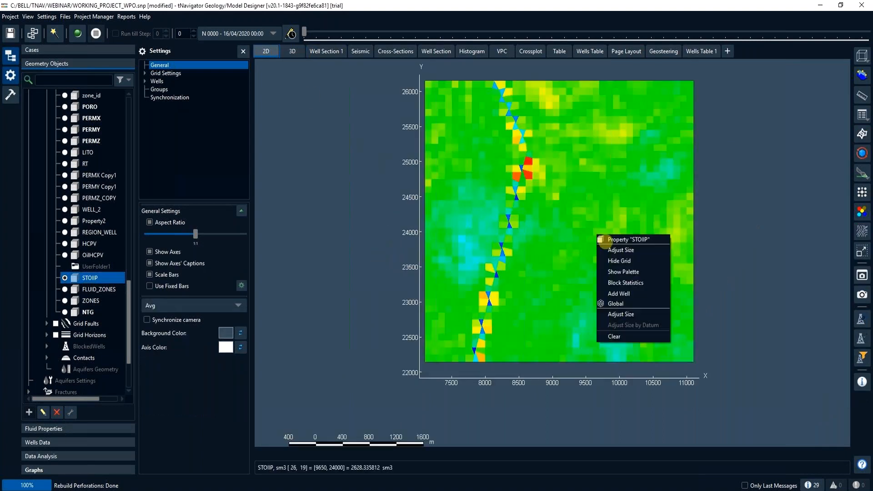
{"action": "left_click", "coordinate": [620, 250]}
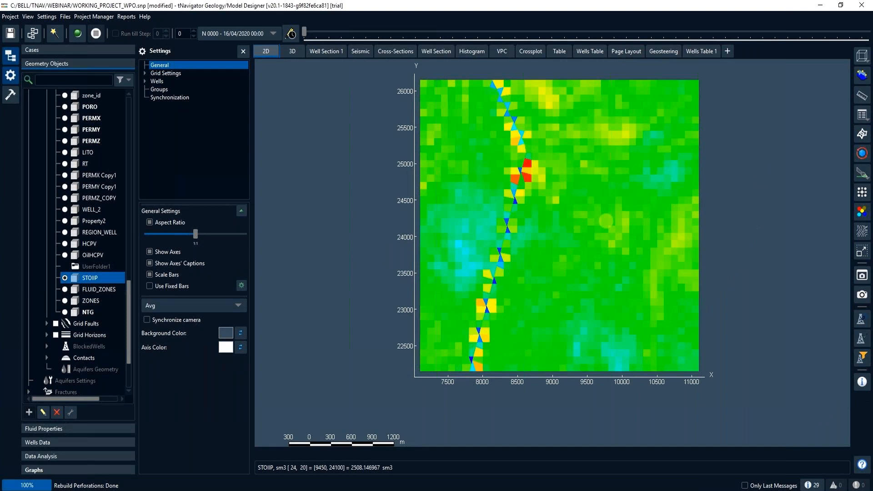
{"action": "left_click", "coordinate": [863, 136]}
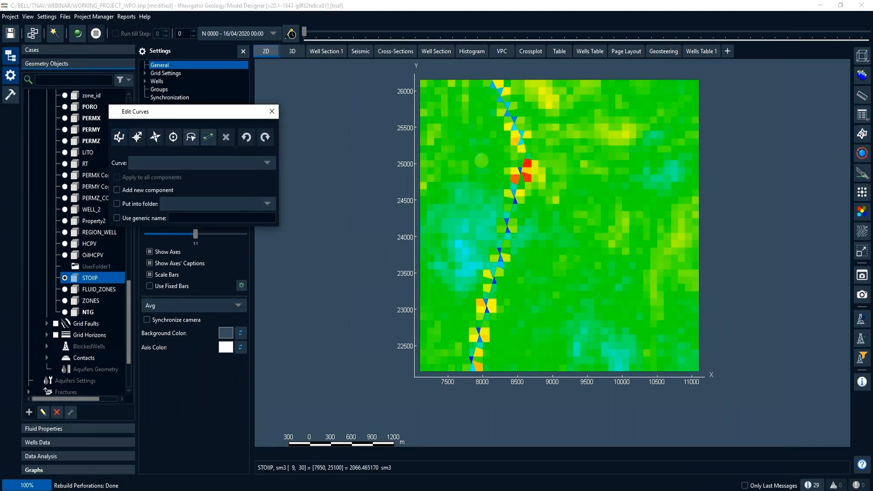
{"action": "left_click", "coordinate": [516, 94]}
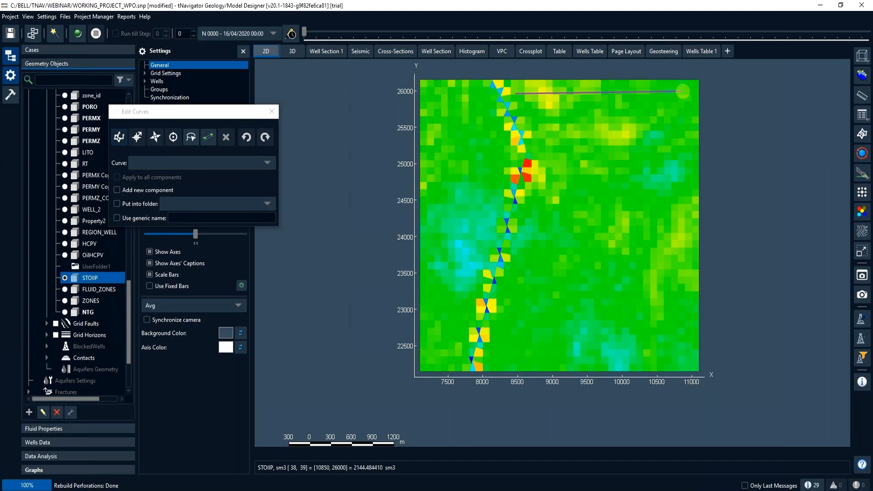
{"action": "left_click", "coordinate": [686, 91]}
{"action": "left_click", "coordinate": [686, 358]}
{"action": "left_click", "coordinate": [485, 358]}
{"action": "left_click", "coordinate": [537, 166]}
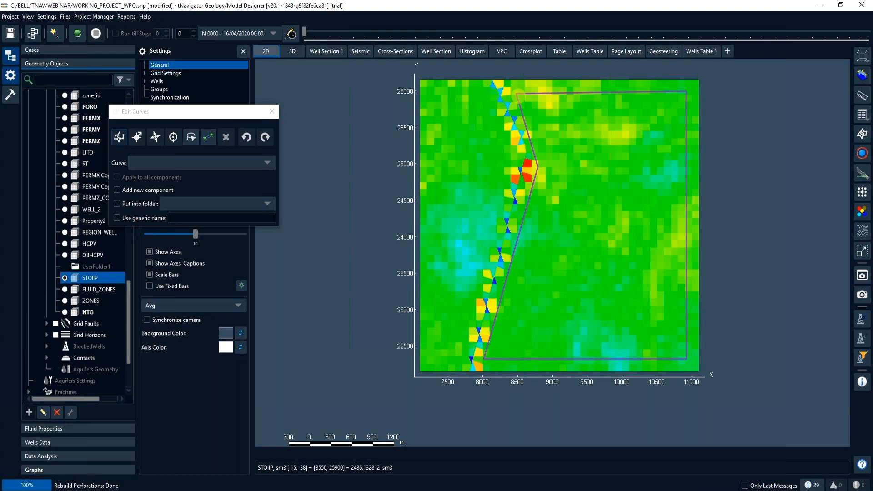
{"action": "left_click", "coordinate": [519, 96]}
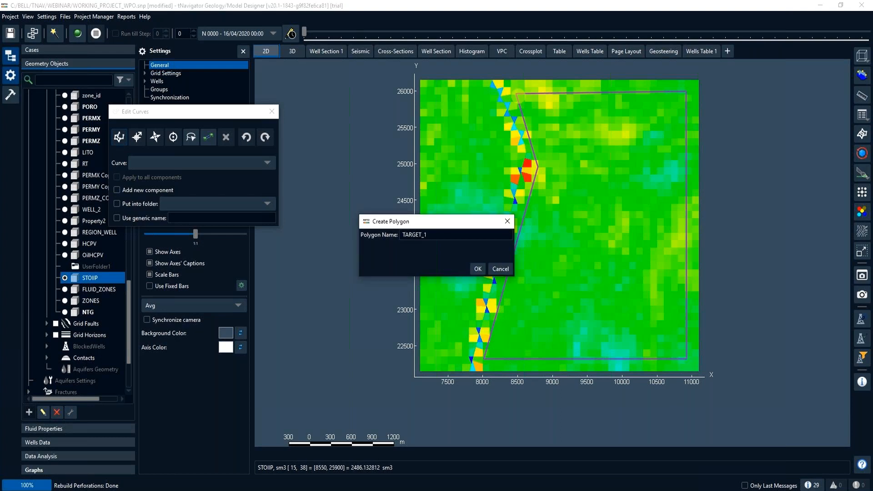
{"action": "key", "text": "Return"}
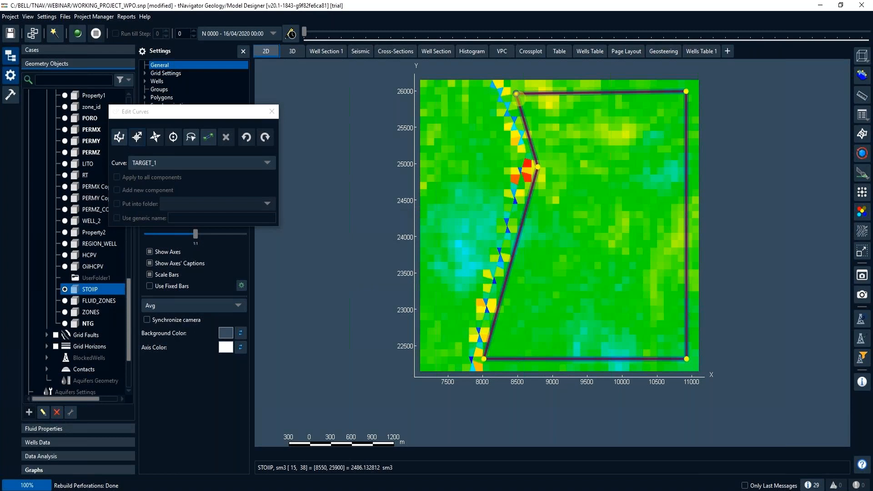
- Add a second closed five-vertex component to the TARGET_1 polygon, enclosing the area west of the fault, and finish curve editing
{"action": "left_click", "coordinate": [118, 137]}
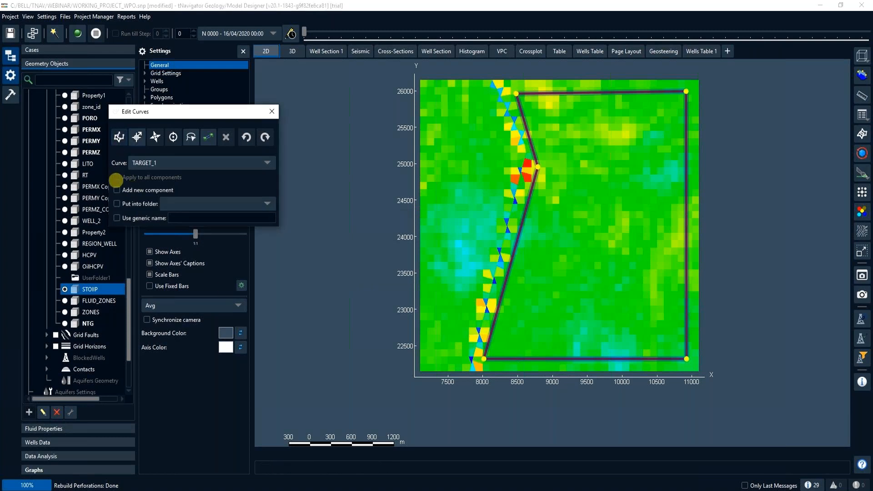
{"action": "left_click", "coordinate": [428, 91]}
{"action": "left_click", "coordinate": [482, 91]}
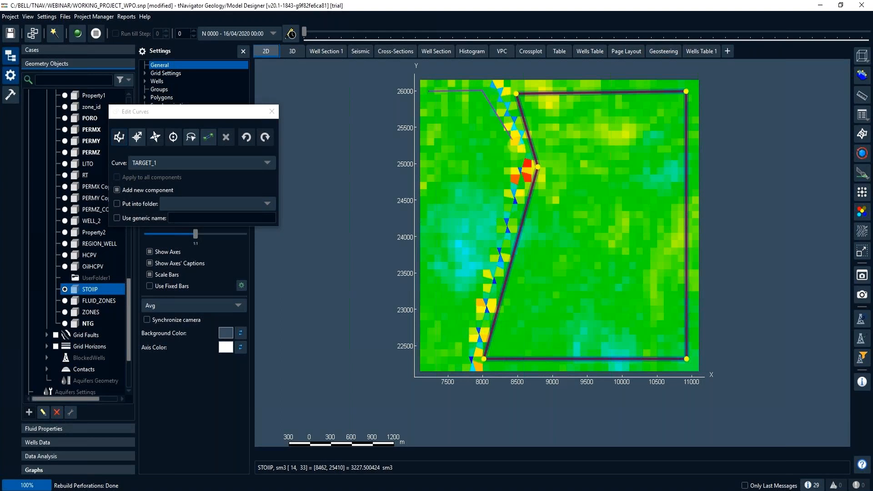
{"action": "left_click", "coordinate": [512, 162]}
{"action": "left_click", "coordinate": [462, 359]}
{"action": "left_click", "coordinate": [426, 359]}
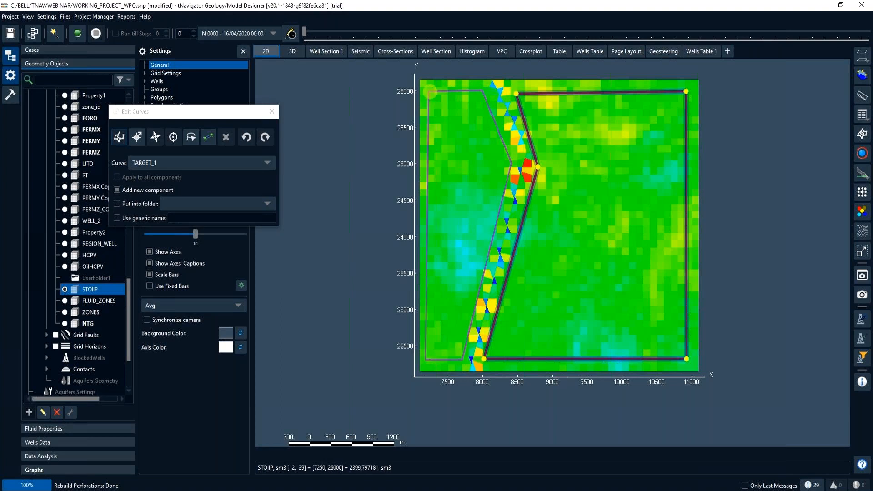
{"action": "left_click", "coordinate": [429, 91]}
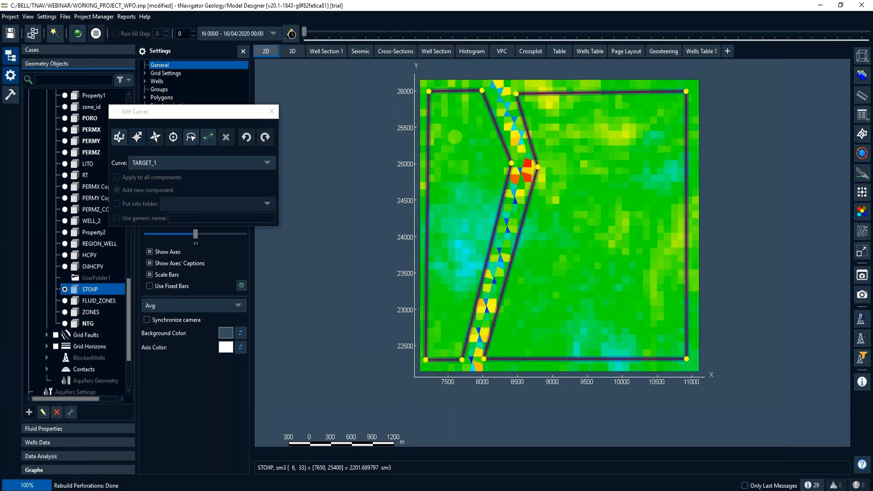
{"action": "left_click", "coordinate": [272, 111]}
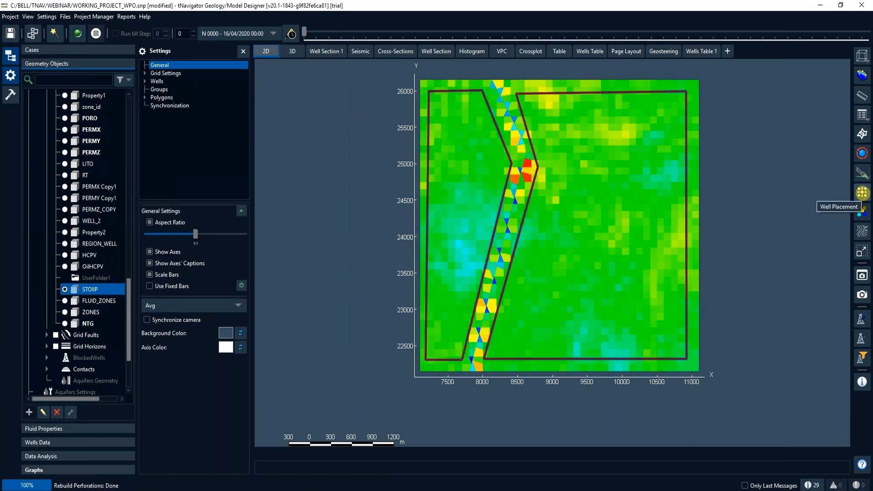
- Open the Wells Placement Editor, narrow it to uncover the map, and select the Regular five-spot distribution pattern
{"action": "left_click", "coordinate": [862, 193]}
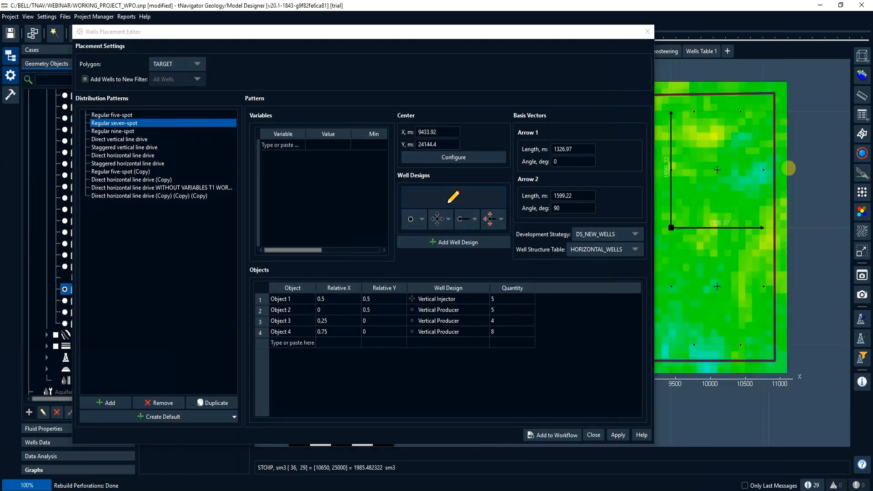
{"action": "left_click", "coordinate": [653, 129]}
{"action": "left_click_drag", "start_coordinate": [653, 129], "coordinate": [520, 132]}
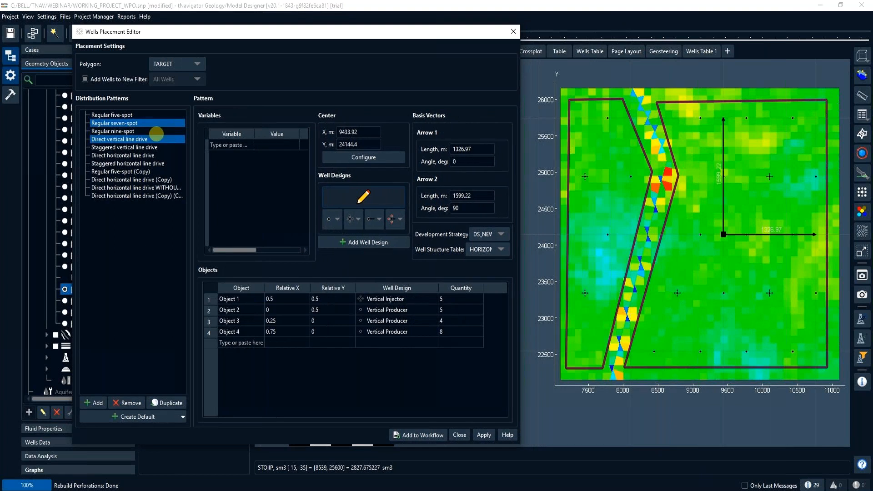
{"action": "left_click", "coordinate": [142, 116]}
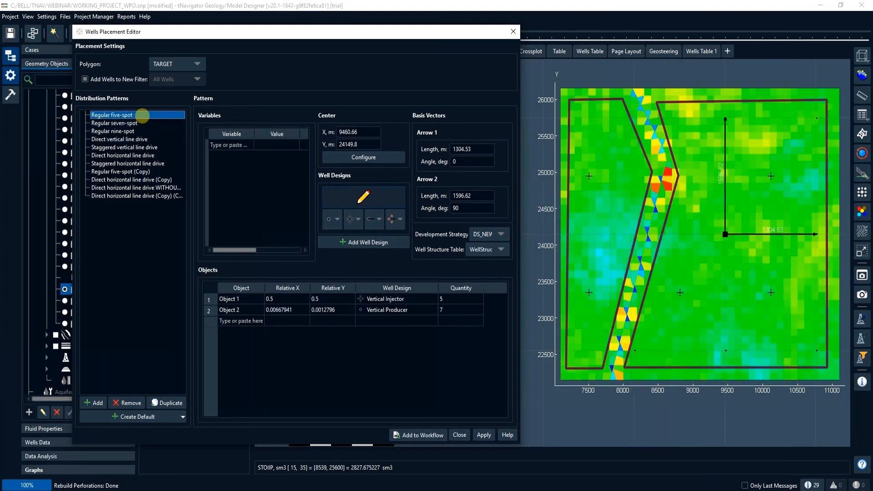
- Preview the five-spot pattern within the RIGHT_SIDE polygon and return the placement to the TARGET polygon
{"action": "left_click", "coordinate": [166, 64]}
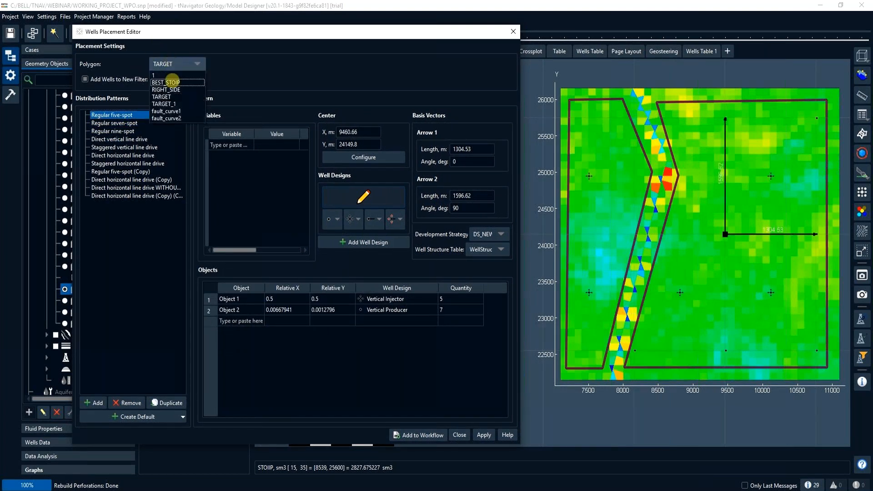
{"action": "left_click", "coordinate": [175, 89]}
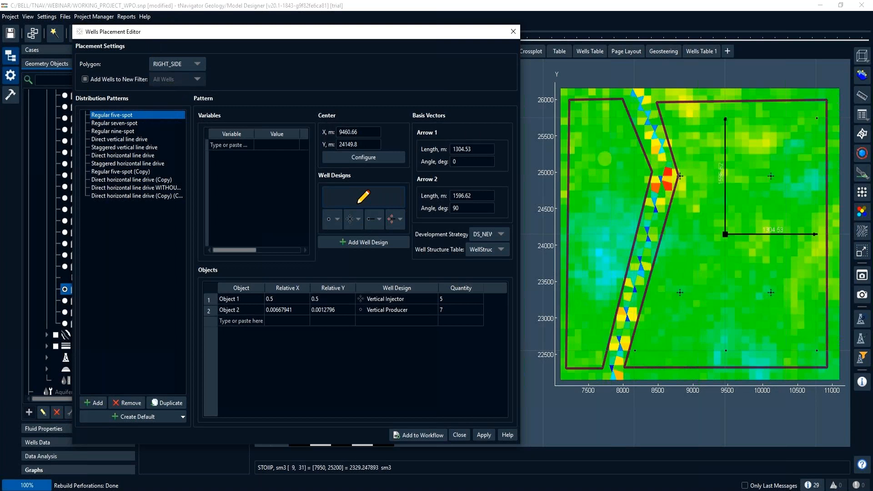
{"action": "left_click", "coordinate": [187, 66]}
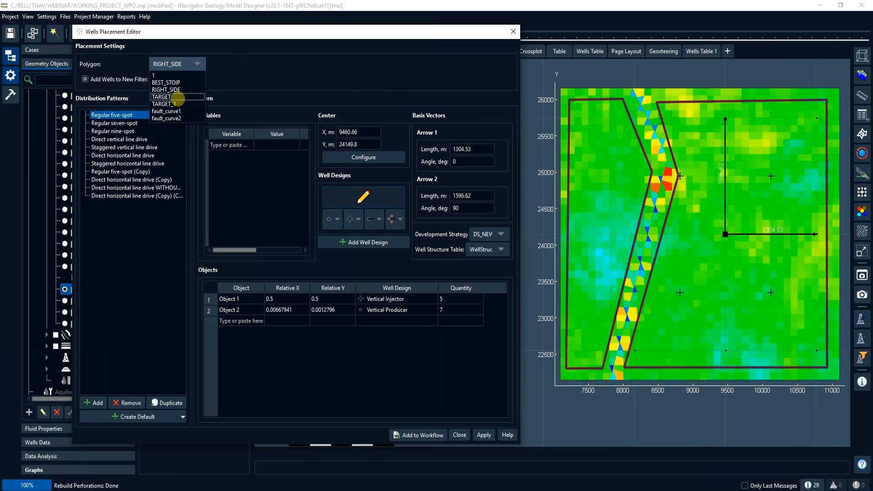
{"action": "left_click", "coordinate": [177, 97]}
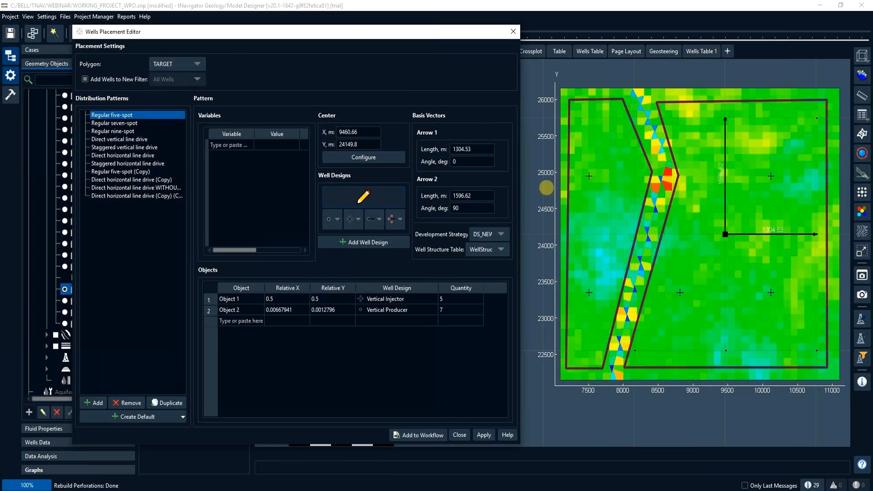
- Preview the regular seven-spot, nine-spot, direct and staggered vertical, and direct and staggered horizontal line drive patterns on the map
{"action": "left_click", "coordinate": [126, 122]}
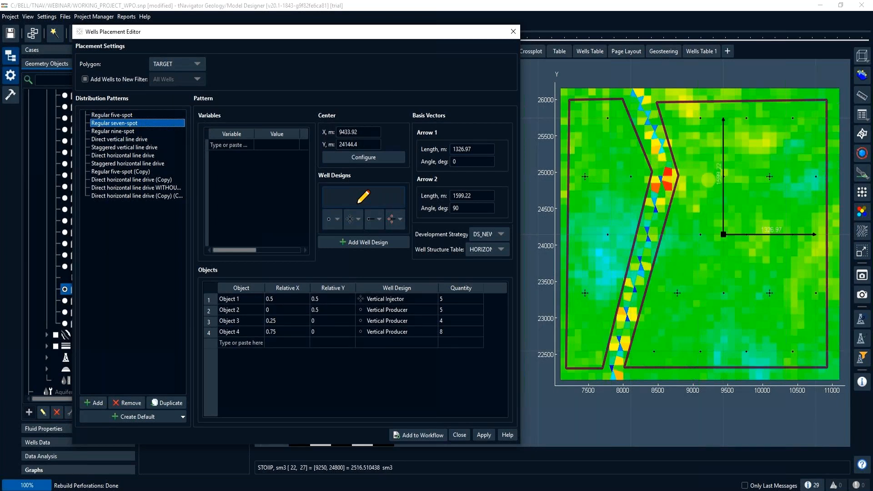
{"action": "left_click", "coordinate": [145, 132]}
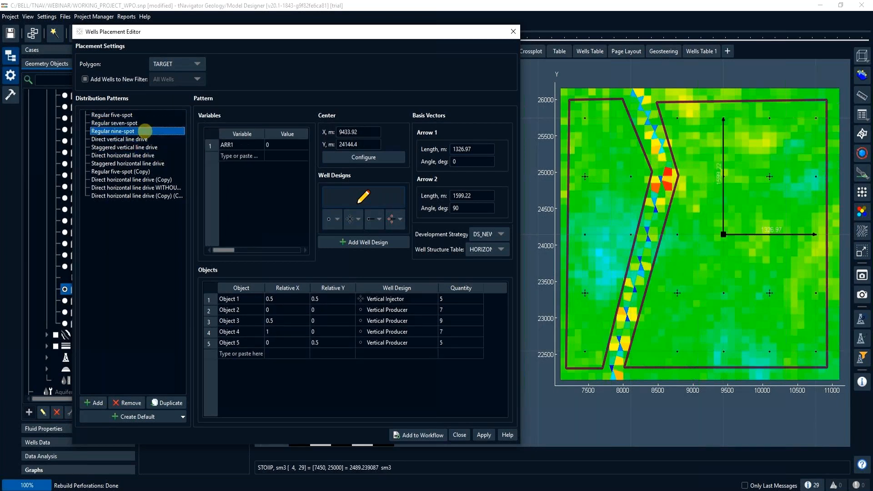
{"action": "left_click", "coordinate": [146, 138]}
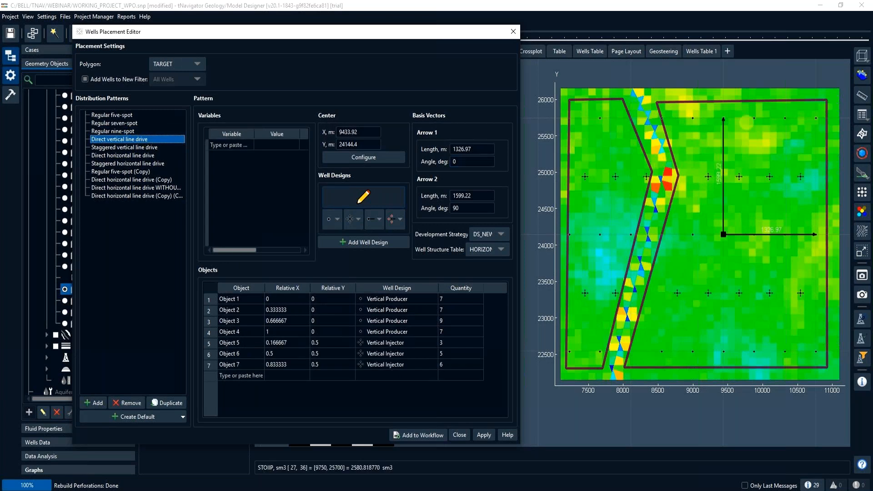
{"action": "key", "text": "Down"}
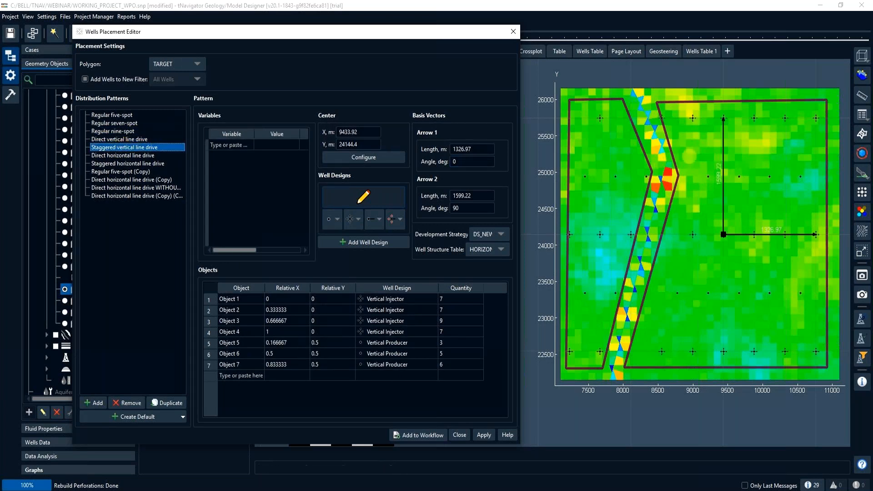
{"action": "left_click", "coordinate": [122, 155], "text": "shift"}
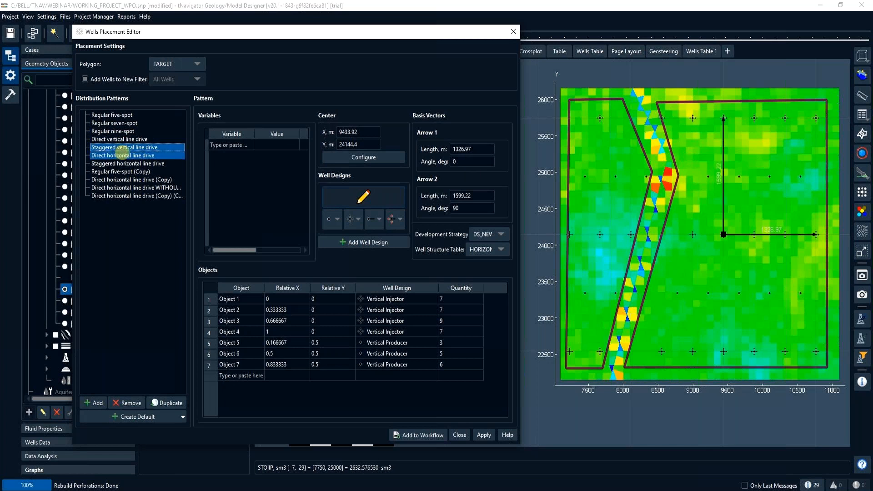
{"action": "left_click", "coordinate": [122, 155]}
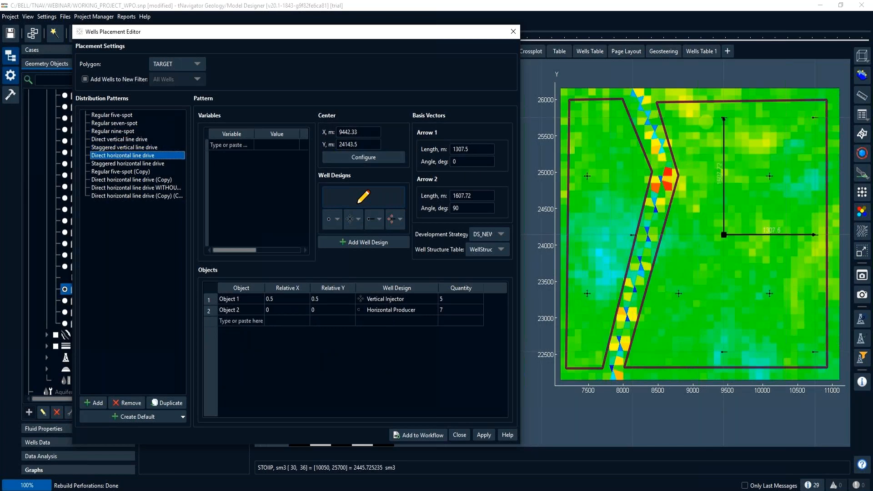
{"action": "left_click", "coordinate": [115, 163]}
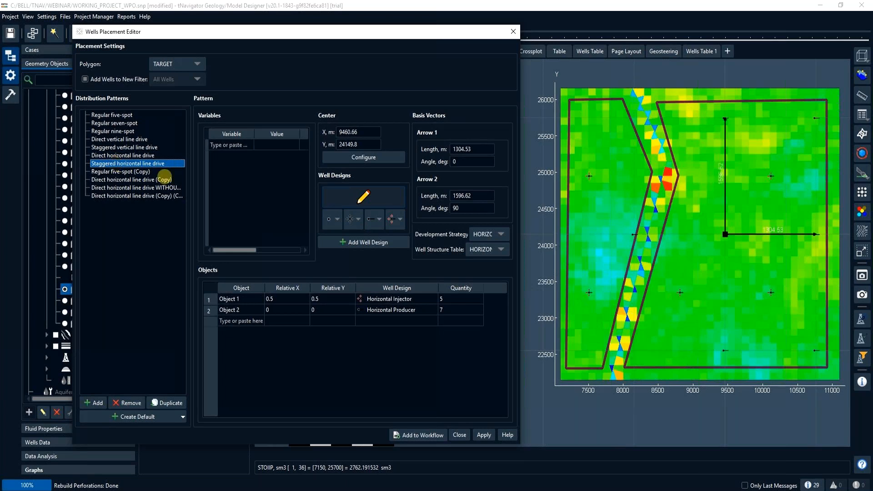
{"action": "left_click", "coordinate": [381, 299]}
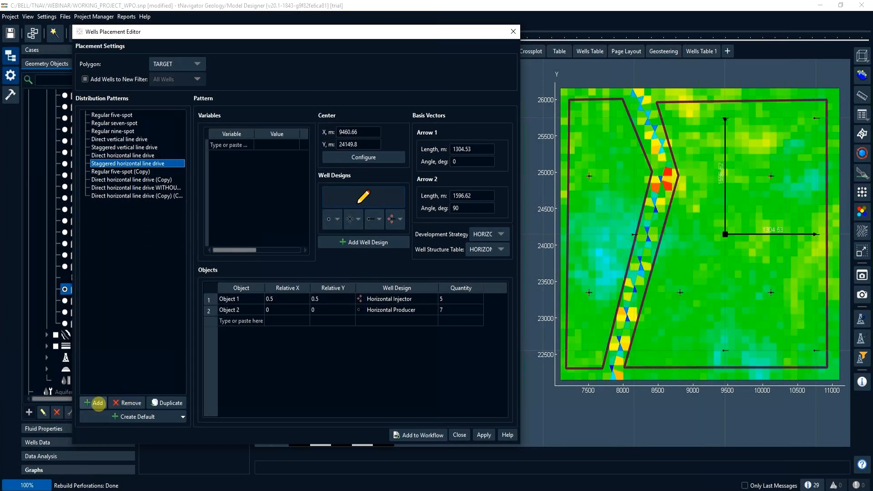
- Create a custom distribution pattern and replace its vertical injector with a vertical producer at about relative X 0.75, relative Y 0.69
{"action": "left_click", "coordinate": [97, 403]}
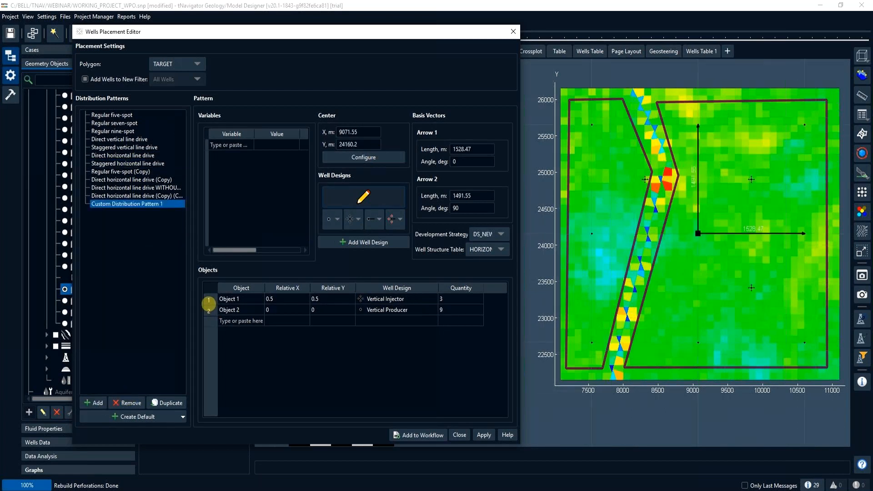
{"action": "left_click", "coordinate": [211, 300]}
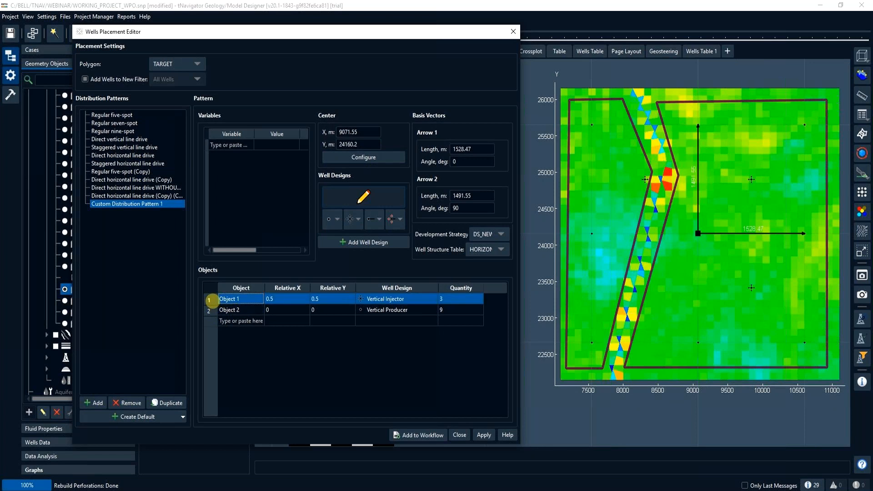
{"action": "key", "text": "Delete"}
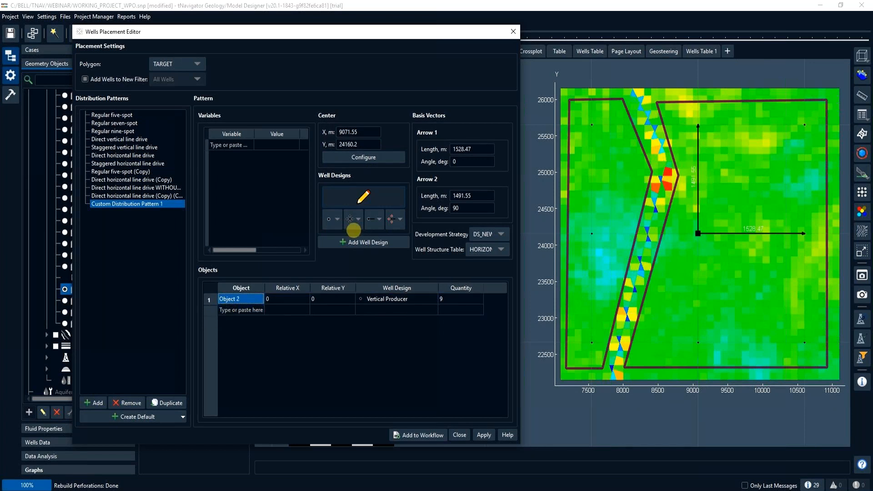
{"action": "left_click", "coordinate": [330, 220]}
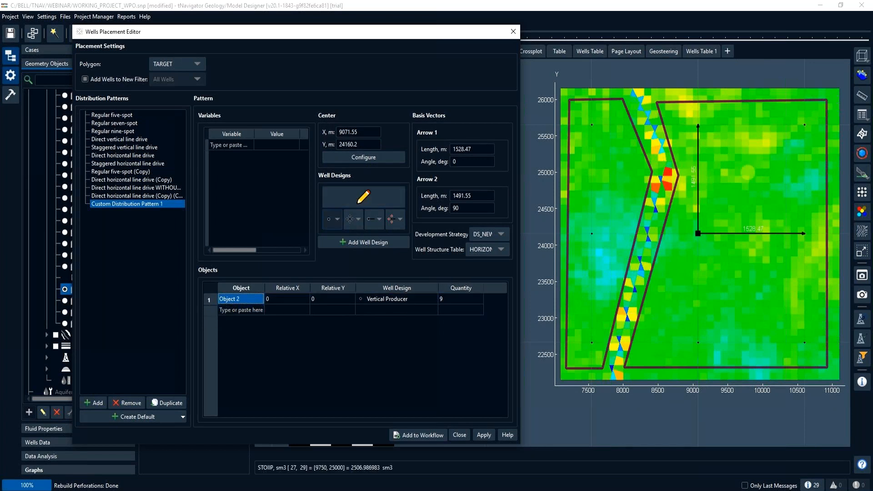
{"action": "left_click", "coordinate": [776, 159]}
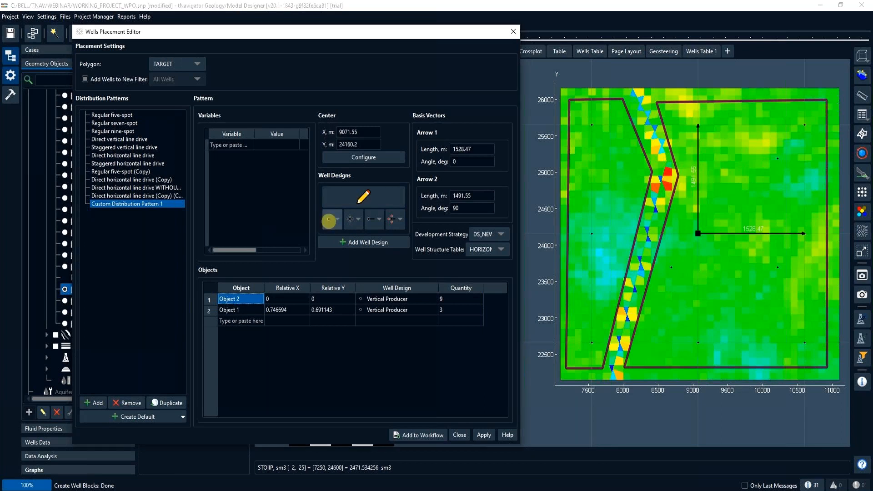
- Add another vertical producer at about relative X 0.38, relative Y 0.45 to the custom pattern, and switch to the Regular five-spot pattern
{"action": "left_click", "coordinate": [739, 184]}
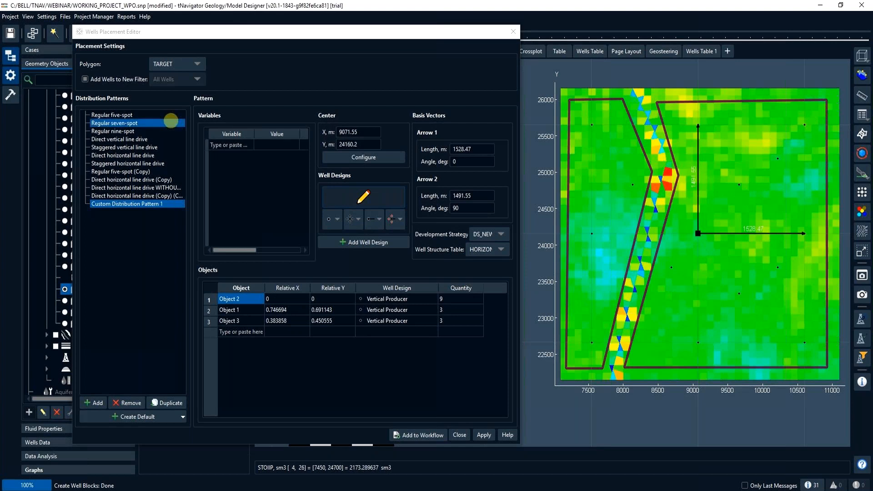
{"action": "left_click", "coordinate": [133, 113]}
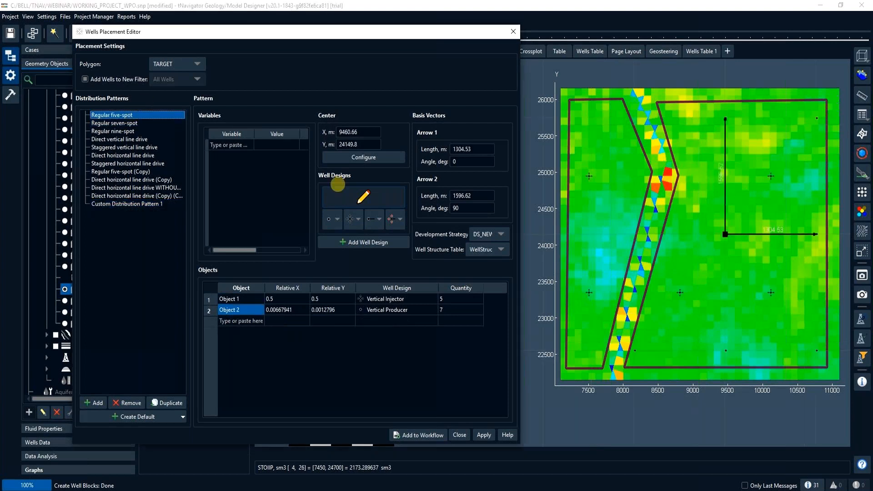
- Configure the five-spot pattern's center automatically and set the lengths of both basis vectors, Arrow 1 and Arrow 2, to 500 m
{"action": "left_click", "coordinate": [351, 157]}
{"action": "double_click", "coordinate": [471, 149]}
{"action": "type", "text": "500"}
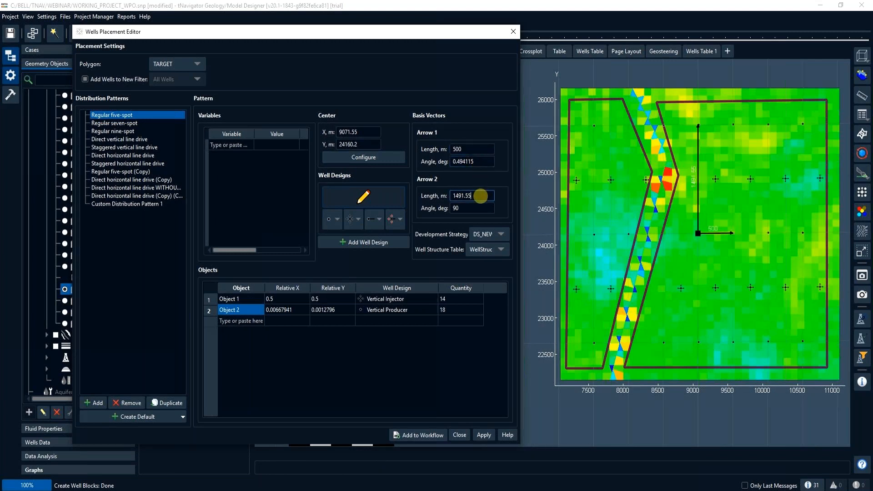
{"action": "double_click", "coordinate": [454, 196]}
{"action": "type", "text": "500"}
{"action": "left_click", "coordinate": [477, 208]}
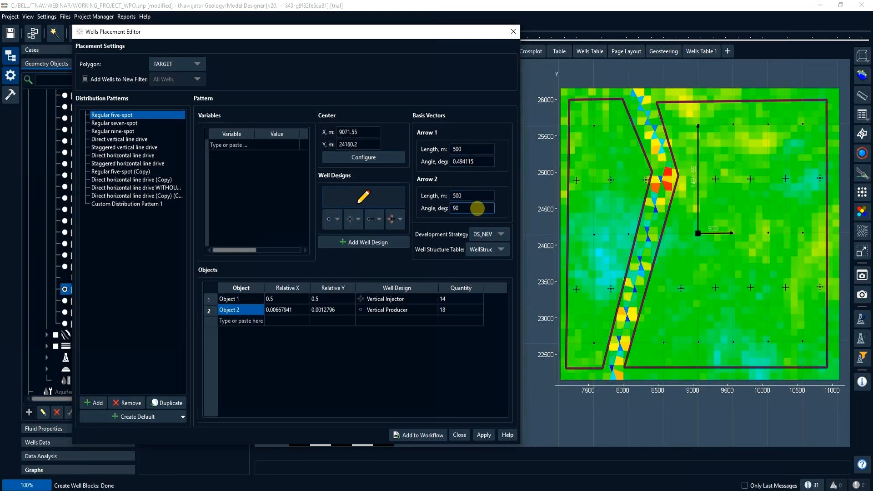
- Reshape the five-spot basis vectors on the map to about 1063 m at -3.6° for Arrow 1 and 529 m at 65.6° for Arrow 2
{"action": "left_click_drag", "start_coordinate": [733, 233], "coordinate": [779, 235]}
{"action": "mouse_move", "coordinate": [698, 197]}
{"action": "left_mouse_down"}
{"action": "mouse_move", "coordinate": [699, 171]}
{"action": "mouse_move", "coordinate": [713, 199]}
{"action": "left_mouse_up"}
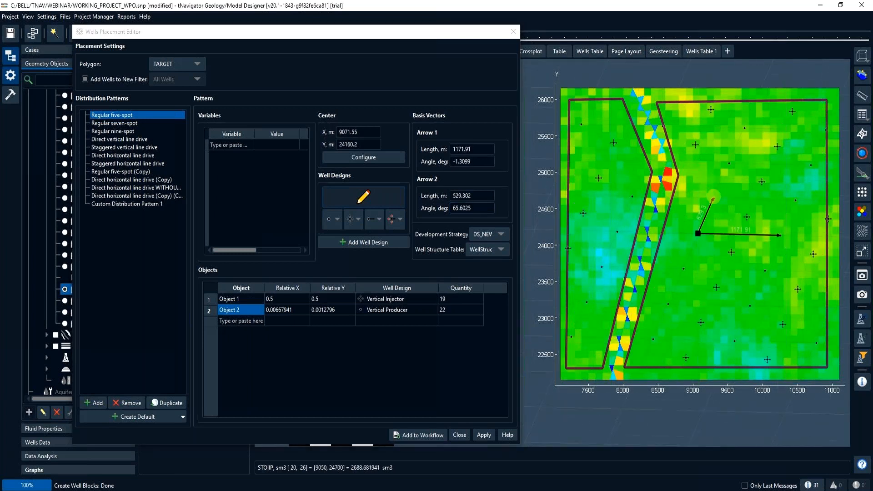
{"action": "left_click_drag", "start_coordinate": [778, 235], "coordinate": [770, 239]}
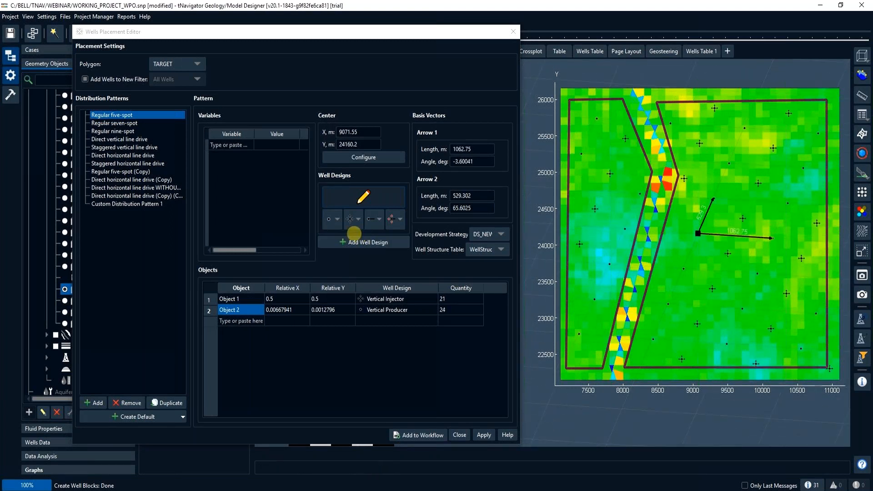
- Edit the Vertical Producer well design so its perforation ends at an offset of -10 m from the WOC horizon
{"action": "left_click", "coordinate": [338, 221]}
{"action": "left_click", "coordinate": [339, 235]}
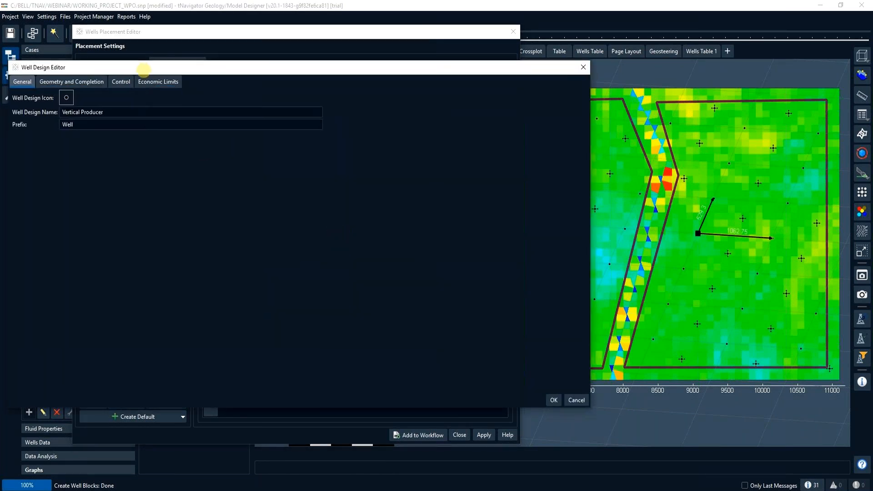
{"action": "left_click_drag", "start_coordinate": [143, 69], "coordinate": [193, 69]}
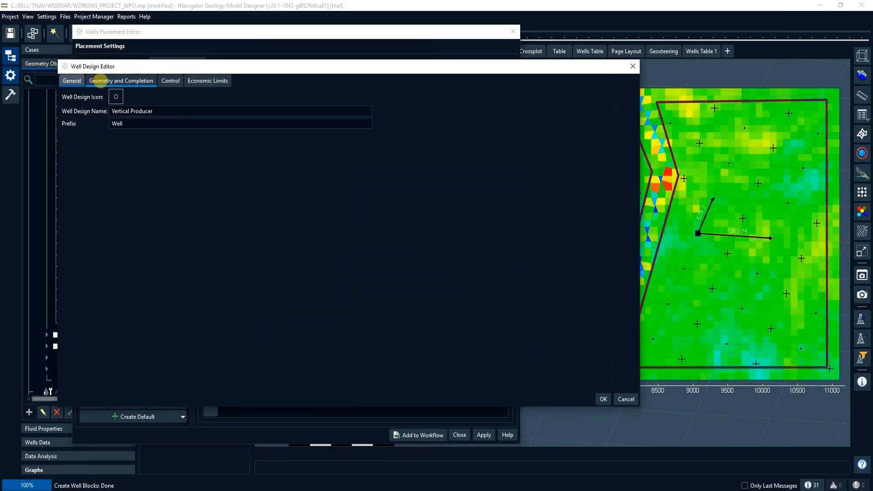
{"action": "left_click", "coordinate": [100, 82]}
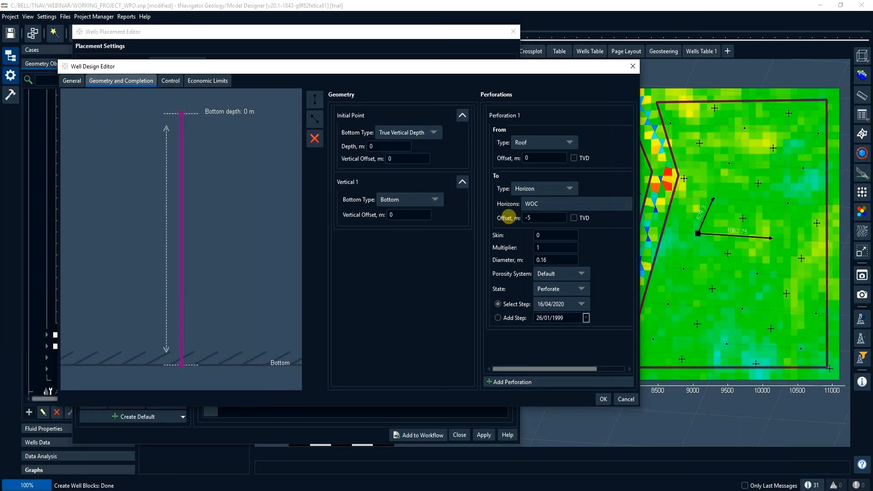
{"action": "left_click", "coordinate": [546, 217]}
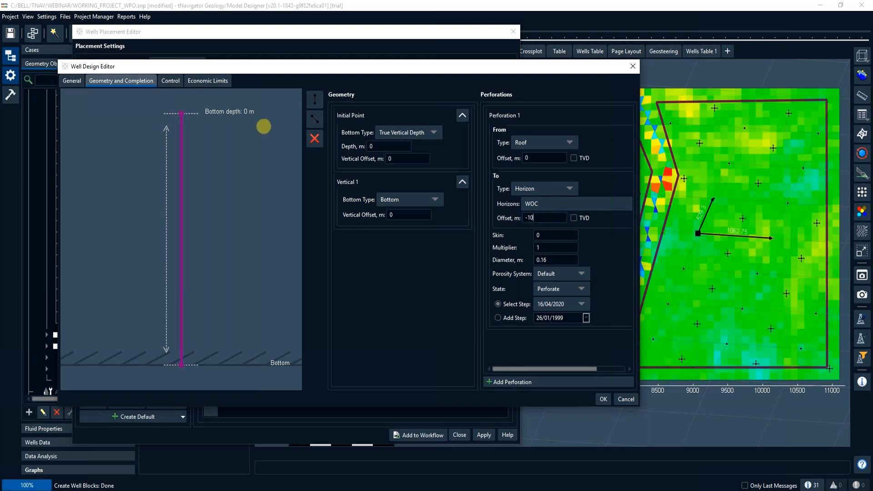
- Keep Bottom Hole Pressure as the Vertical Producer's control mode, check its economic limits, and accept the well design
{"action": "left_click", "coordinate": [171, 80]}
{"action": "left_click", "coordinate": [126, 112]}
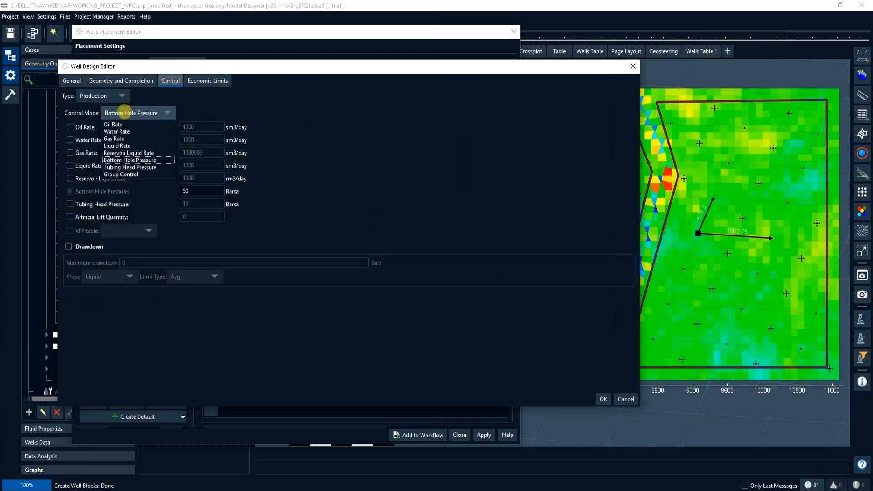
{"action": "left_click", "coordinate": [129, 160]}
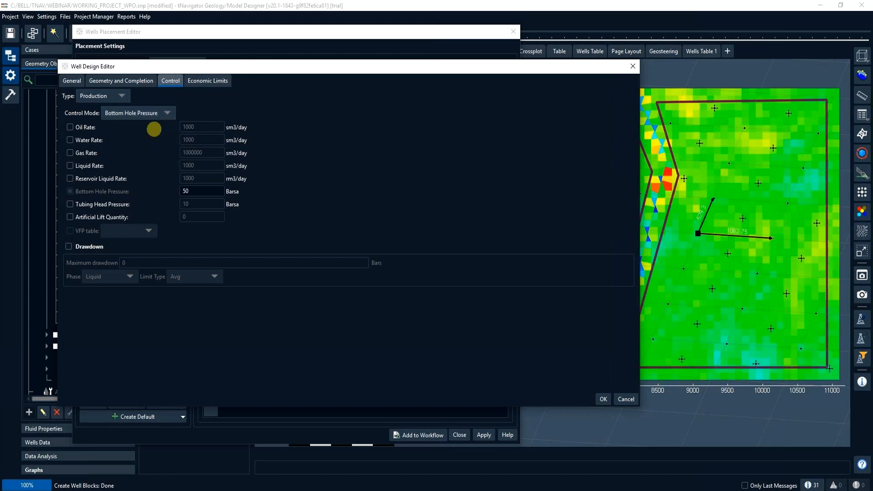
{"action": "left_click", "coordinate": [206, 82]}
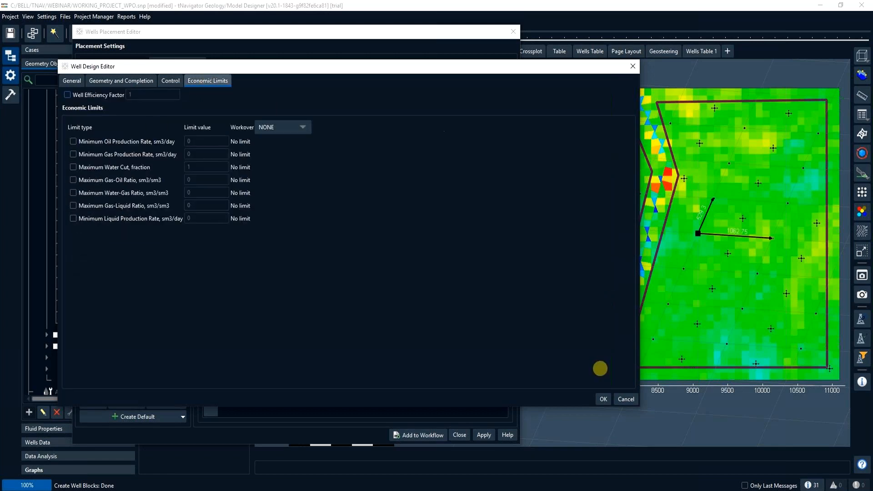
{"action": "left_click", "coordinate": [602, 399]}
- Review the Vertical Injector design's geometry and completion settings and accept the design
{"action": "left_click", "coordinate": [349, 218]}
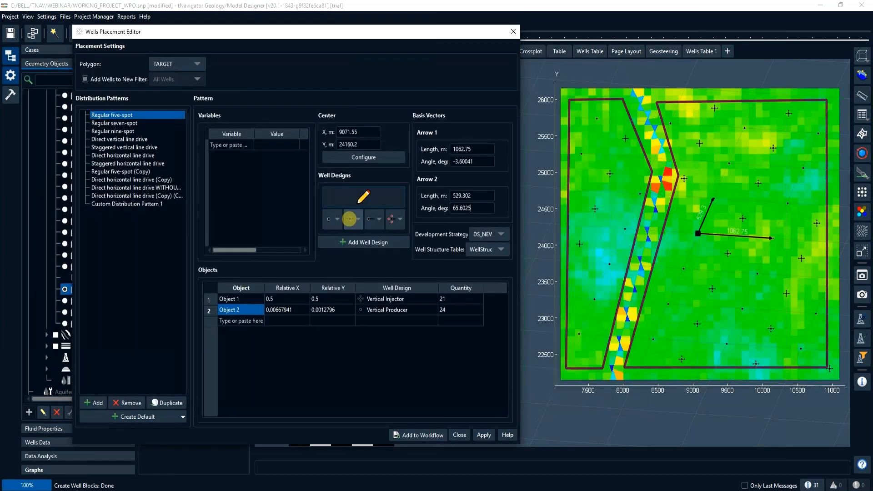
{"action": "left_click", "coordinate": [358, 219]}
{"action": "left_click", "coordinate": [360, 234]}
{"action": "left_click_drag", "start_coordinate": [72, 125], "coordinate": [41, 125]}
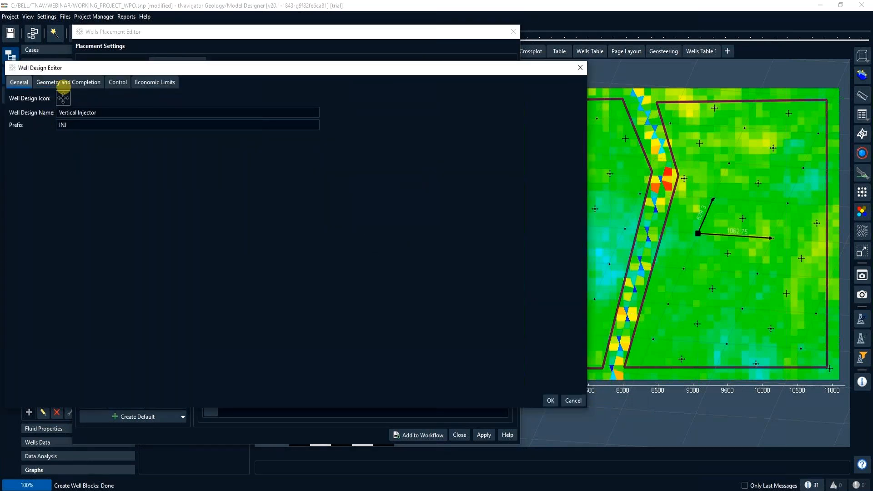
{"action": "left_click", "coordinate": [65, 84]}
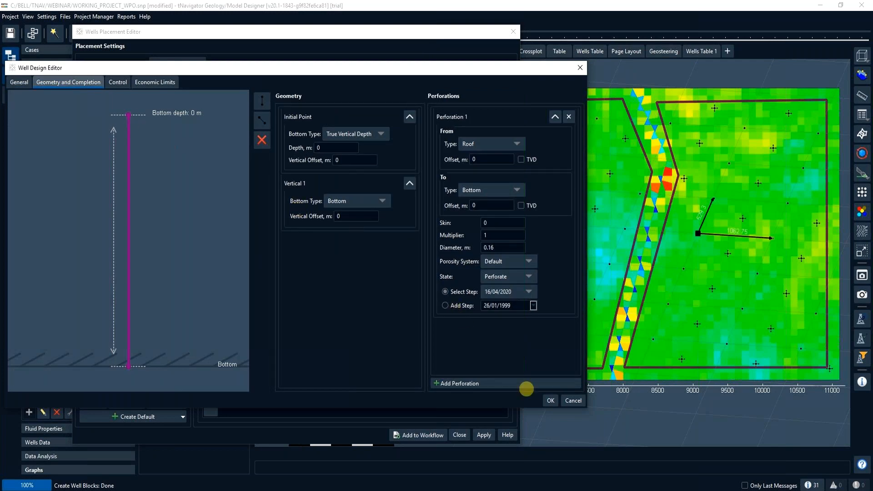
{"action": "left_click", "coordinate": [549, 400]}
- Apply the five-spot placement in the TARGET polygon with the DS_N...ELLS development strategy, and close the Wells Placement Editor
{"action": "left_click", "coordinate": [483, 234]}
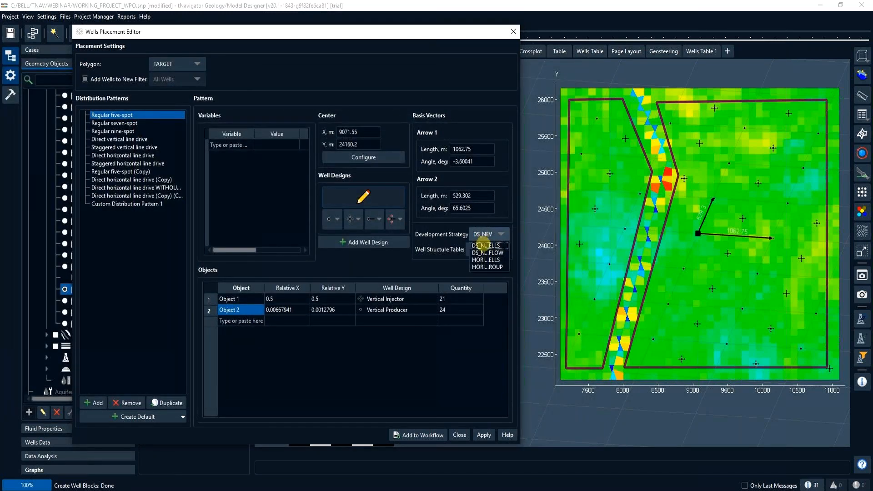
{"action": "left_click", "coordinate": [483, 246]}
{"action": "left_click", "coordinate": [496, 249]}
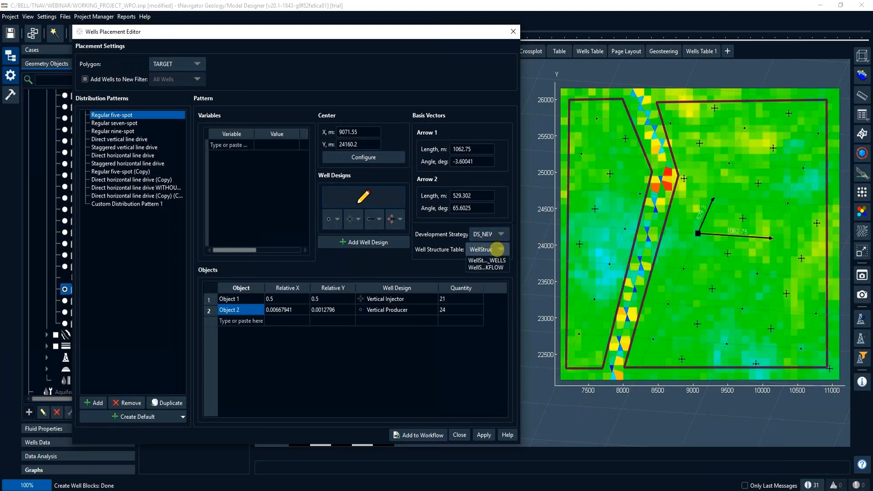
{"action": "left_click", "coordinate": [497, 275]}
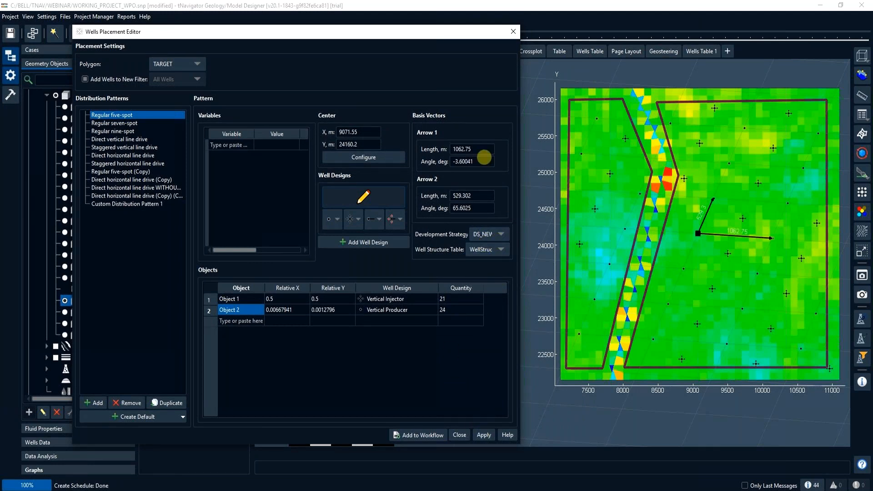
{"action": "left_click", "coordinate": [513, 32]}
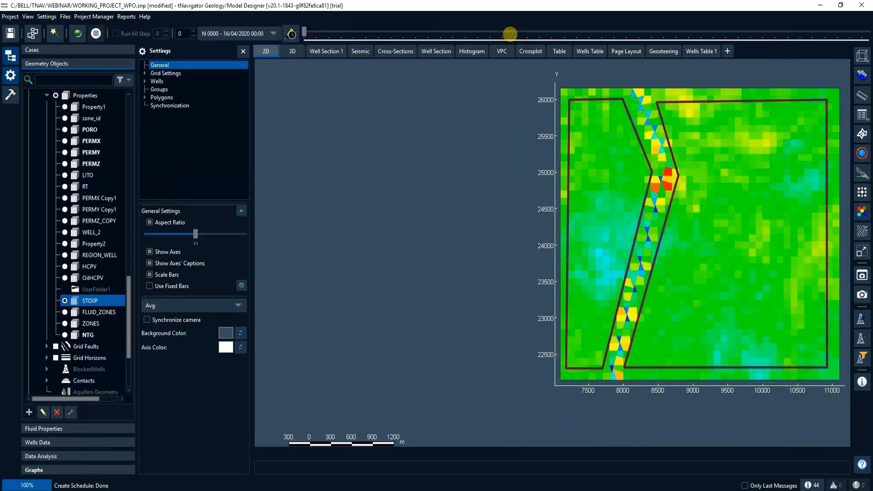
- Display the WellFilter1 wells on the 2D STOIIP map and compare their locations with the placement pattern
{"action": "scroll", "coordinate": [67, 241], "scroll_direction": "up", "scroll_amount": 5}
{"action": "scroll", "coordinate": [67, 241], "scroll_direction": "up", "scroll_amount": 10}
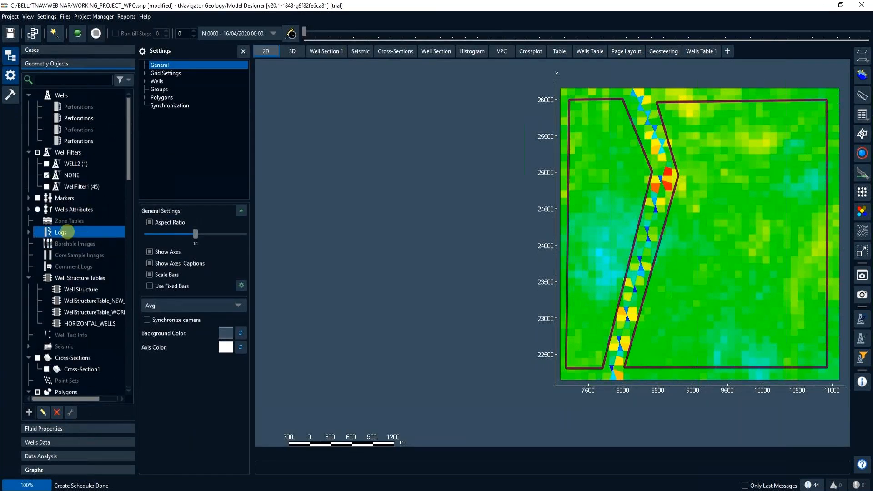
{"action": "left_click", "coordinate": [46, 186]}
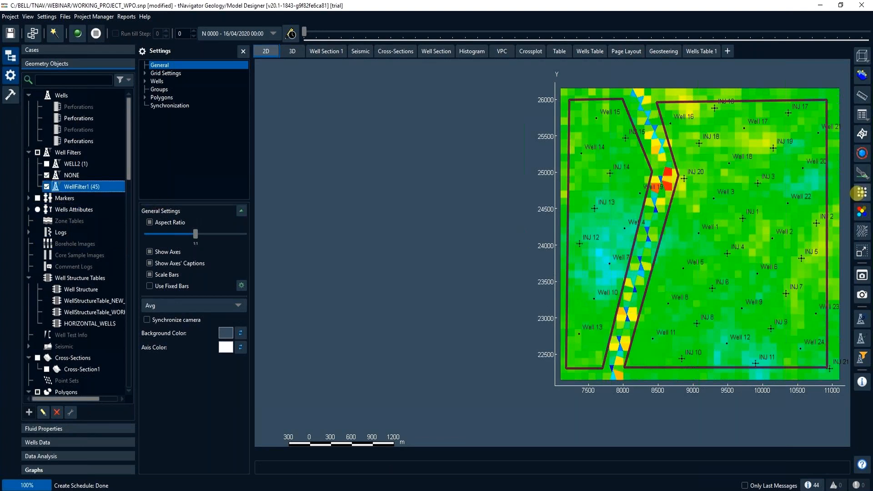
{"action": "left_click", "coordinate": [858, 193]}
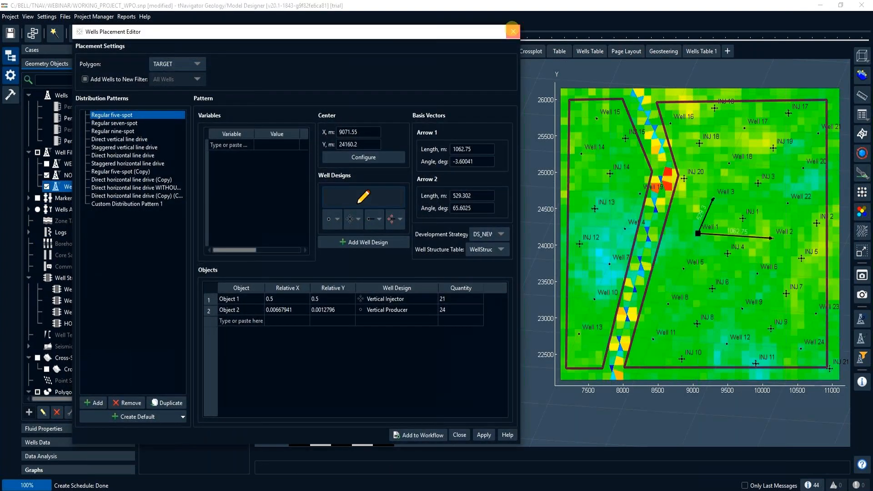
{"action": "left_click", "coordinate": [513, 31]}
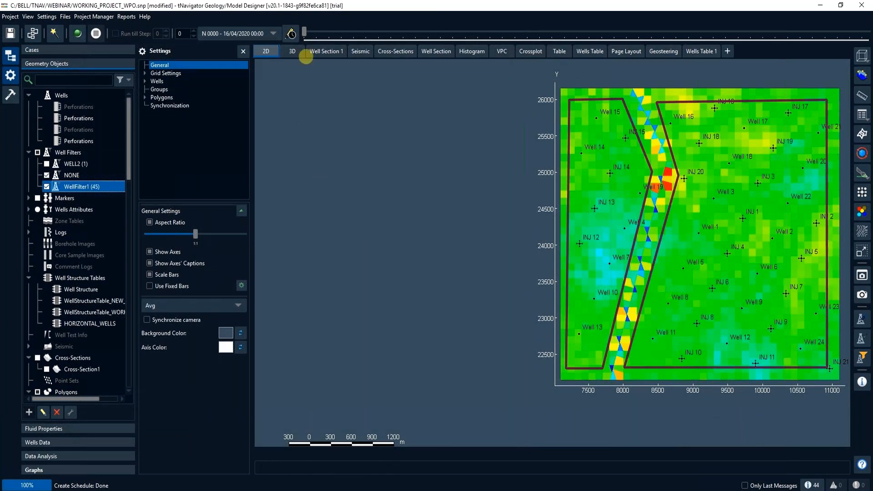
- Switch to the 3D view and hide main_grid to expose the wells and the WOC horizon
{"action": "left_click", "coordinate": [292, 51]}
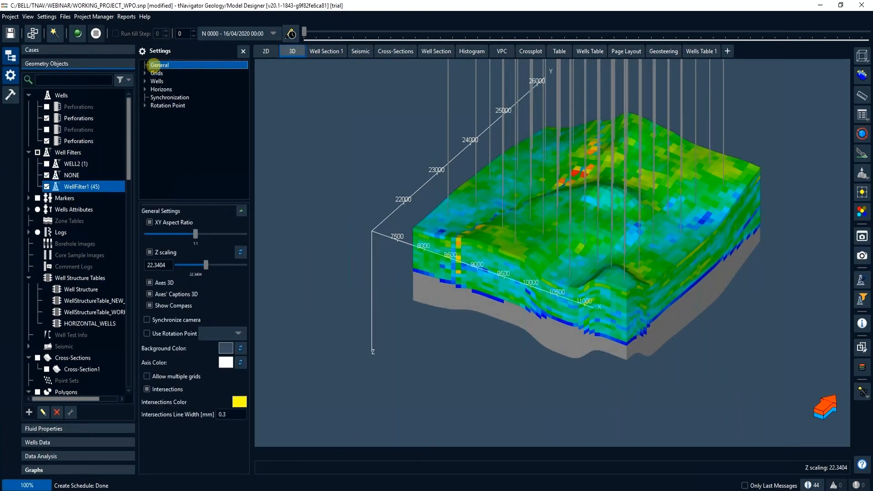
{"action": "double_click", "coordinate": [152, 73]}
{"action": "left_click", "coordinate": [158, 79]}
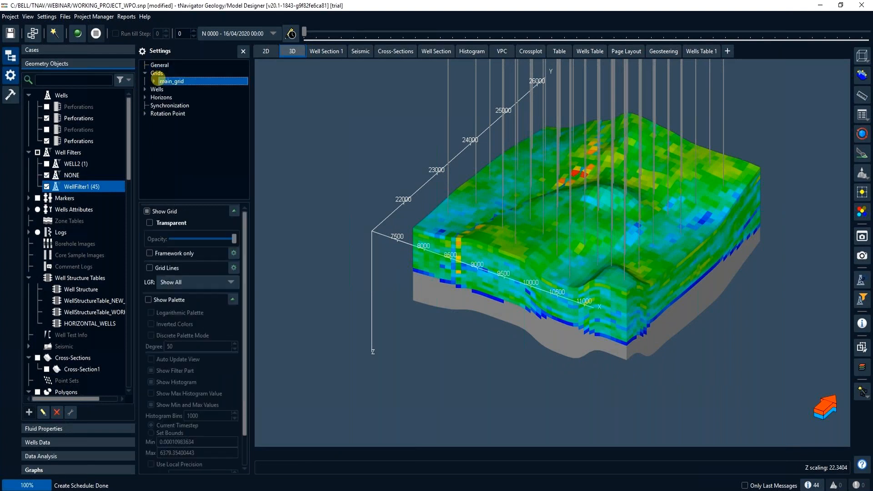
{"action": "left_click", "coordinate": [146, 211]}
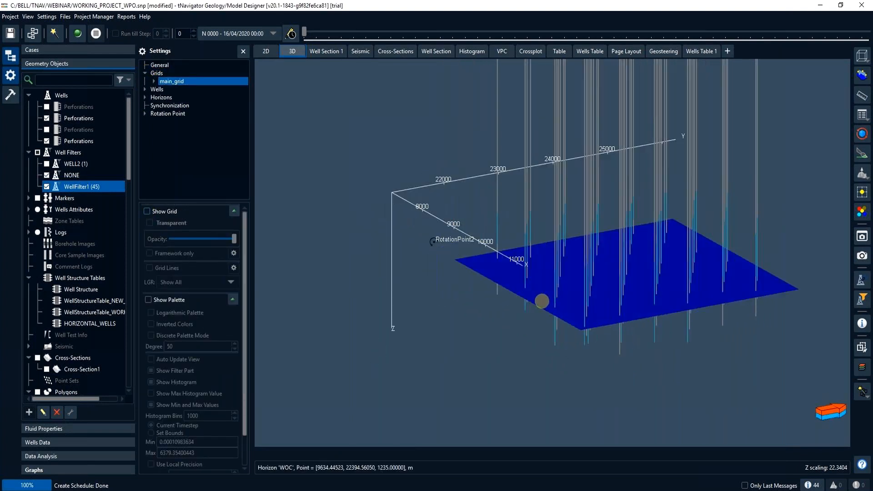
- Increase the perforation cylinder radius slightly for the new-wells well structure table and inspect the perforations against the WOC horizon
{"action": "left_click", "coordinate": [145, 89]}
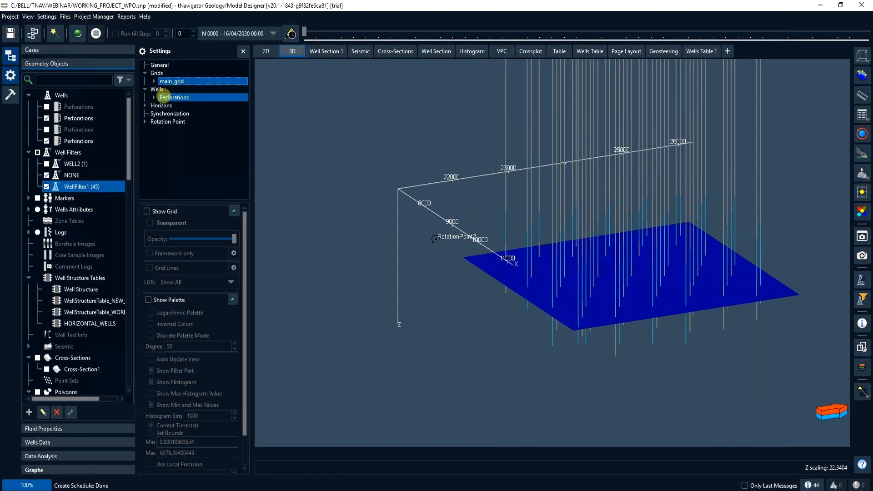
{"action": "left_click", "coordinate": [174, 98]}
{"action": "left_click", "coordinate": [178, 105]}
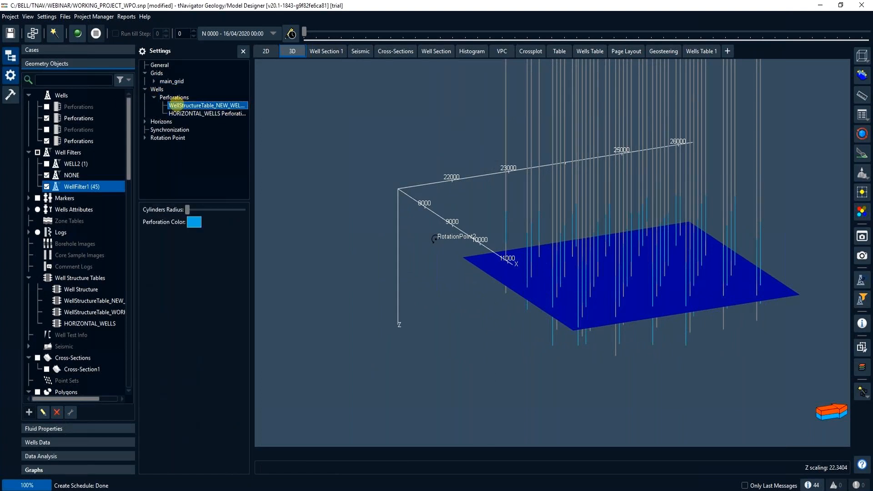
{"action": "left_click_drag", "start_coordinate": [188, 208], "coordinate": [192, 209]}
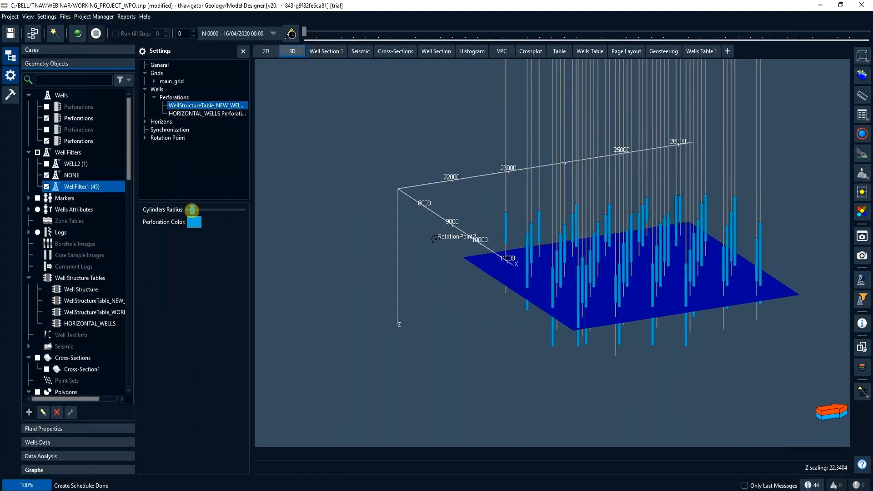
{"action": "scroll", "coordinate": [590, 284], "scroll_direction": "up", "scroll_amount": 5}
{"action": "scroll", "coordinate": [567, 267], "scroll_direction": "up", "scroll_amount": 5}
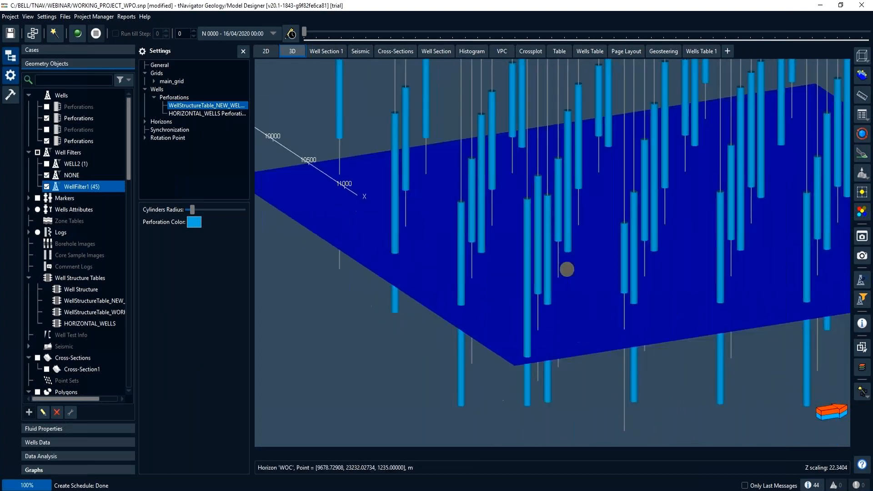
{"action": "left_click_drag", "start_coordinate": [565, 274], "coordinate": [470, 273]}
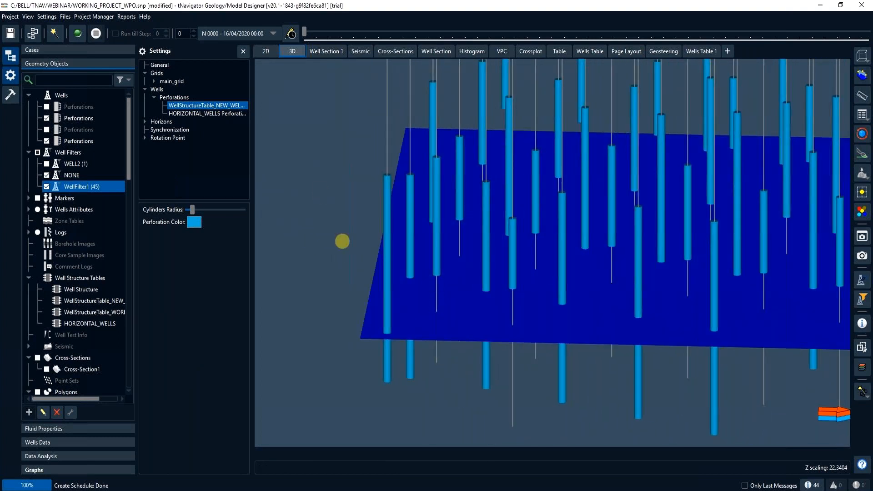
- Show the WellFilter1 wells in Well Section 1 and examine their logs and perforations around the WOC
{"action": "left_click", "coordinate": [314, 51]}
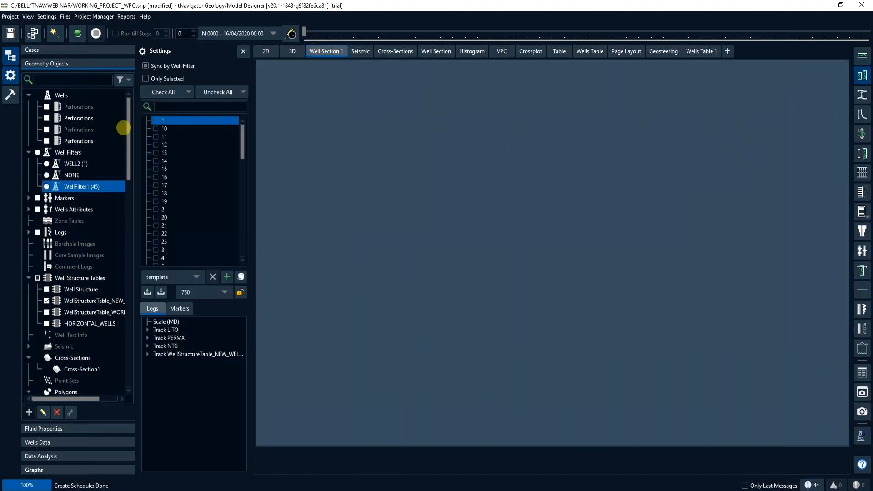
{"action": "left_click", "coordinate": [46, 187]}
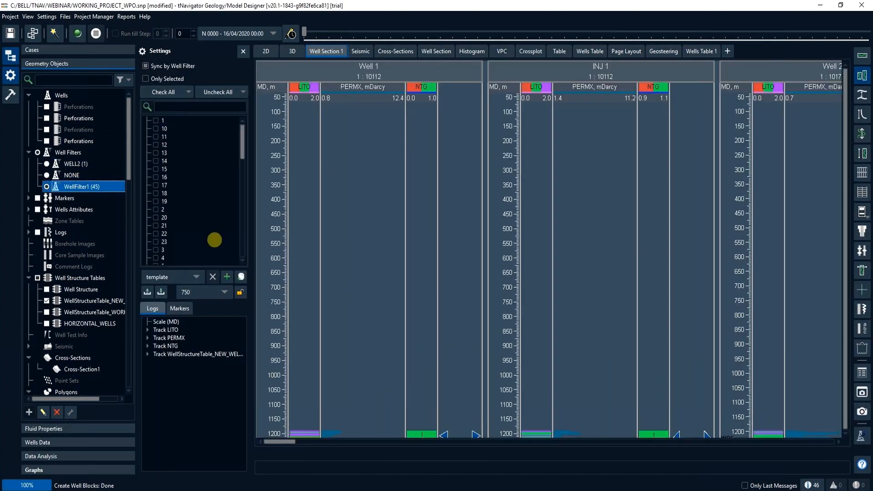
{"action": "left_click_drag", "start_coordinate": [388, 357], "coordinate": [378, 231]}
{"action": "left_click_drag", "start_coordinate": [381, 298], "coordinate": [380, 189]}
{"action": "scroll", "coordinate": [402, 309], "scroll_direction": "up", "scroll_amount": 8}
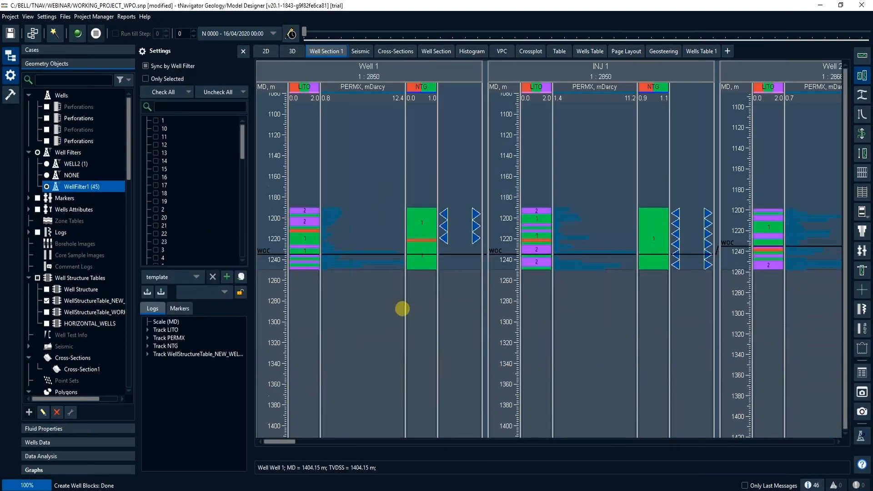
- Examine the Well 1 and INJ 1 perforation intervals relative to the WOC in Well Section 1
{"action": "scroll", "coordinate": [403, 308], "scroll_direction": "up", "scroll_amount": 4}
{"action": "left_click_drag", "start_coordinate": [432, 276], "coordinate": [435, 359]}
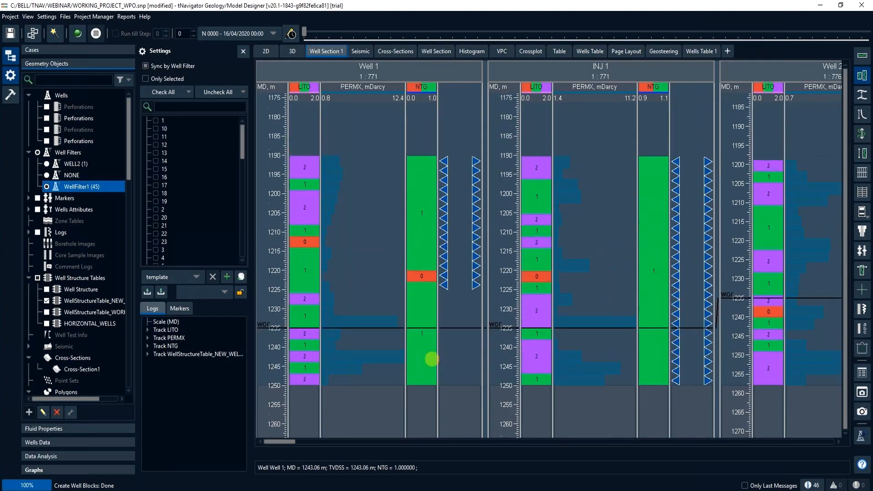
{"action": "scroll", "coordinate": [428, 340], "scroll_direction": "up", "scroll_amount": 2}
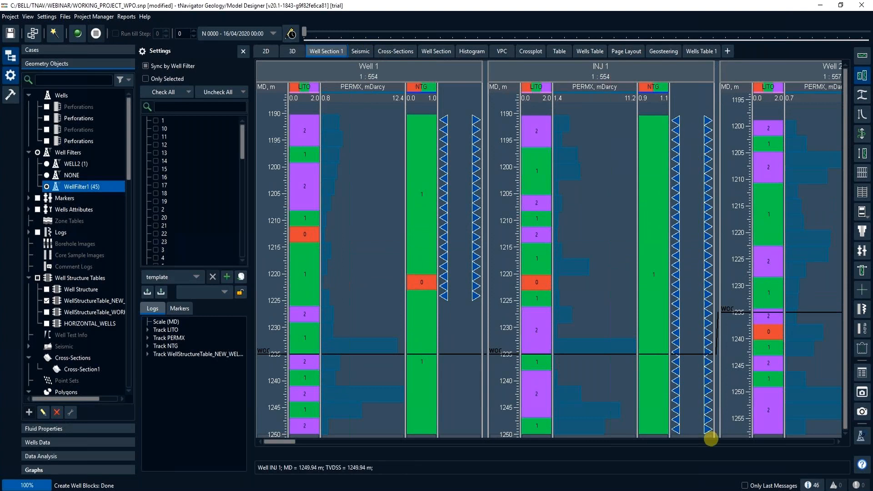
- Open the new-wells well structure table in the wells data and review the perforation events and depths
{"action": "left_click", "coordinate": [91, 442]}
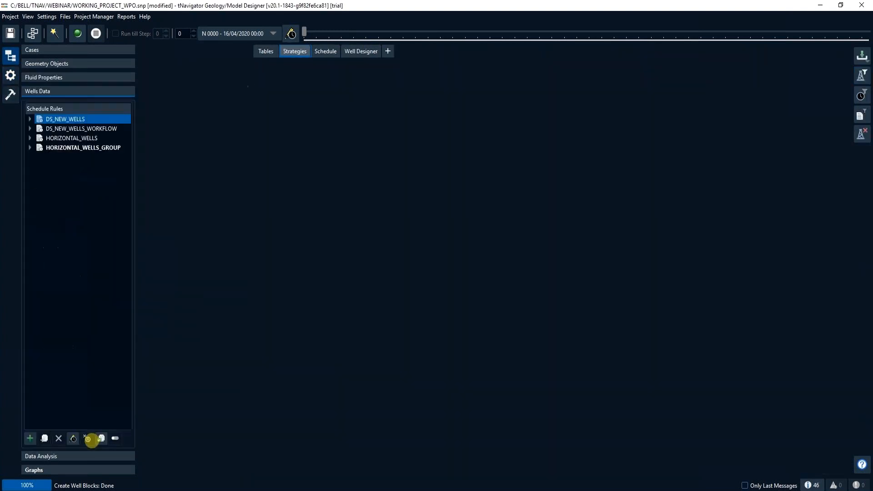
{"action": "left_click", "coordinate": [150, 51]}
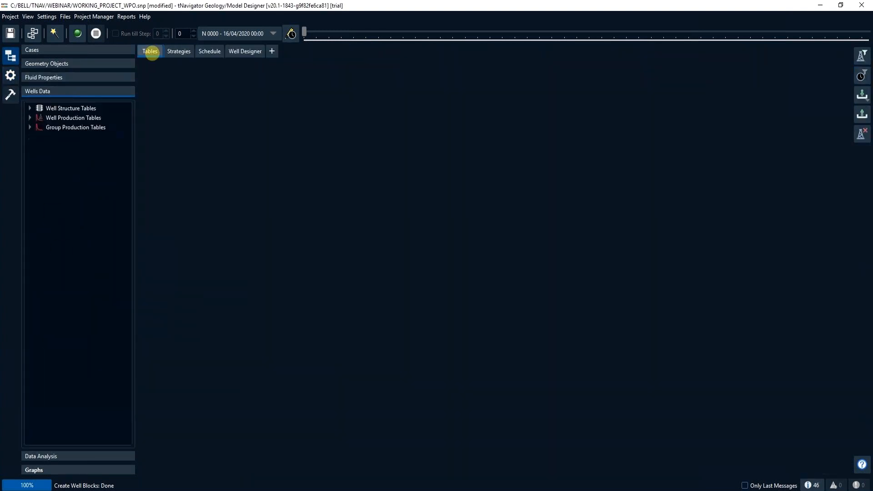
{"action": "left_click", "coordinate": [30, 108]}
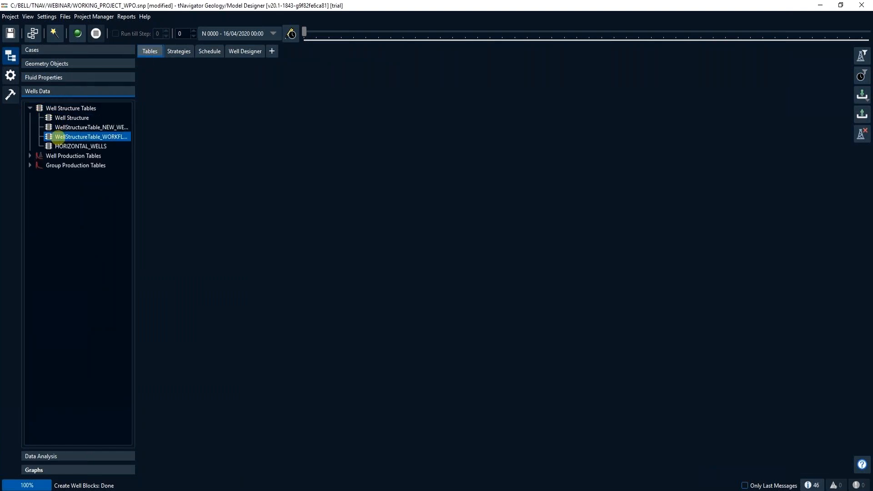
{"action": "left_click", "coordinate": [60, 128]}
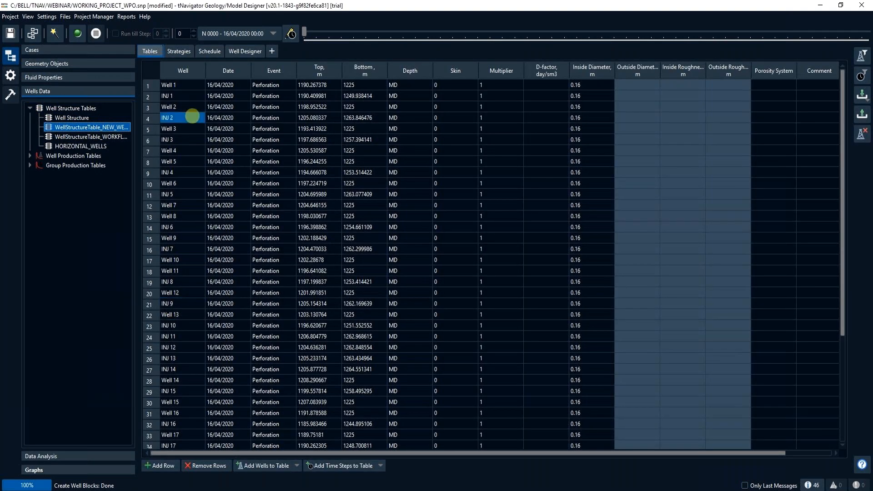
- Review the forecast well injection and production limits of the DS_NEW_WELLS strategy at 16/04/2020
{"action": "left_click", "coordinate": [179, 51]}
{"action": "left_click", "coordinate": [29, 119]}
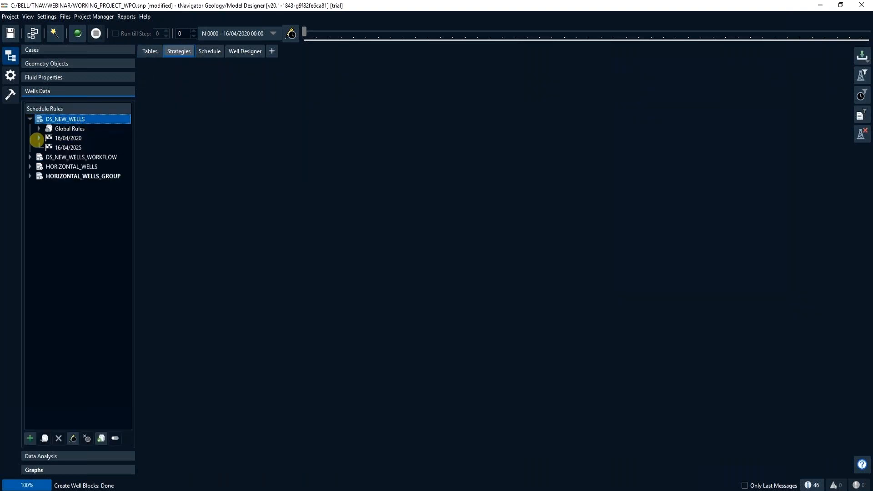
{"action": "left_click", "coordinate": [38, 138]}
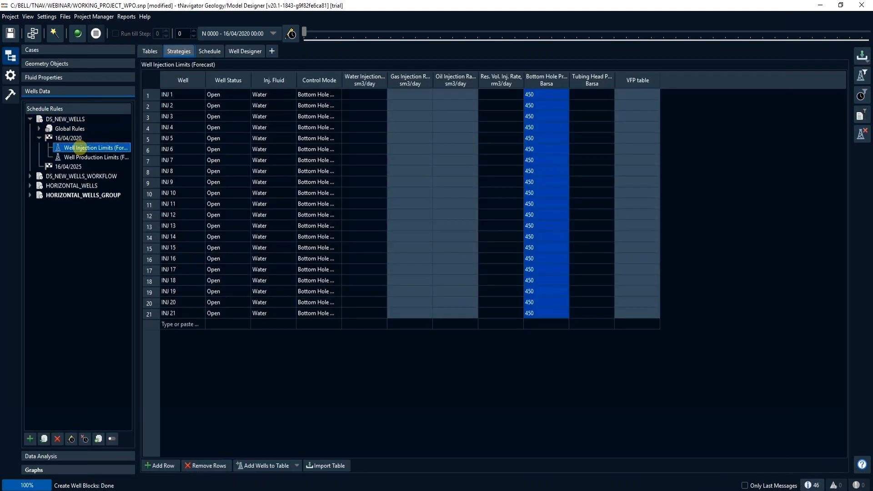
{"action": "left_click", "coordinate": [81, 157]}
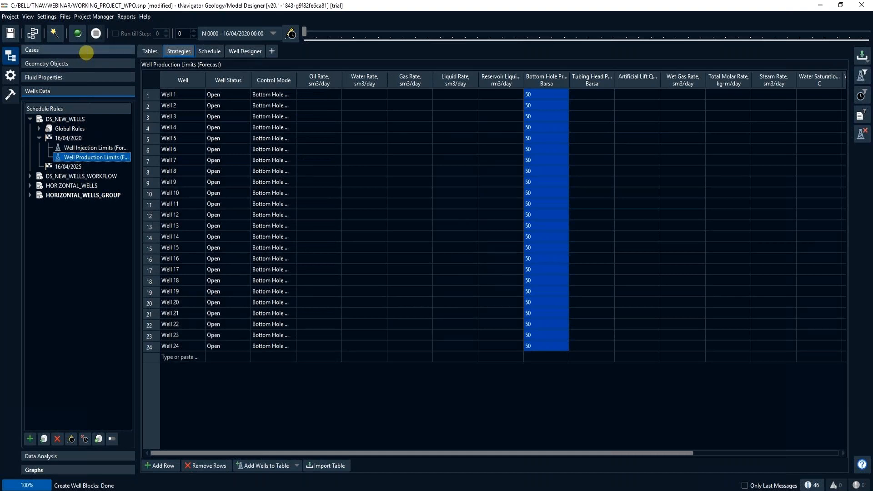
- Make WELL_PLACEMENT the active case and check the strategy name and dates in its schedule
{"action": "left_click", "coordinate": [86, 50]}
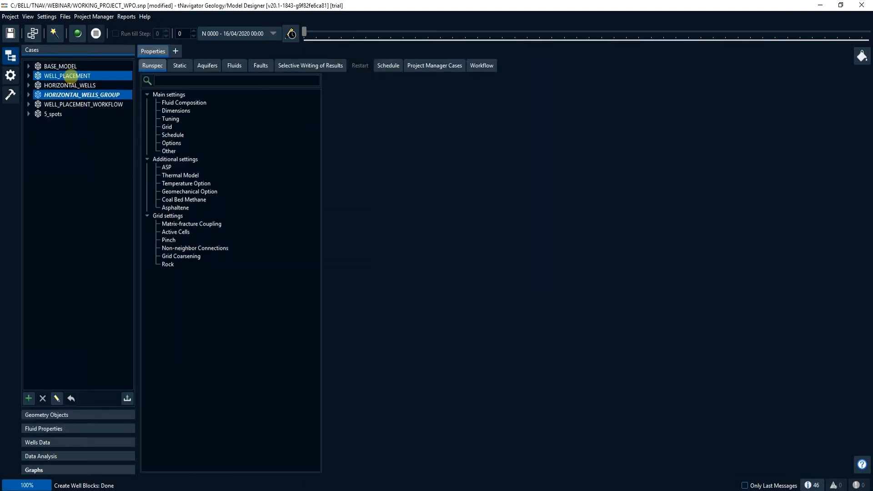
{"action": "double_click", "coordinate": [68, 75]}
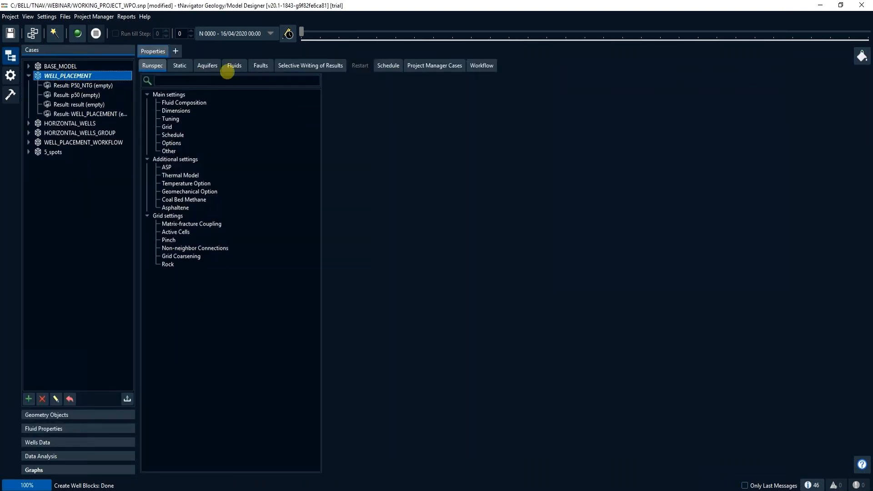
{"action": "left_click", "coordinate": [386, 66]}
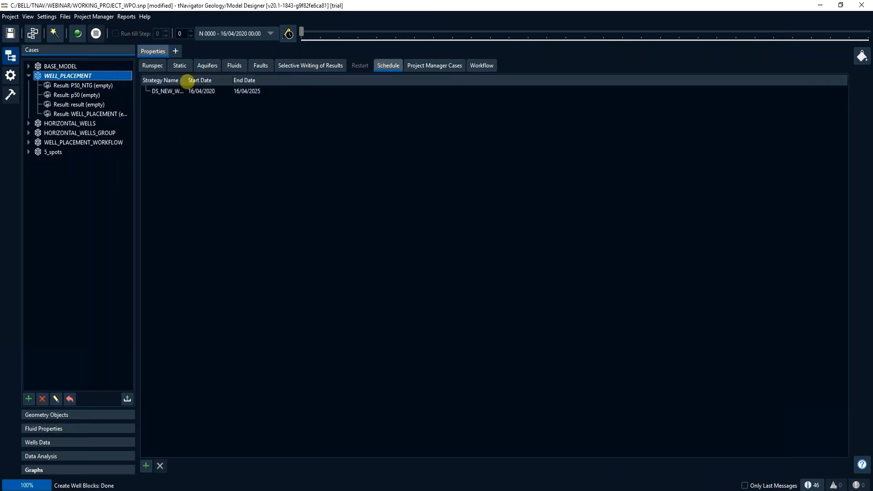
{"action": "left_click_drag", "start_coordinate": [187, 80], "coordinate": [248, 81]}
- Initialise the WELL_PLACEMENT case with a new result named VERTICALS and run the simulation
{"action": "left_click", "coordinate": [78, 33]}
{"action": "left_click", "coordinate": [470, 259]}
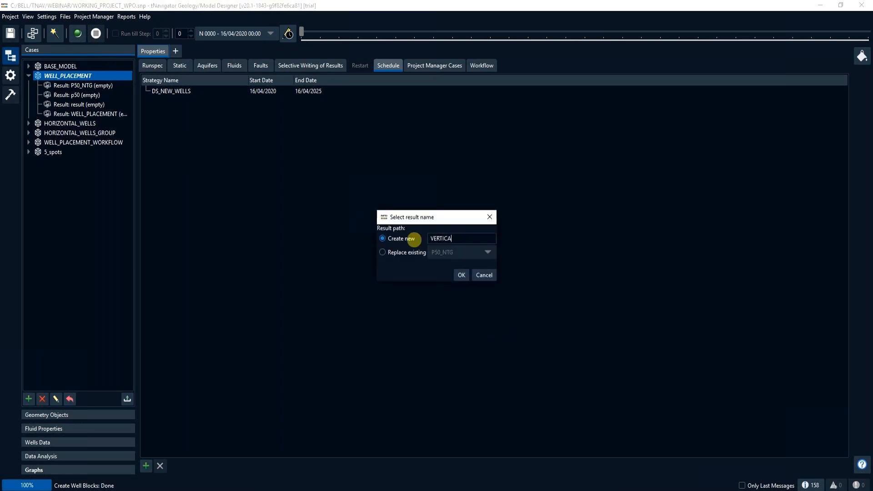
{"action": "key", "text": "Return"}
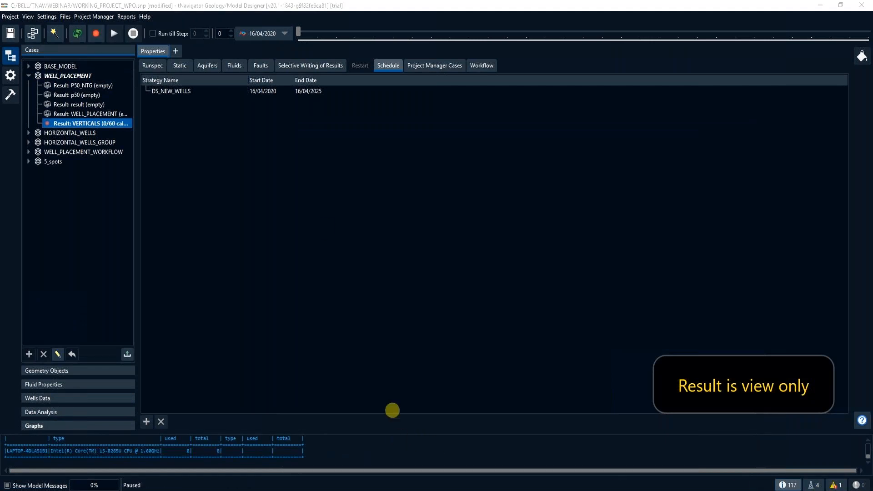
{"action": "left_click", "coordinate": [96, 32]}
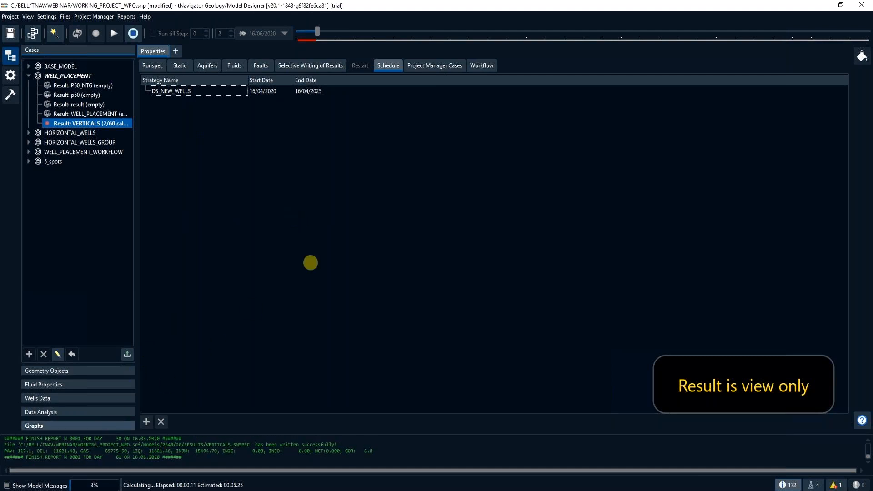
- Plot the Production Rates template for the VERTICALS result of WELL_PLACEMENT and follow the curves during the run
{"action": "left_click", "coordinate": [34, 425]}
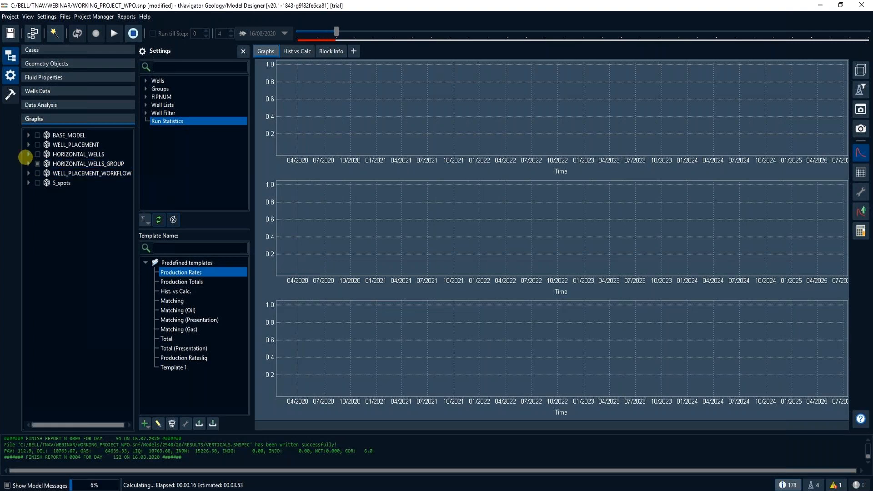
{"action": "left_click", "coordinate": [27, 145]}
{"action": "left_click", "coordinate": [43, 191]}
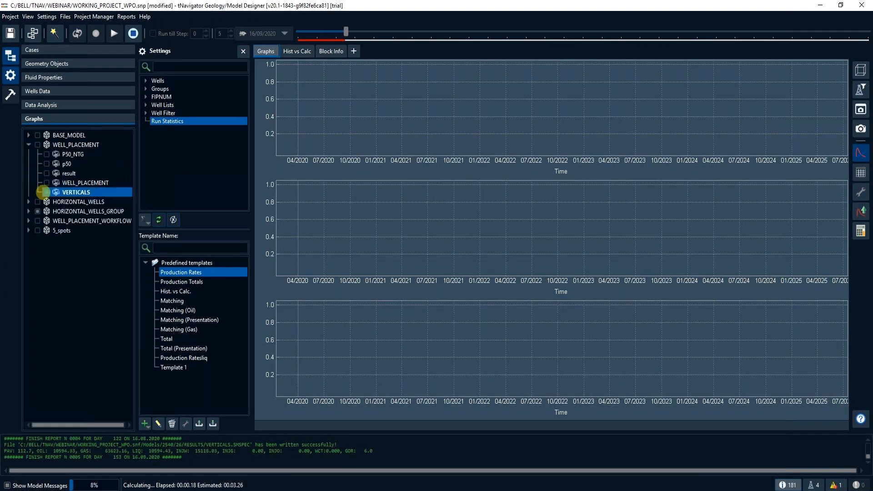
{"action": "left_click", "coordinate": [160, 81]}
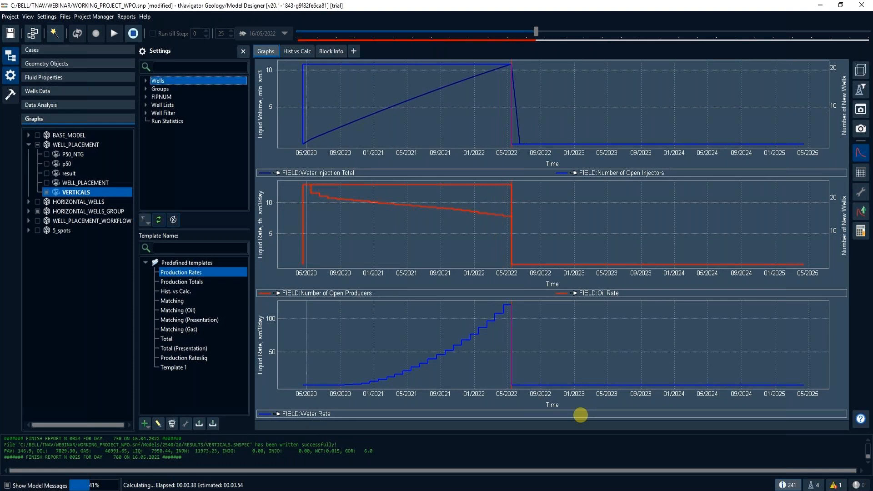
- Display the calculated pressure of the WELL_PLACEMENT model in the 3D view and inspect it around the wells
{"action": "left_click", "coordinate": [39, 64]}
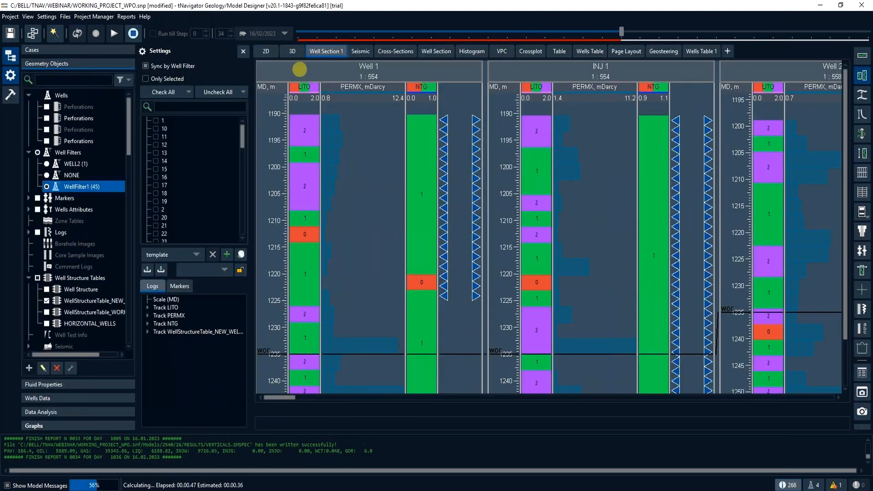
{"action": "left_click", "coordinate": [293, 51]}
{"action": "left_click_drag", "start_coordinate": [498, 230], "coordinate": [424, 222]}
{"action": "scroll", "coordinate": [78, 201], "scroll_direction": "down", "scroll_amount": 2}
{"action": "scroll", "coordinate": [79, 201], "scroll_direction": "down", "scroll_amount": 12}
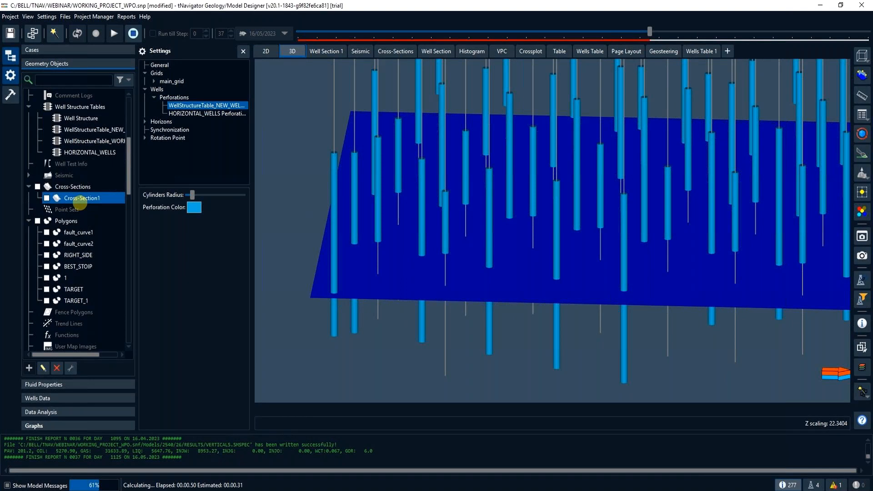
{"action": "scroll", "coordinate": [80, 203], "scroll_direction": "down", "scroll_amount": 5}
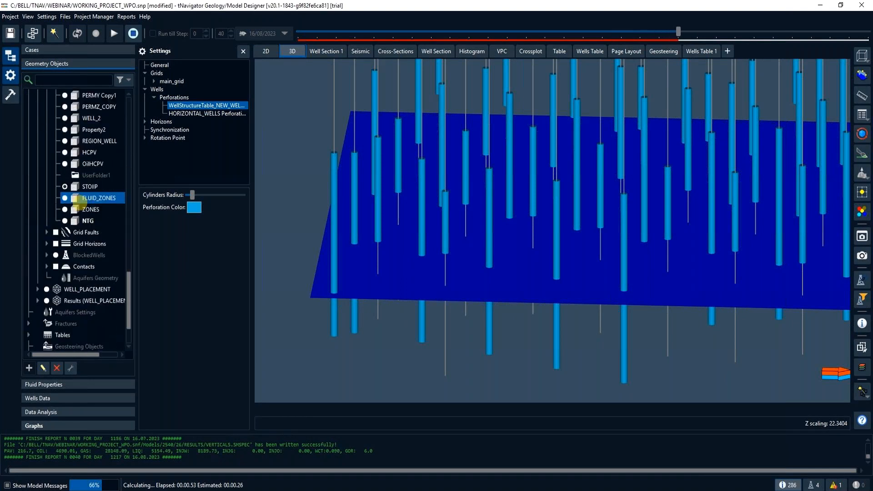
{"action": "left_click", "coordinate": [38, 267]}
{"action": "scroll", "coordinate": [74, 285], "scroll_direction": "down", "scroll_amount": 2}
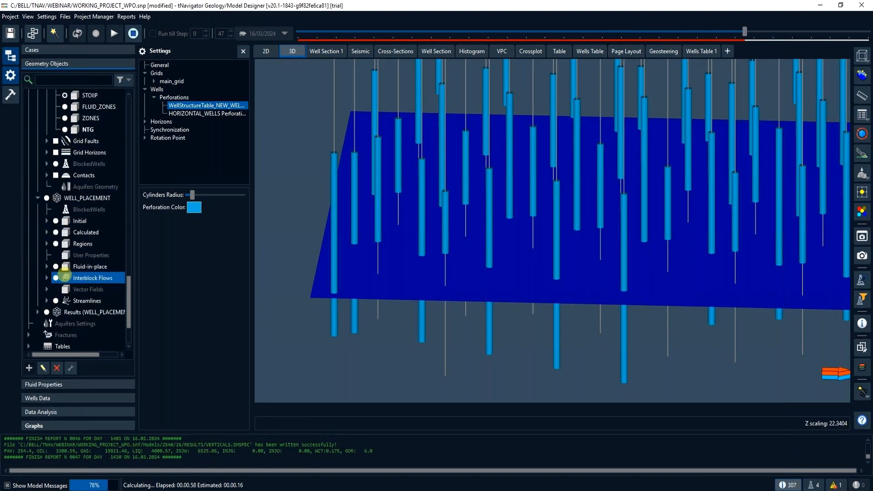
{"action": "left_click", "coordinate": [47, 232]}
{"action": "left_click", "coordinate": [64, 244]}
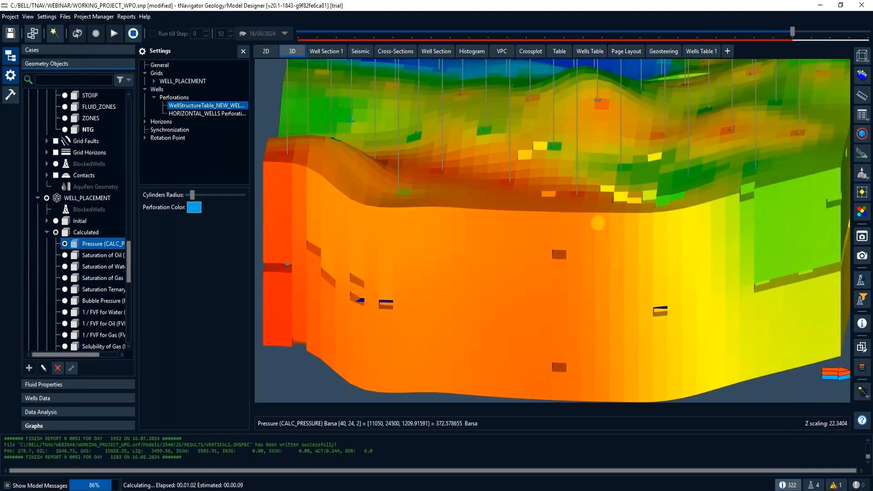
{"action": "scroll", "coordinate": [598, 223], "scroll_direction": "down", "scroll_amount": 5}
{"action": "left_click_drag", "start_coordinate": [596, 220], "coordinate": [586, 239]}
{"action": "left_click_drag", "start_coordinate": [588, 194], "coordinate": [563, 262]}
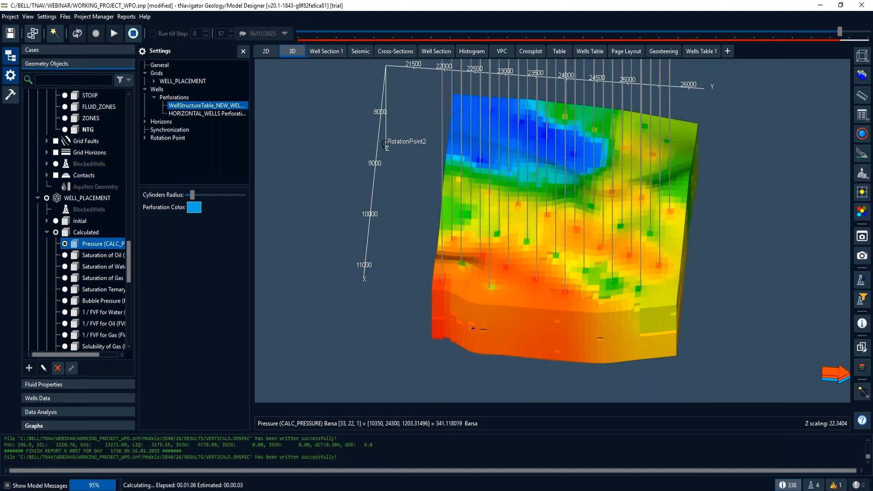
- Display the WELL_PLACEMENT streamlines in the 3D view and inspect them
{"action": "left_click", "coordinate": [105, 267]}
{"action": "scroll", "coordinate": [104, 267], "scroll_direction": "down", "scroll_amount": 5}
{"action": "left_click", "coordinate": [104, 266]}
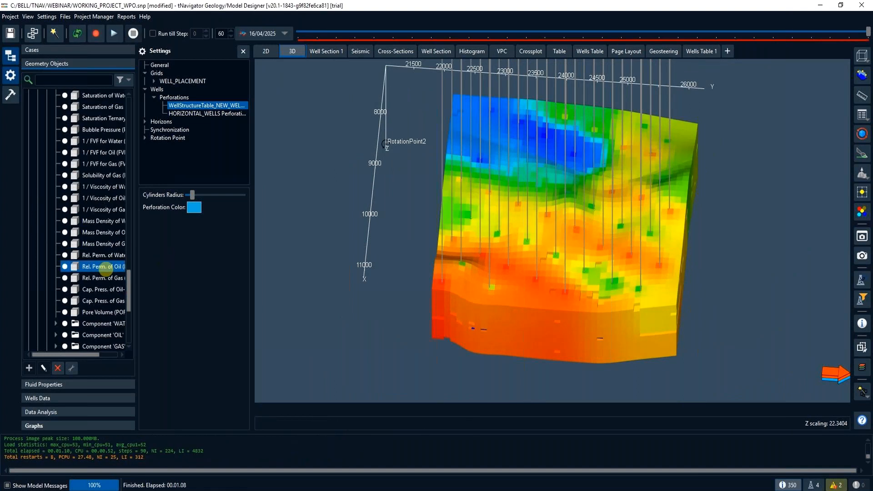
{"action": "scroll", "coordinate": [105, 266], "scroll_direction": "down", "scroll_amount": 4}
{"action": "left_click", "coordinate": [47, 278]}
{"action": "left_click", "coordinate": [60, 290]}
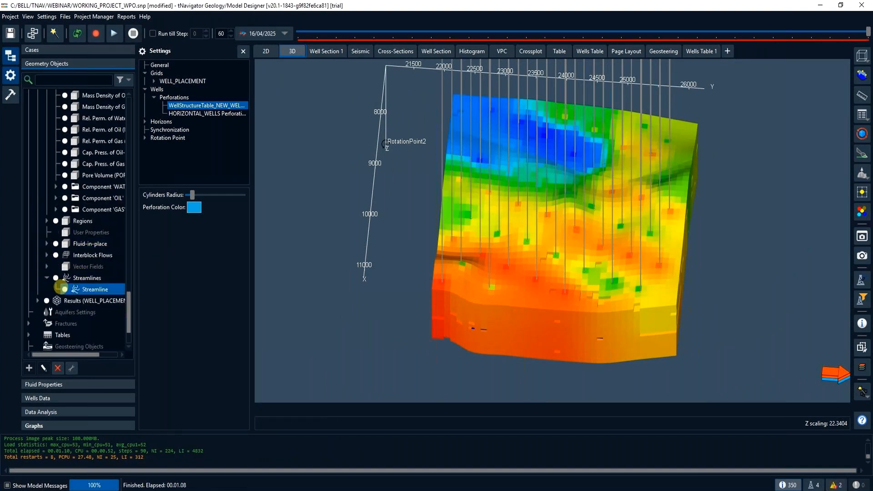
{"action": "left_click", "coordinate": [64, 289]}
{"action": "mouse_move", "coordinate": [553, 283]}
{"action": "left_mouse_down"}
{"action": "mouse_move", "coordinate": [544, 274]}
{"action": "mouse_move", "coordinate": [515, 285]}
{"action": "mouse_move", "coordinate": [563, 292]}
{"action": "left_mouse_up"}
- Show the WELL_PLACEMENT streamlines on the 2D map, coloured by calculated pressure, and examine the injector-producer connections
{"action": "left_click", "coordinate": [267, 52]}
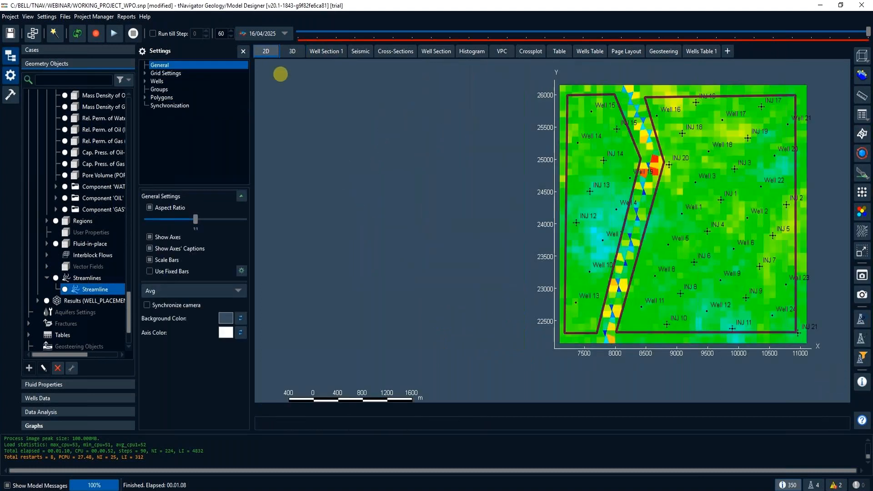
{"action": "left_click", "coordinate": [65, 290]}
{"action": "left_click", "coordinate": [117, 278]}
{"action": "scroll", "coordinate": [68, 221], "scroll_direction": "up", "scroll_amount": 8}
{"action": "left_click", "coordinate": [74, 221]}
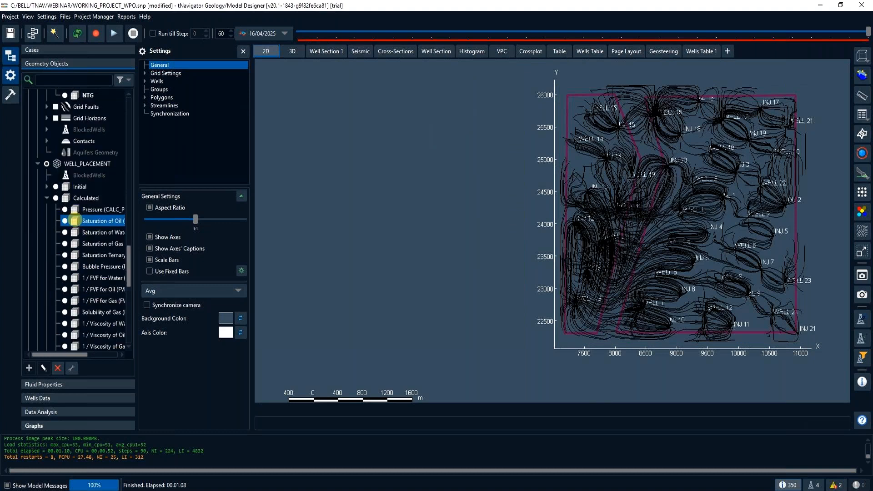
{"action": "left_click", "coordinate": [64, 210]}
{"action": "left_click", "coordinate": [63, 210]}
{"action": "left_click_drag", "start_coordinate": [633, 247], "coordinate": [513, 257]}
{"action": "scroll", "coordinate": [512, 257], "scroll_direction": "up", "scroll_amount": 1}
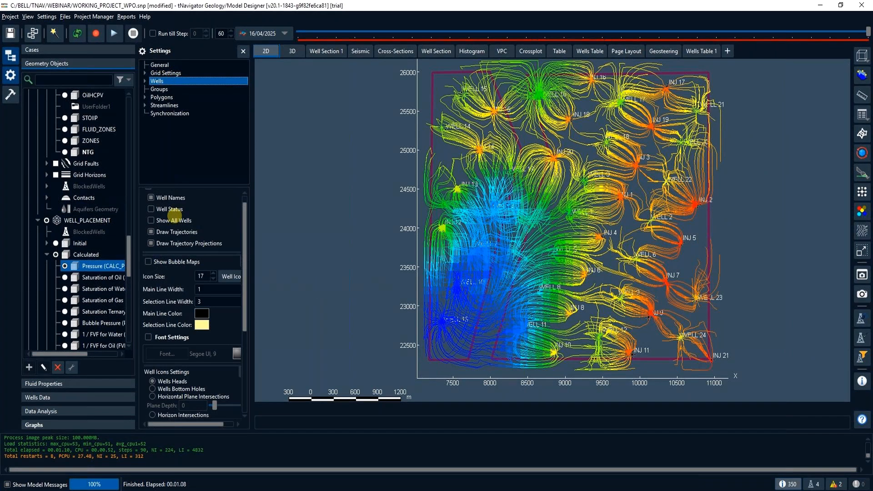
- Enable bubble maps for the wells, clear the WELL_PLACEMENT display and select its calculated pressure again
{"action": "left_click", "coordinate": [148, 261]}
{"action": "left_click", "coordinate": [42, 231]}
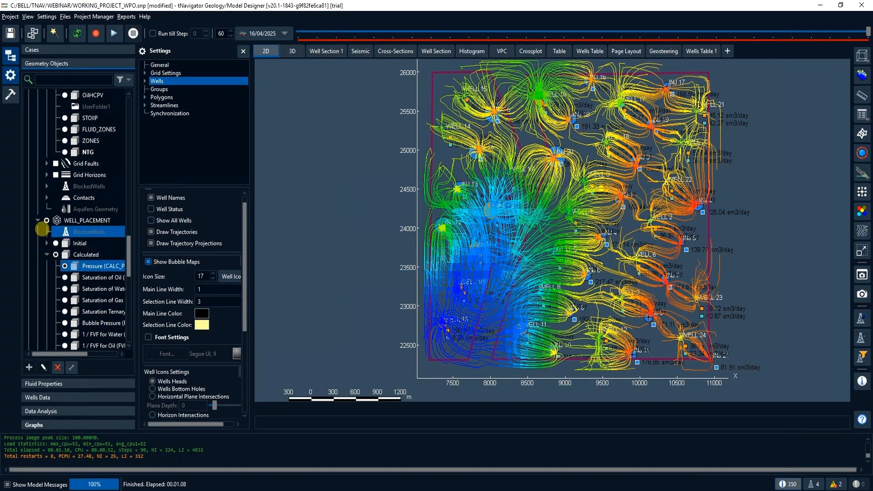
{"action": "left_click", "coordinate": [47, 220]}
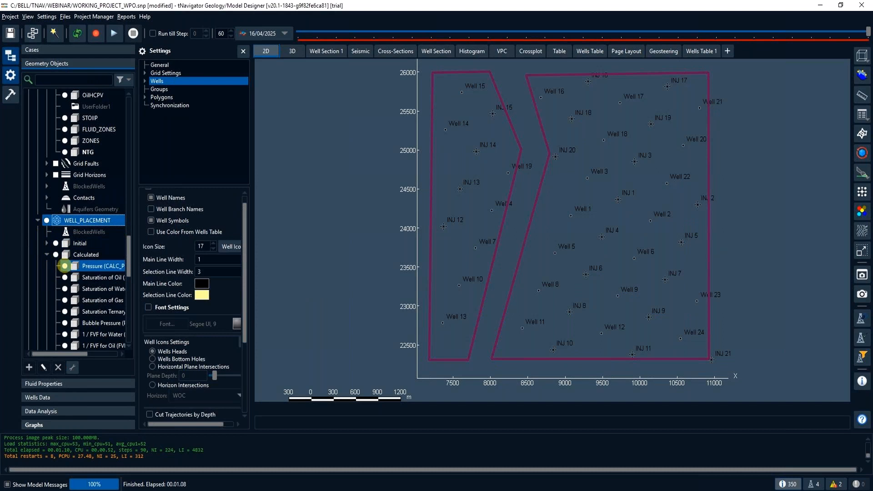
{"action": "left_click", "coordinate": [65, 266]}
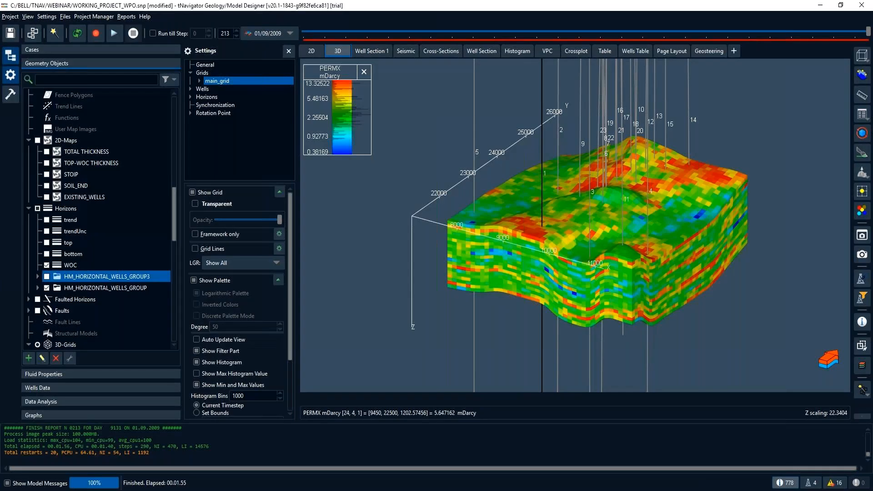
- Hide main_grid in the 3D view and inspect the trajectories of the existing wells
{"action": "mouse_move", "coordinate": [570, 241]}
{"action": "left_mouse_down"}
{"action": "mouse_move", "coordinate": [577, 239]}
{"action": "mouse_move", "coordinate": [566, 248]}
{"action": "left_mouse_up"}
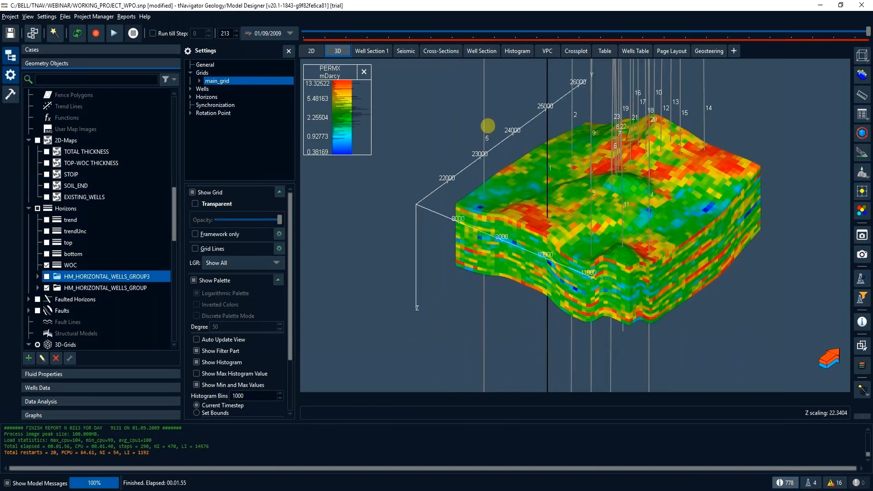
{"action": "left_click", "coordinate": [193, 192]}
{"action": "left_click_drag", "start_coordinate": [603, 226], "coordinate": [607, 228]}
- Open the Wells Placement Editor over the 2D map and shorten Arrow 1 of the direct horizontal line drive to about 556 m at -6.6°
{"action": "left_click", "coordinate": [312, 51]}
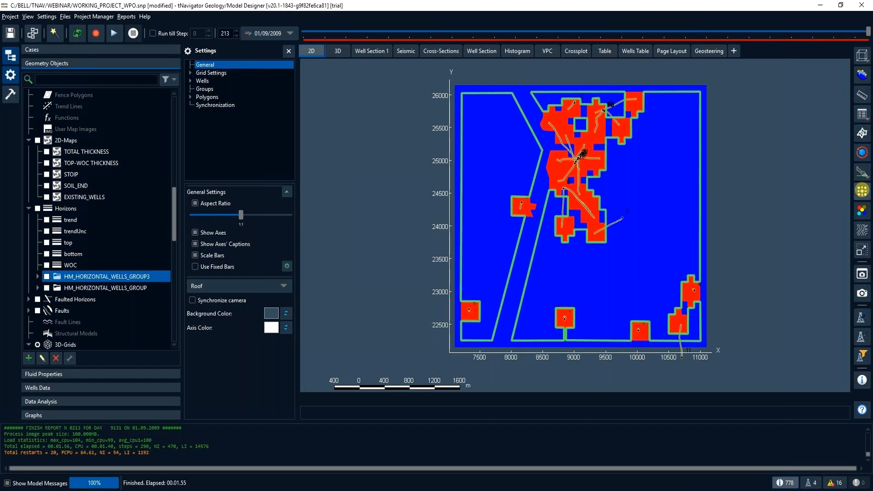
{"action": "left_click", "coordinate": [862, 190]}
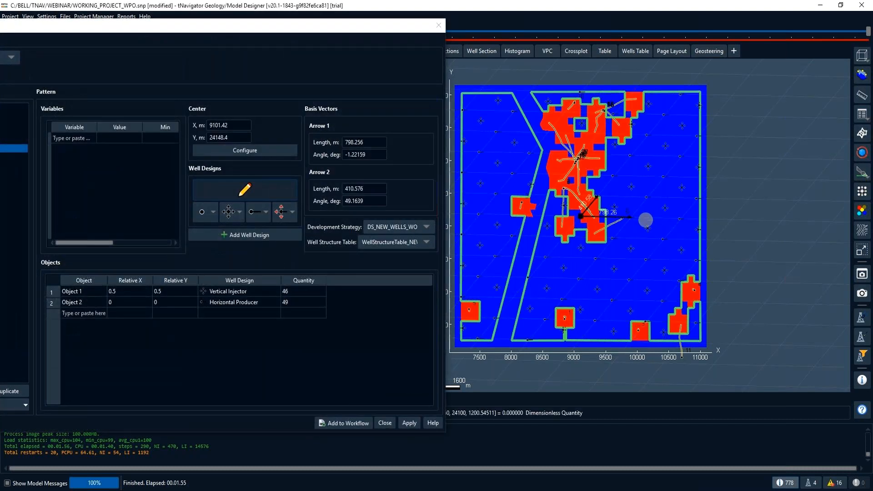
{"action": "left_click_drag", "start_coordinate": [323, 30], "coordinate": [457, 26]}
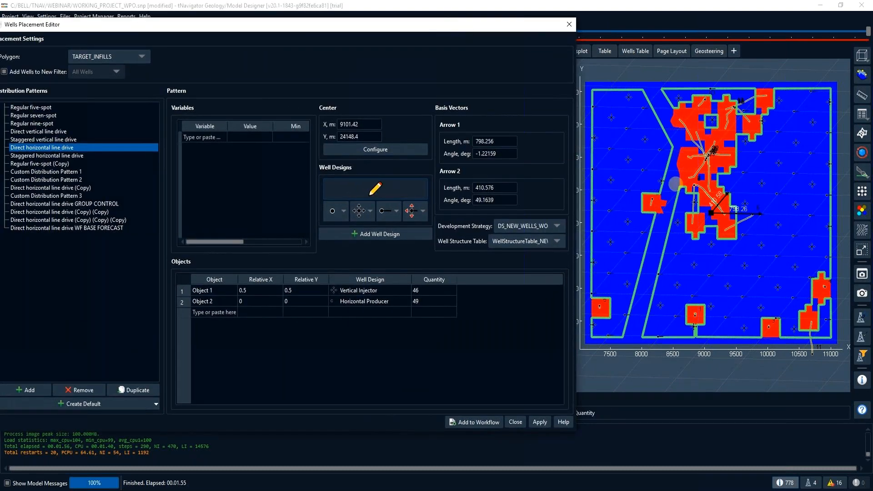
{"action": "left_click_drag", "start_coordinate": [761, 215], "coordinate": [747, 218]}
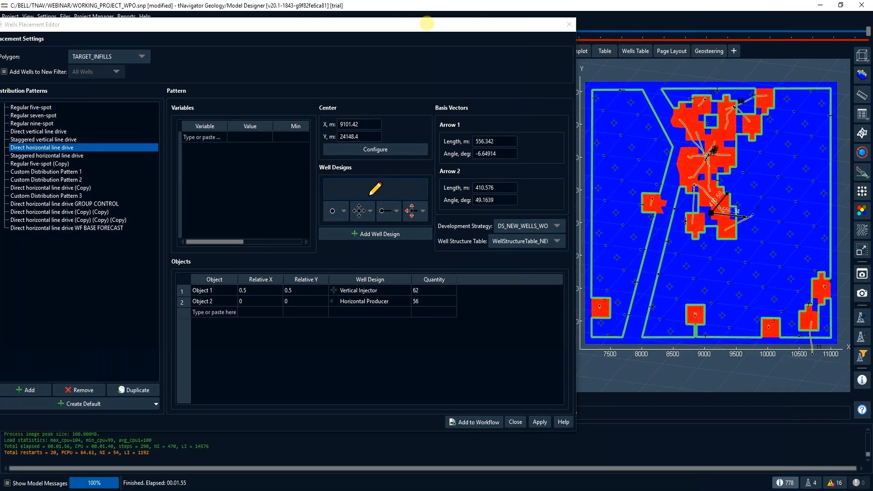
- Duplicate the Direct horizontal line drive pattern and widen the copy's variables table to show the Max column
{"action": "left_click_drag", "start_coordinate": [427, 23], "coordinate": [586, 23]}
{"action": "left_click_drag", "start_coordinate": [605, 31], "coordinate": [607, 31]}
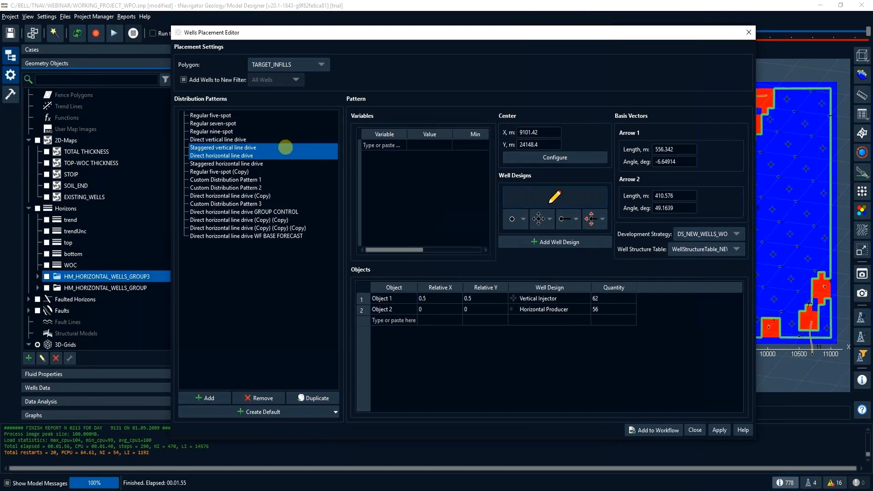
{"action": "left_click", "coordinate": [321, 398]}
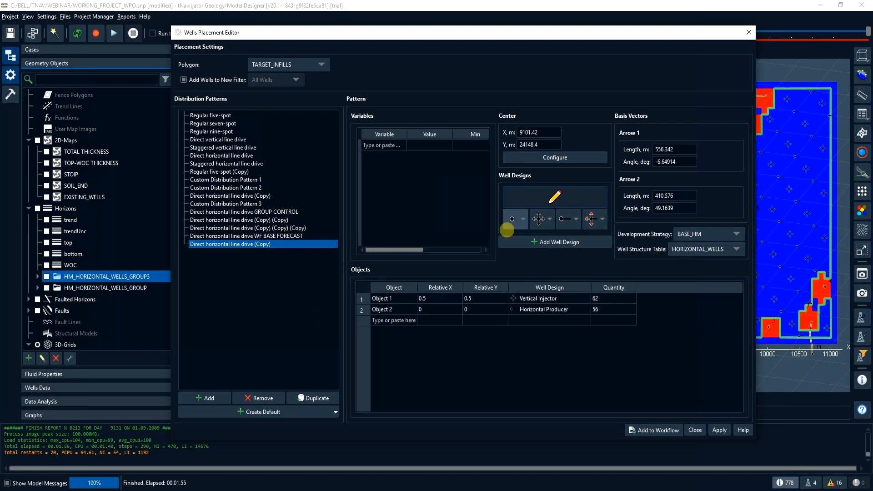
{"action": "left_click_drag", "start_coordinate": [344, 226], "coordinate": [312, 221]}
{"action": "left_click_drag", "start_coordinate": [445, 35], "coordinate": [378, 39]}
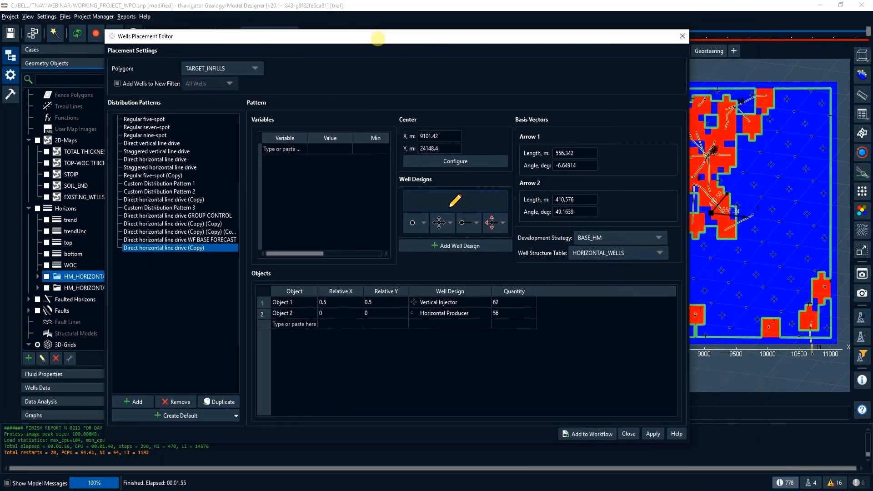
{"action": "left_click_drag", "start_coordinate": [397, 211], "coordinate": [455, 213]}
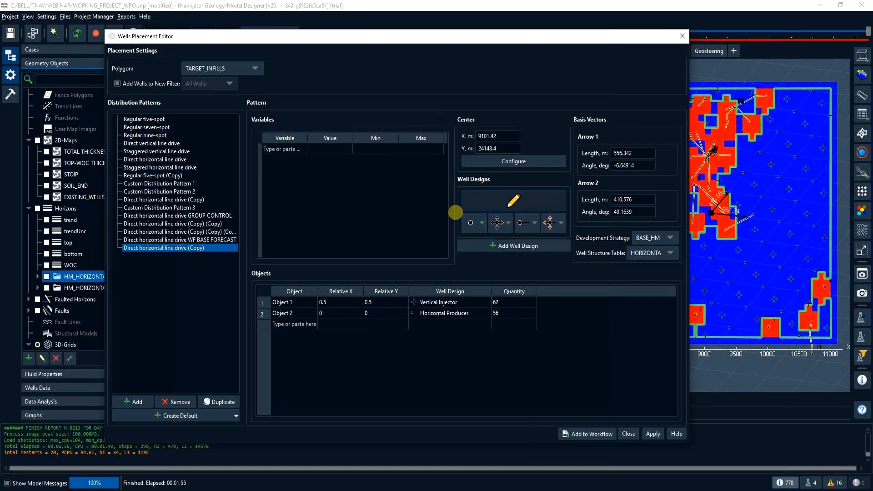
- Define a pattern variable ARR1 with value 500, minimum 0 and maximum 2000
{"action": "left_click", "coordinate": [350, 153]}
{"action": "double_click", "coordinate": [298, 149]}
{"action": "type", "text": "ARR1"}
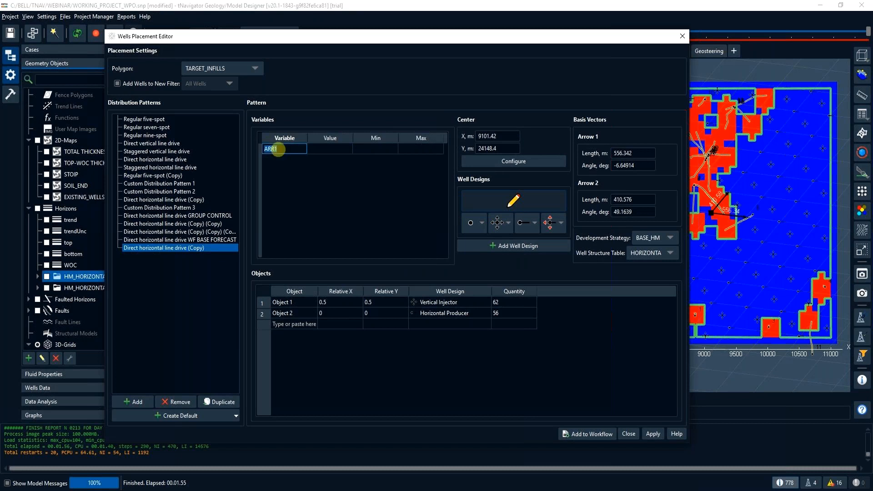
{"action": "left_click", "coordinate": [377, 149]}
{"action": "left_click", "coordinate": [415, 149]}
{"action": "type", "text": "2000"}
{"action": "left_click", "coordinate": [359, 149]}
{"action": "type", "text": "500"}
- Assign the variable ARR1 to the length of Arrow 1
{"action": "left_click", "coordinate": [643, 153]}
{"action": "left_click_drag", "start_coordinate": [644, 153], "coordinate": [597, 153]}
{"action": "type", "text": "ARR1"}
{"action": "key", "text": "Tab"}
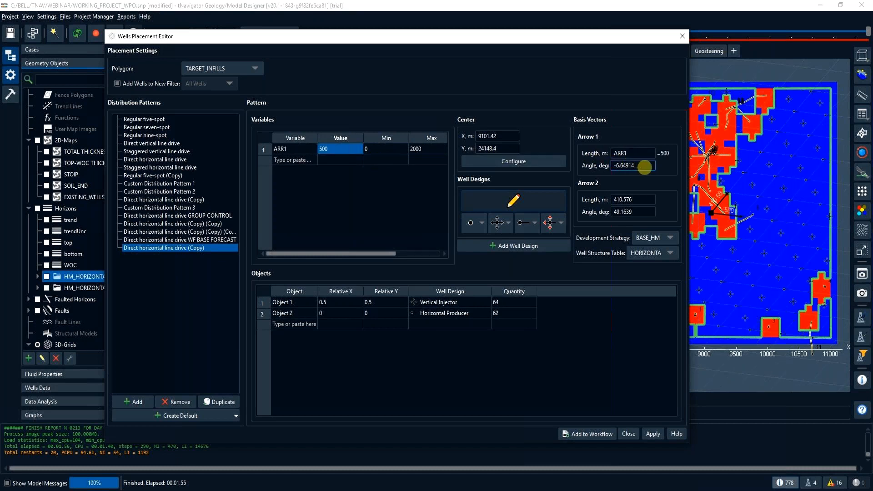
- Add a second pattern variable ARR2 with value 500, minimum 0 and maximum 2000
{"action": "left_click", "coordinate": [303, 159]}
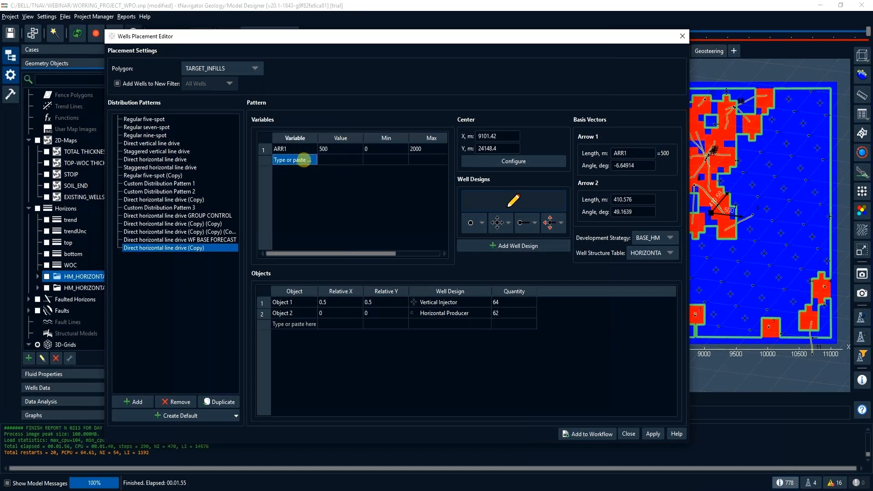
{"action": "double_click", "coordinate": [302, 159]}
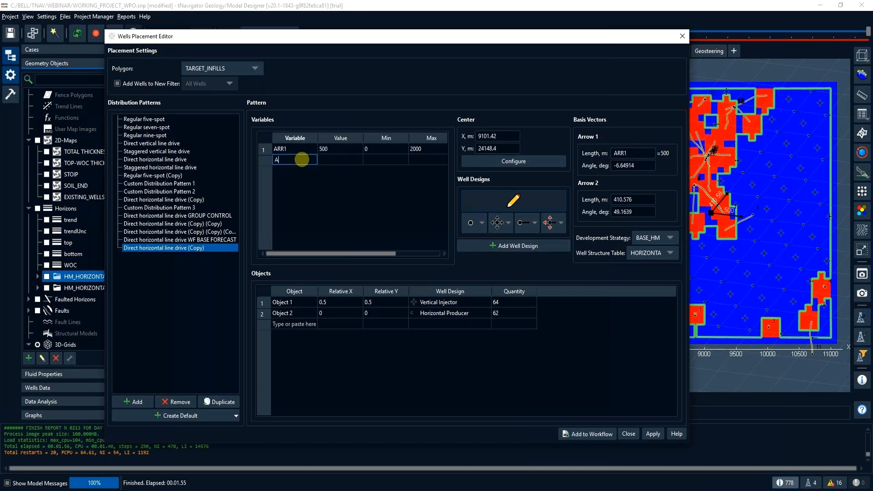
{"action": "type", "text": "ARR2"}
{"action": "double_click", "coordinate": [391, 159]}
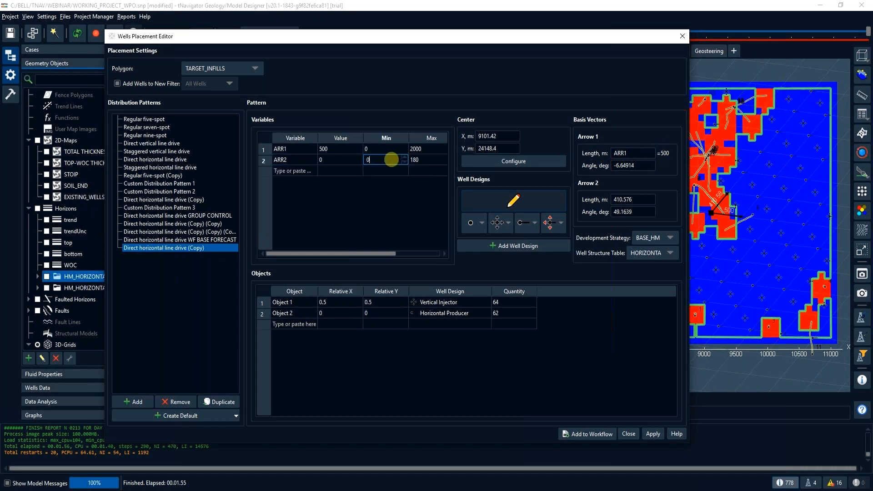
{"action": "double_click", "coordinate": [421, 159]}
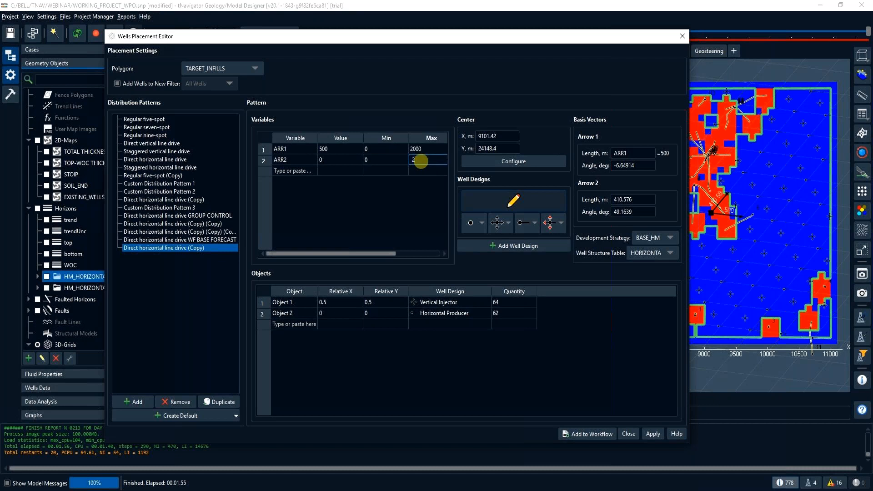
{"action": "type", "text": "2000"}
{"action": "left_click", "coordinate": [341, 163]}
{"action": "double_click", "coordinate": [343, 163]}
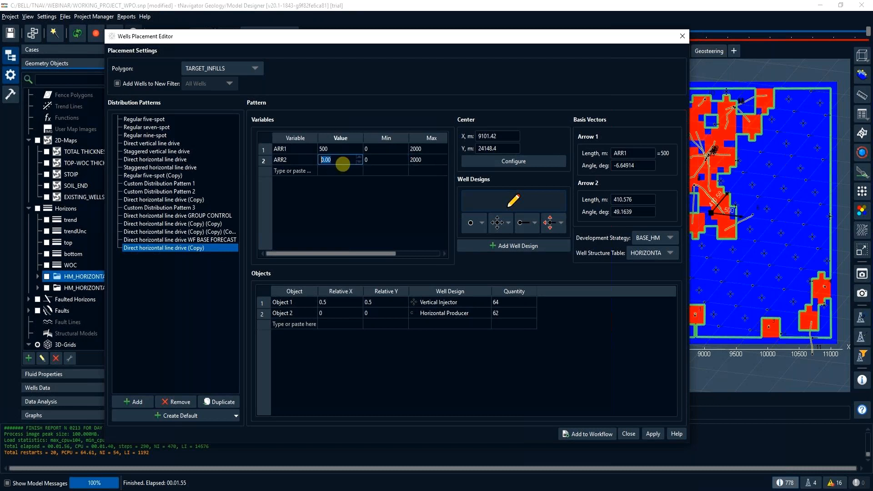
{"action": "type", "text": "500"}
- Assign the variable ARR2 to the length of Arrow 2
{"action": "left_click_drag", "start_coordinate": [639, 199], "coordinate": [607, 200]}
{"action": "type", "text": "ARR1"}
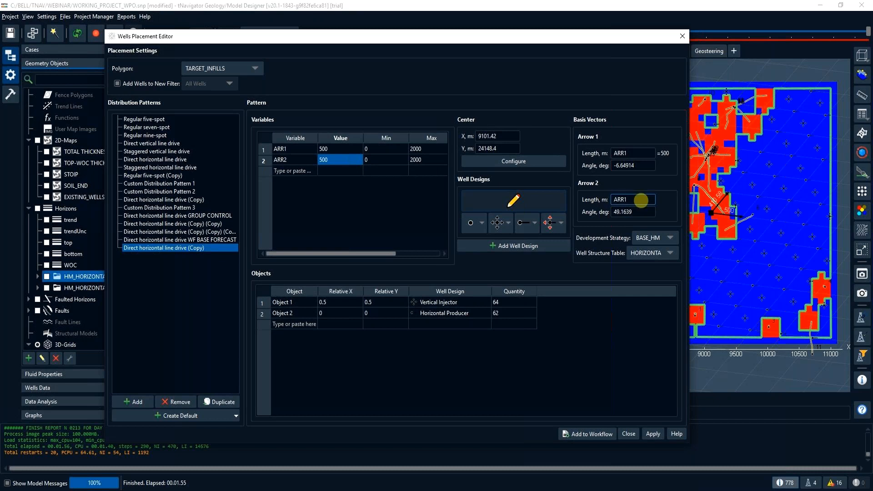
{"action": "key", "text": "Return"}
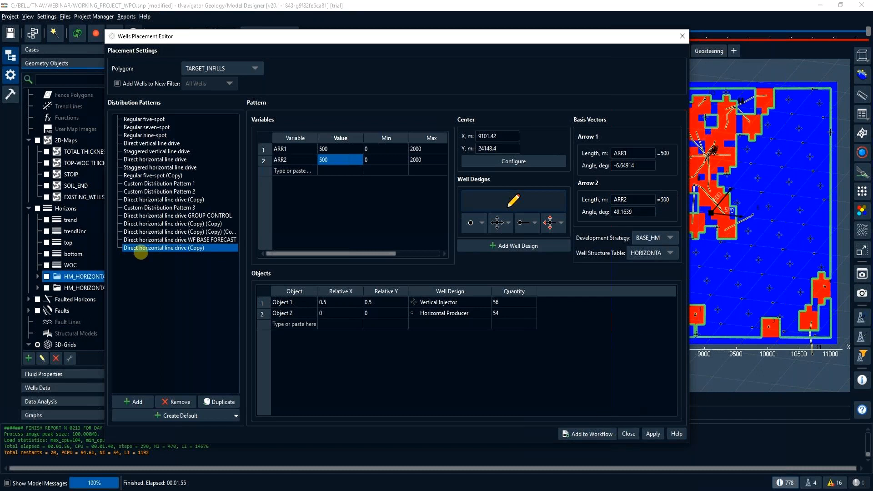
- Select the Direct horizontal line drive WF BASE FORECAST pattern and review its variables
{"action": "left_click", "coordinate": [163, 239], "text": "ctrl"}
{"action": "left_click", "coordinate": [162, 238]}
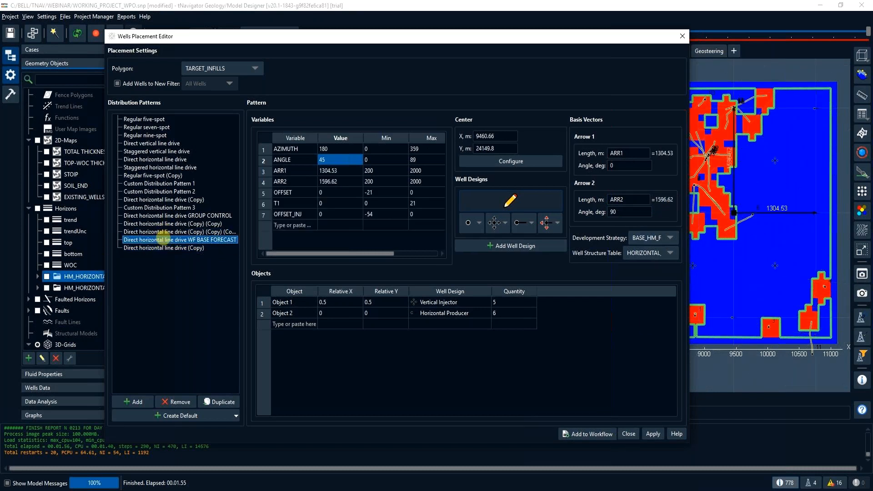
{"action": "left_click", "coordinate": [298, 157]}
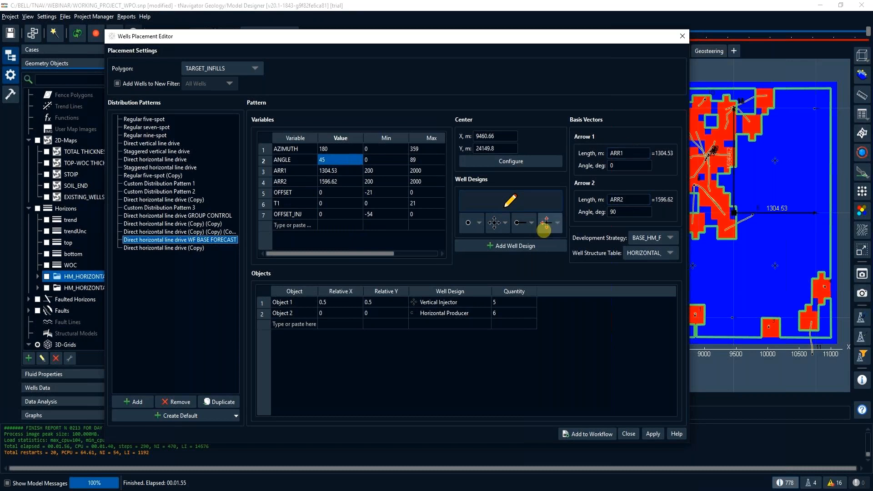
- Inspect the horizontal producer design's variable-driven geometry, perforation and control settings, and close it without changes
{"action": "left_click", "coordinate": [531, 224]}
{"action": "left_click", "coordinate": [507, 238]}
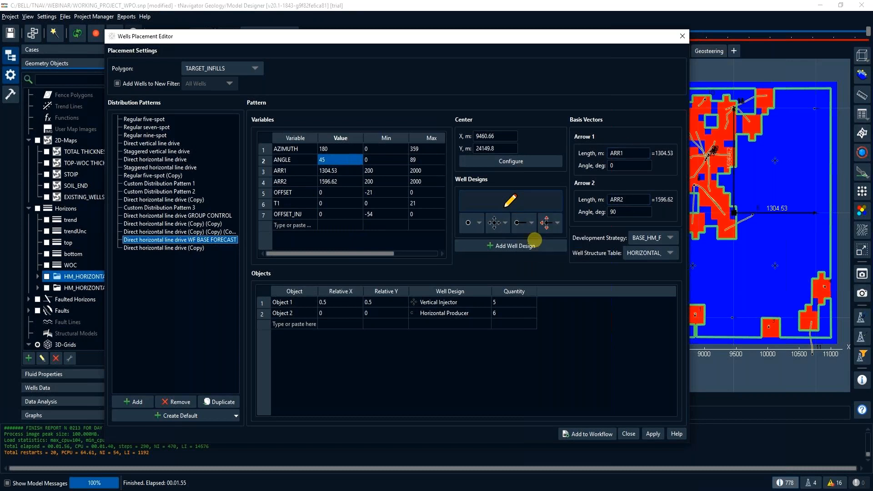
{"action": "left_click", "coordinate": [148, 84]}
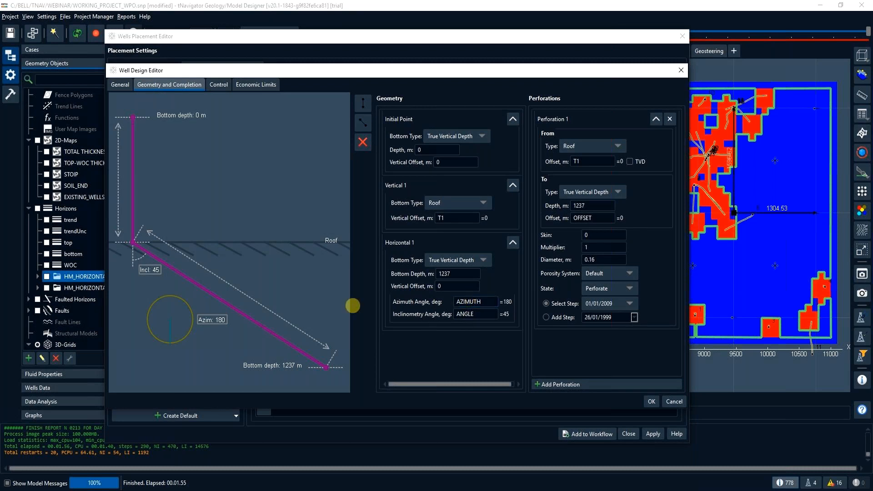
{"action": "double_click", "coordinate": [464, 314]}
{"action": "left_click", "coordinate": [441, 218]}
{"action": "left_click_drag", "start_coordinate": [598, 222], "coordinate": [556, 223]}
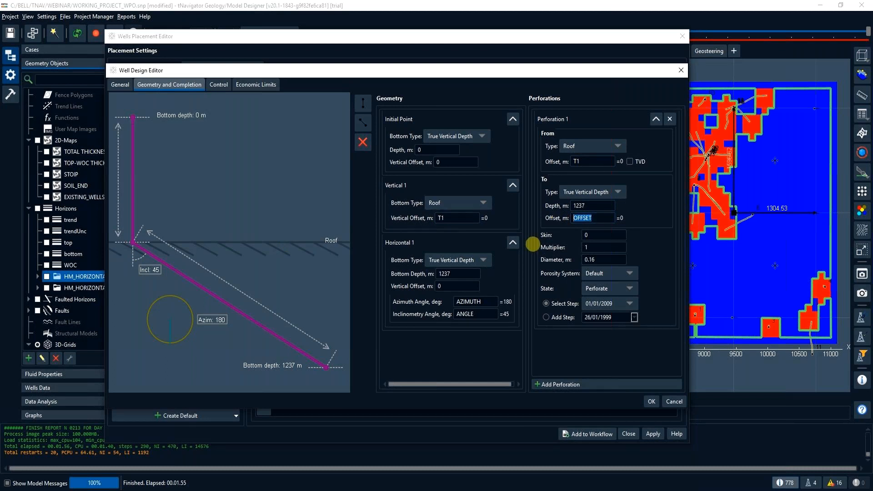
{"action": "left_click", "coordinate": [218, 84]}
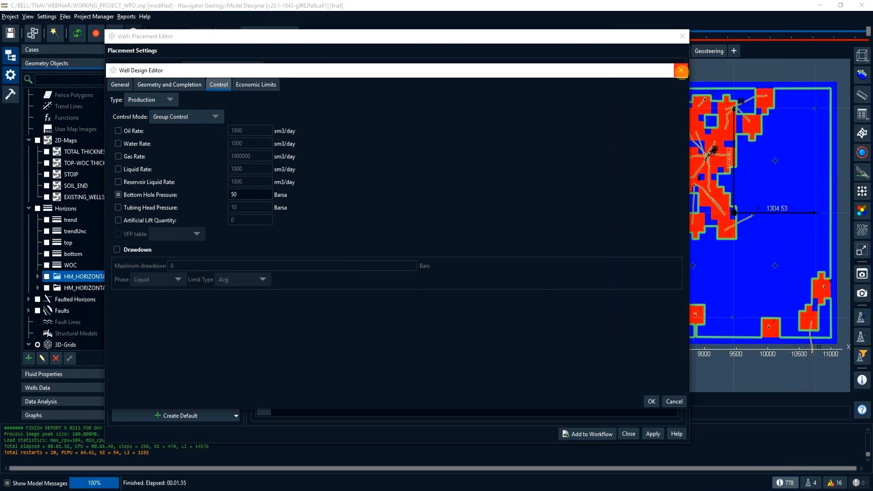
{"action": "left_click", "coordinate": [681, 70]}
- Inspect the vertical injector design's geometry, completion and control settings, and close it without changes
{"action": "left_click", "coordinate": [506, 222]}
{"action": "left_click", "coordinate": [512, 240]}
{"action": "left_click", "coordinate": [157, 84]}
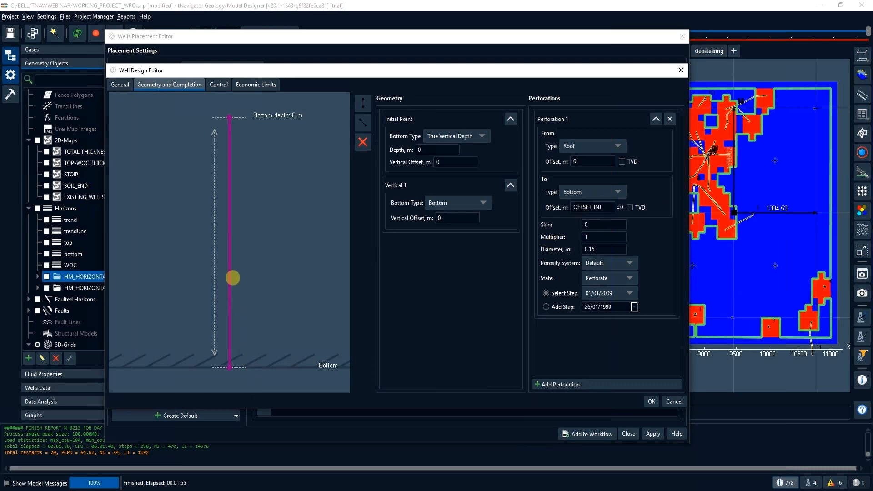
{"action": "left_click", "coordinate": [218, 84]}
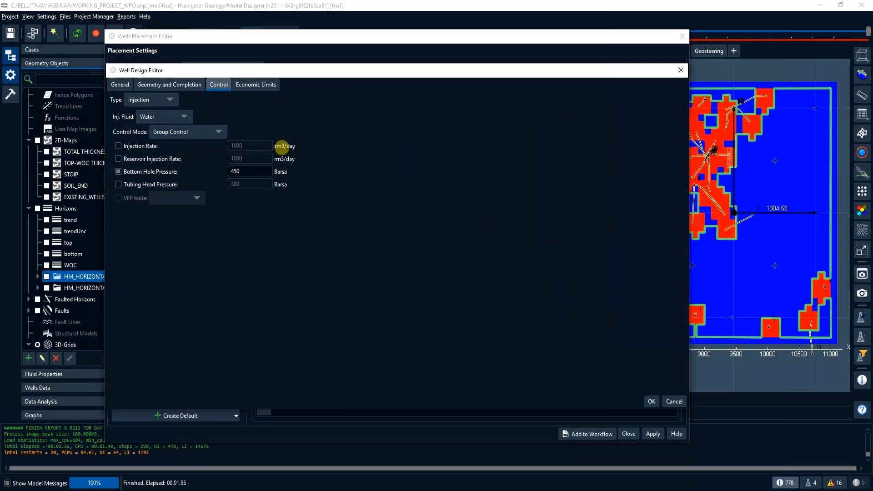
{"action": "left_click", "coordinate": [681, 70]}
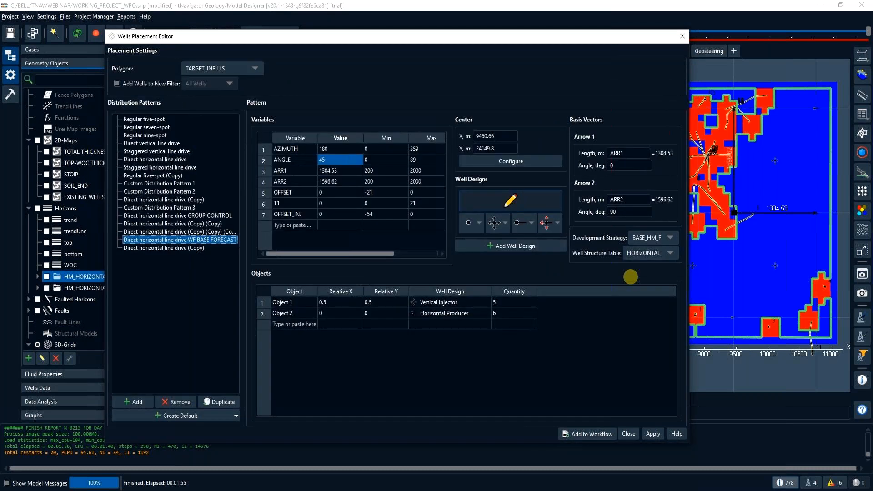
- Choose the BASE_HM_FORECAST development strategy and the HORIZONTAL_WELLS well structure table for the pattern, and close the Wells Placement Editor
{"action": "left_click", "coordinate": [646, 238]}
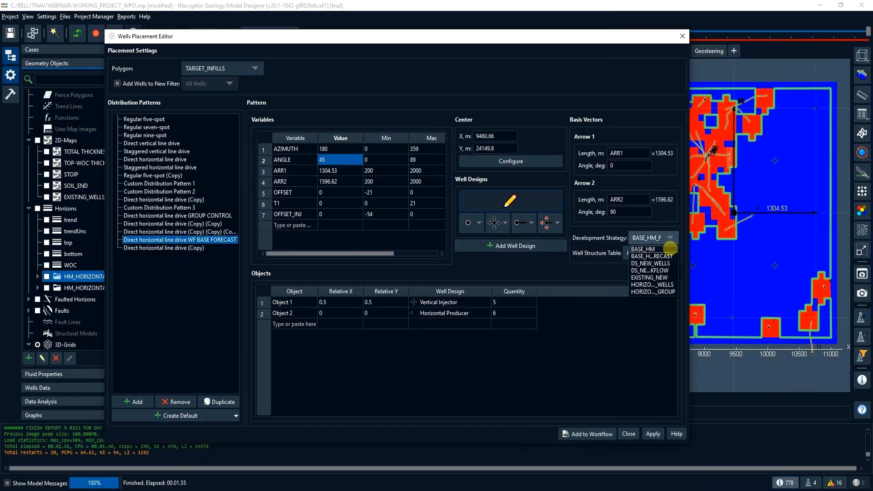
{"action": "left_click", "coordinate": [666, 256]}
{"action": "left_click", "coordinate": [665, 253]}
{"action": "left_click", "coordinate": [659, 275]}
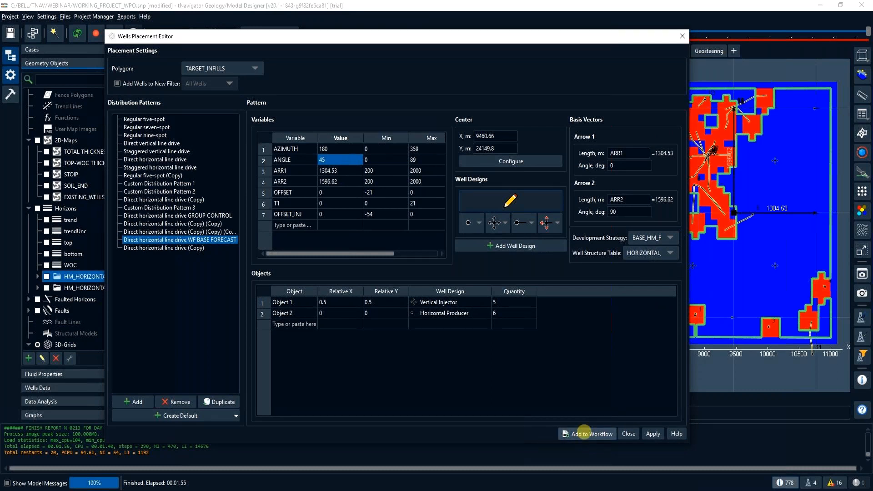
{"action": "left_click", "coordinate": [682, 36]}
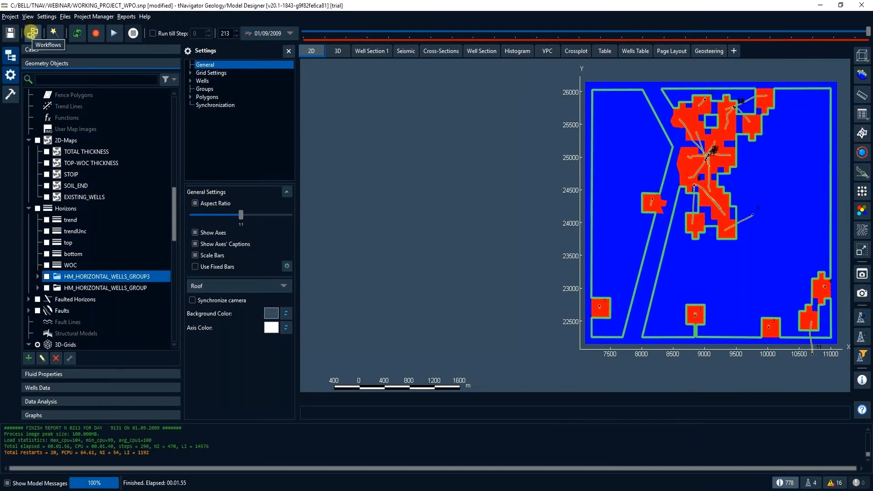
- Open AHMworkflow in Calculations and Workflows and examine its calculation list and the Adjust Variogram parameters
{"action": "left_click", "coordinate": [32, 33]}
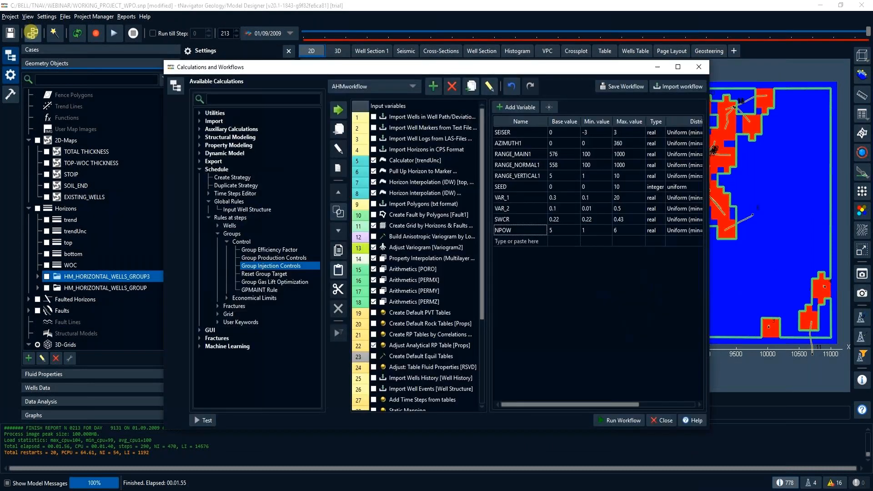
{"action": "left_click", "coordinate": [455, 205]}
{"action": "left_click", "coordinate": [516, 217]}
{"action": "left_click", "coordinate": [438, 205]}
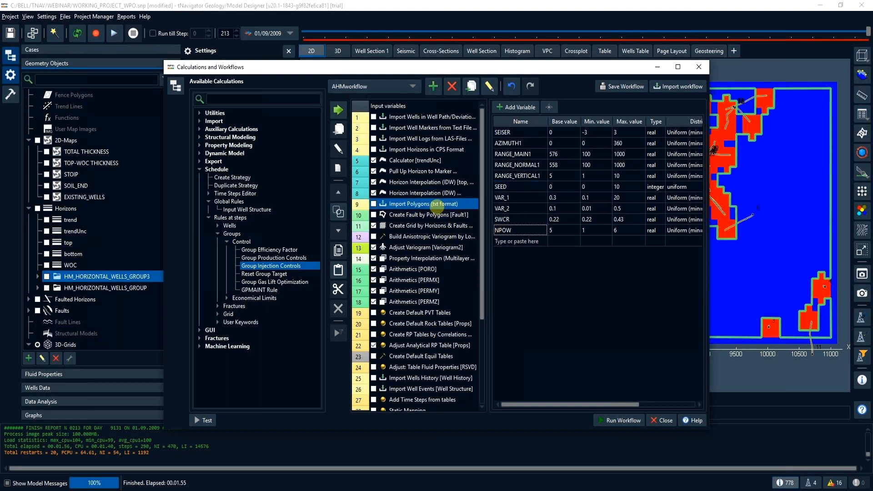
{"action": "left_click_drag", "start_coordinate": [437, 205], "coordinate": [434, 247]}
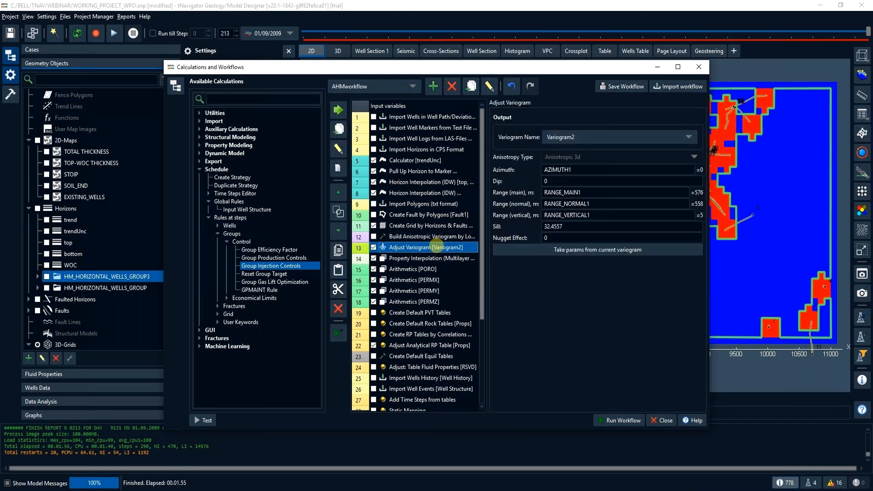
- Check the Wells Placement calculation at the end of AHMworkflow and its variables among the workflow's input variables
{"action": "left_click_drag", "start_coordinate": [419, 326], "coordinate": [441, 405]}
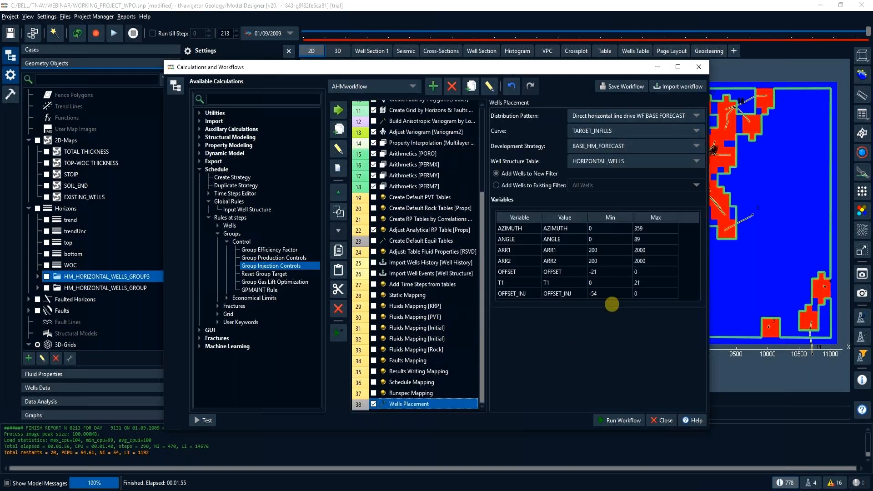
{"action": "scroll", "coordinate": [444, 109], "scroll_direction": "up", "scroll_amount": 4}
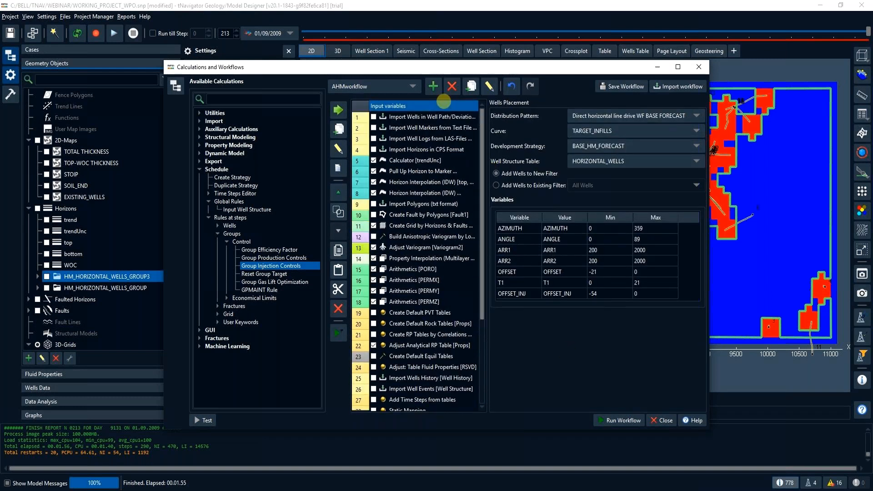
{"action": "left_click", "coordinate": [444, 101]}
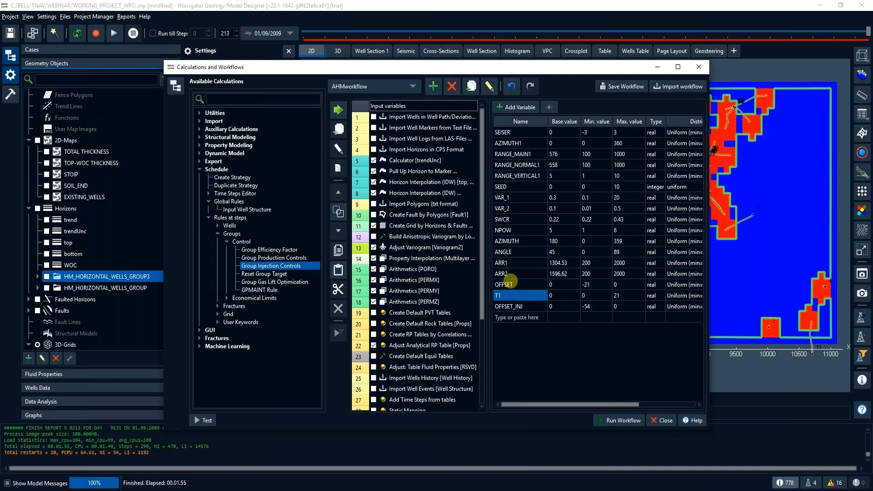
- Create a workflow named NEW_INFILLS and add the well placement with the Direct horizontal line drive WF BASE FORECAST pattern to it
{"action": "left_click", "coordinate": [435, 89]}
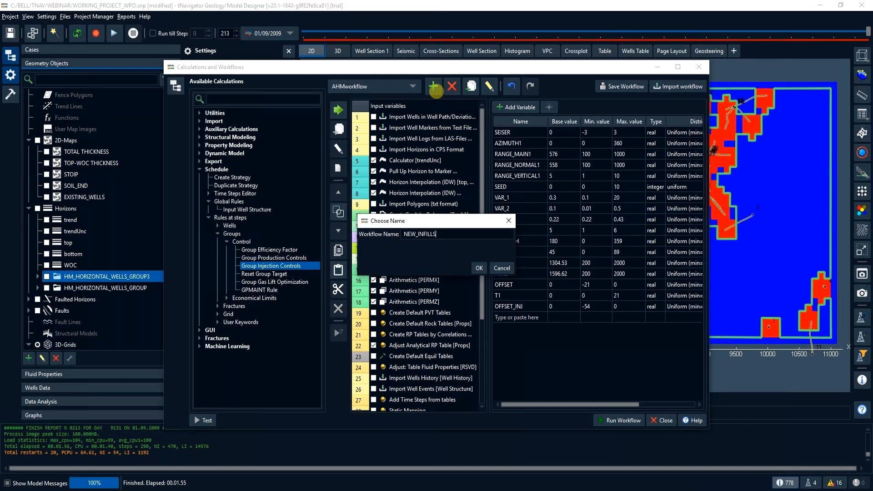
{"action": "key", "text": "Return"}
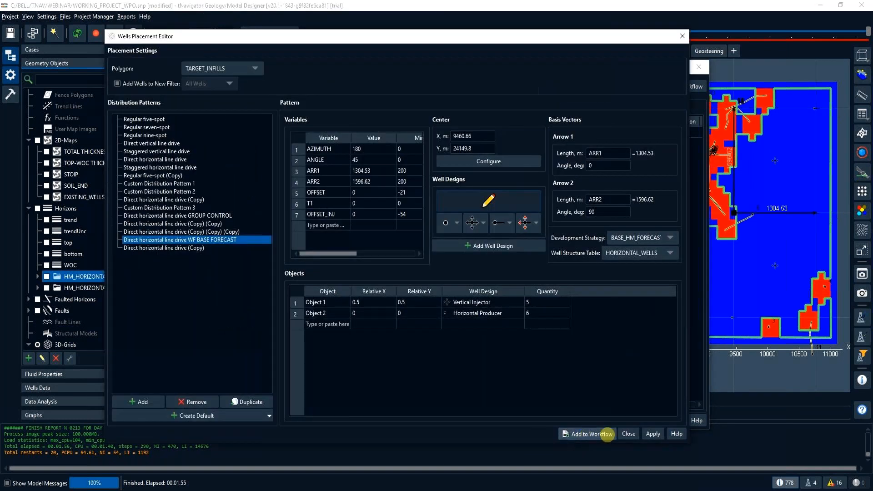
{"action": "left_click", "coordinate": [622, 433]}
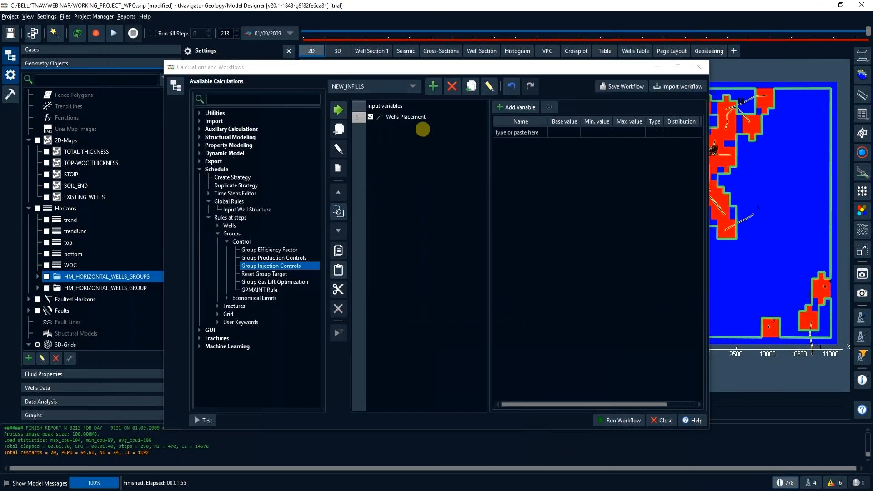
- Check the Wells Placement calculation's settings and variable ranges in NEW_INFILLS, along with the workflow's input variables
{"action": "left_click", "coordinate": [445, 117]}
{"action": "left_click", "coordinate": [622, 270]}
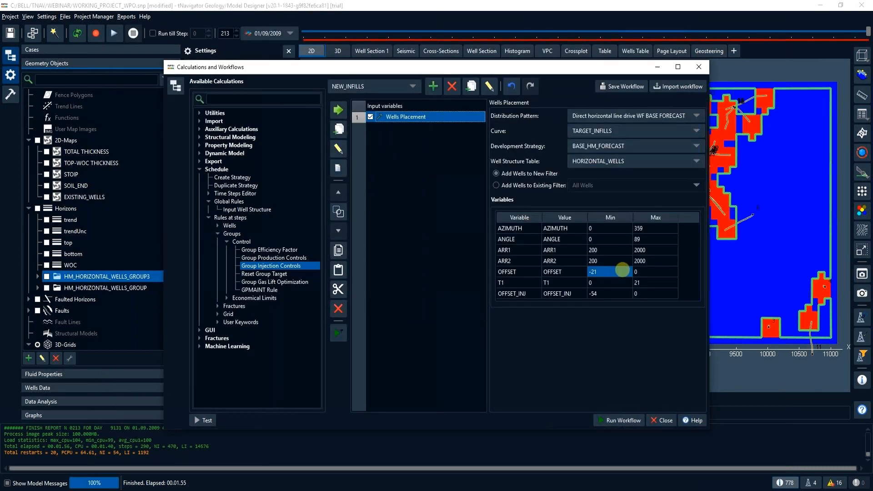
{"action": "left_click", "coordinate": [437, 107]}
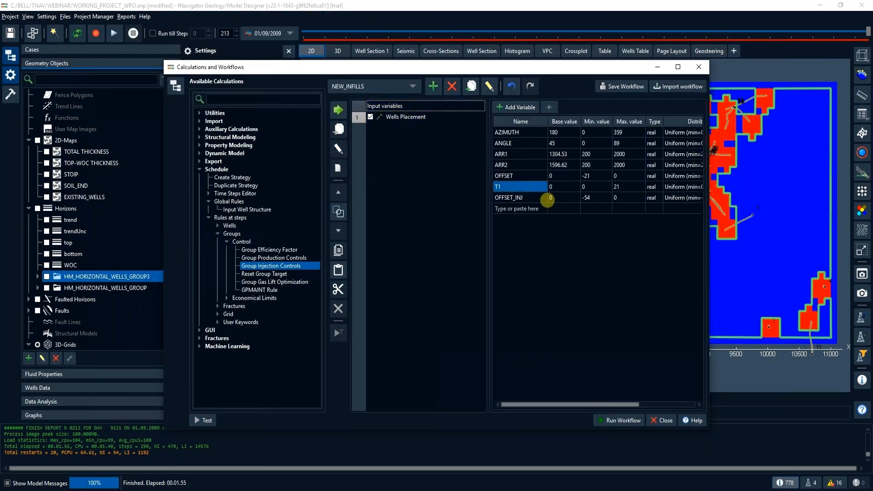
- Add Group Production Controls and Group Injection Controls calculations after Wells Placement in the NEW_INFILLS workflow
{"action": "left_click", "coordinate": [378, 117]}
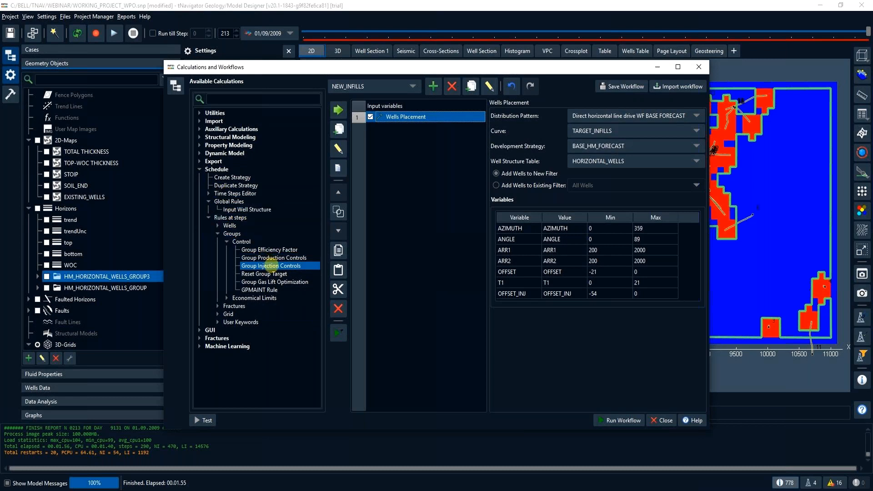
{"action": "double_click", "coordinate": [273, 258]}
{"action": "double_click", "coordinate": [272, 266]}
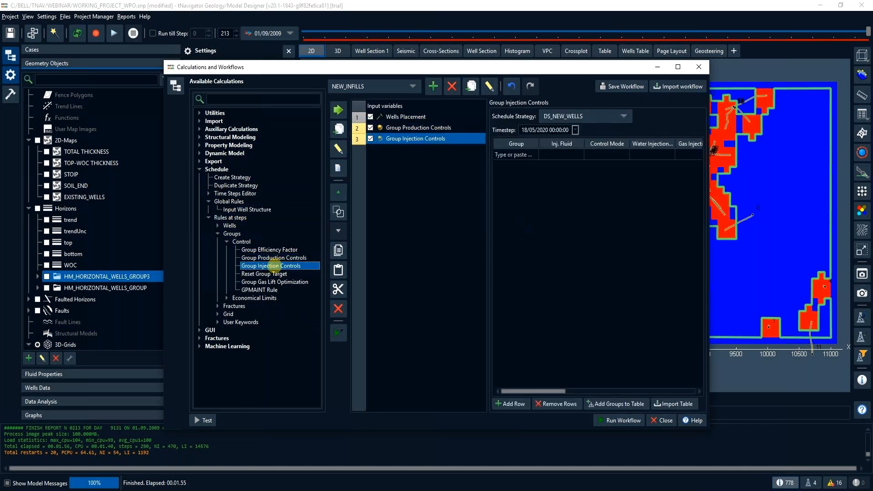
- Configure Group Production Controls for the BASE_HM_FORECAST strategy with group FIELD, an empty oil rate and a liquid rate of 1000
{"action": "left_click", "coordinate": [401, 128]}
{"action": "left_click", "coordinate": [620, 114]}
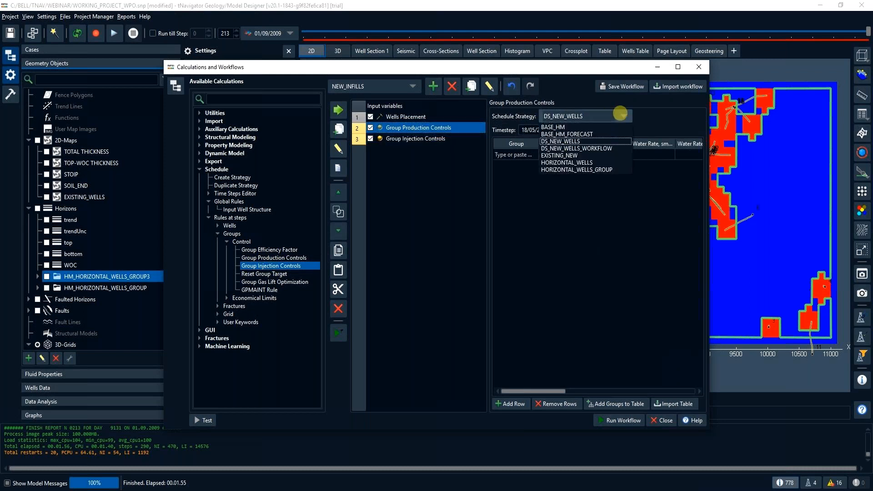
{"action": "left_click", "coordinate": [596, 134]}
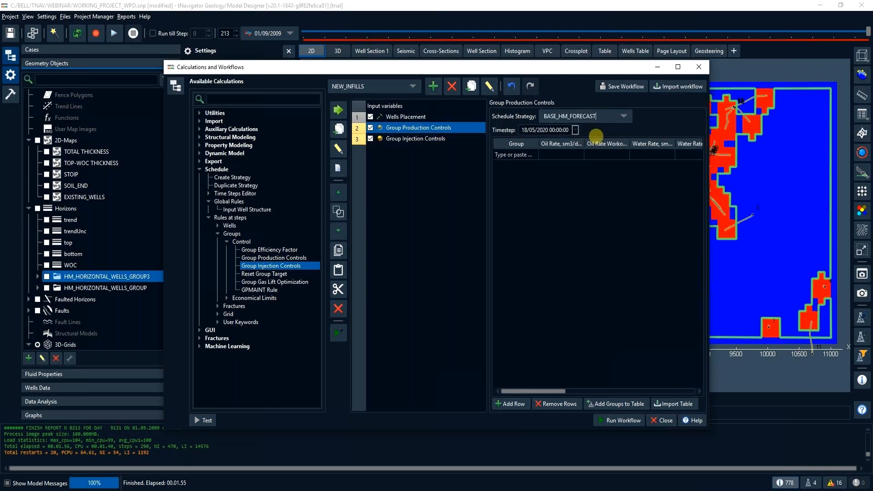
{"action": "left_click", "coordinate": [528, 155]}
{"action": "type", "text": "FIELD"}
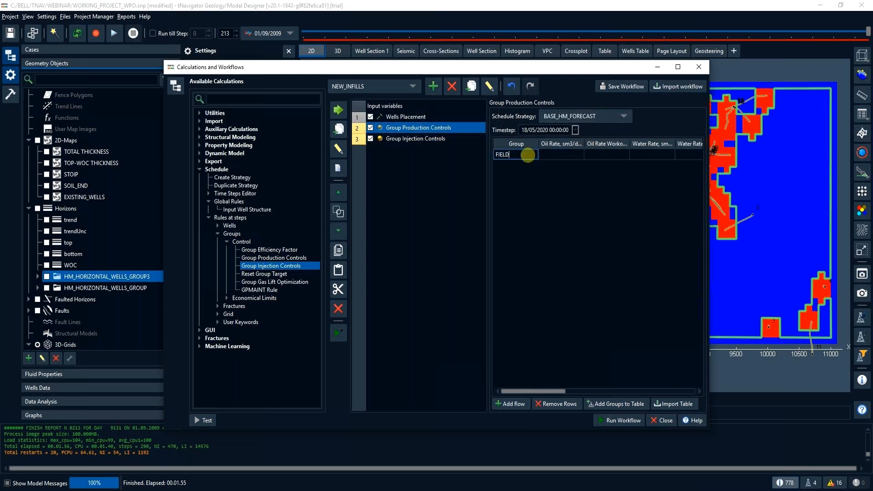
{"action": "key", "text": "Tab"}
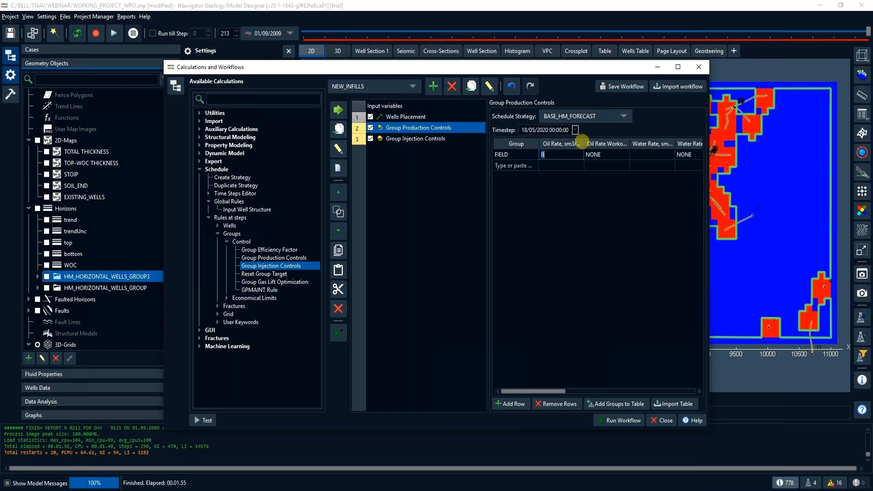
{"action": "key", "text": "BackSpace"}
{"action": "left_click", "coordinate": [655, 155]}
{"action": "left_click_drag", "start_coordinate": [548, 392], "coordinate": [602, 392]}
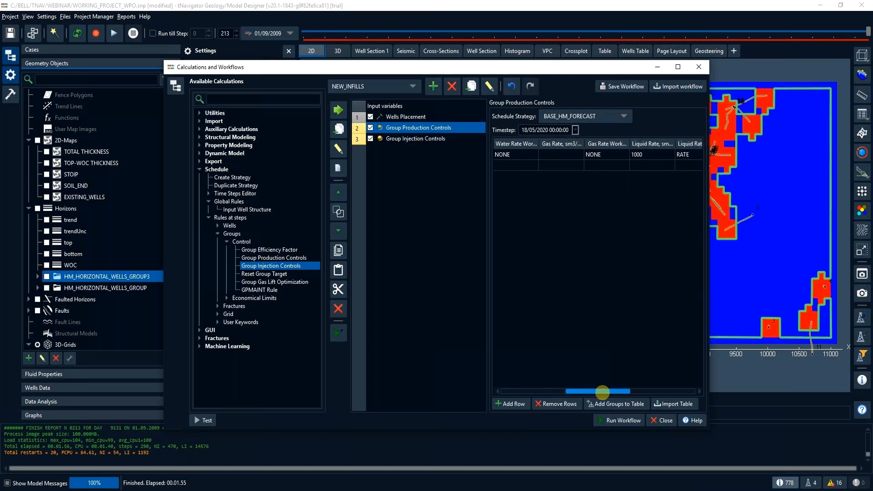
- Add variable LIQUID_RATE_SET to the liquid rate, with base 1000, minimum 900 and maximum 50000, and check it among the input variables
{"action": "left_click", "coordinate": [634, 153]}
{"action": "left_click", "coordinate": [644, 155]}
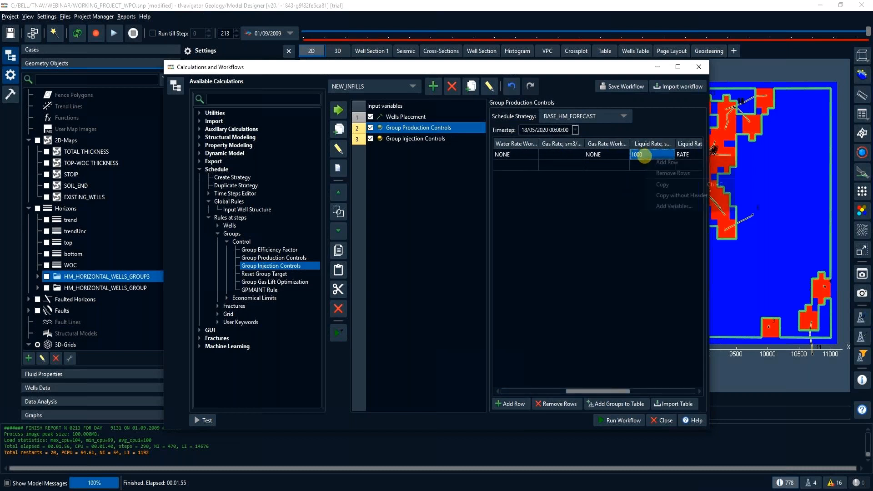
{"action": "left_click", "coordinate": [655, 206]}
{"action": "double_click", "coordinate": [381, 293]}
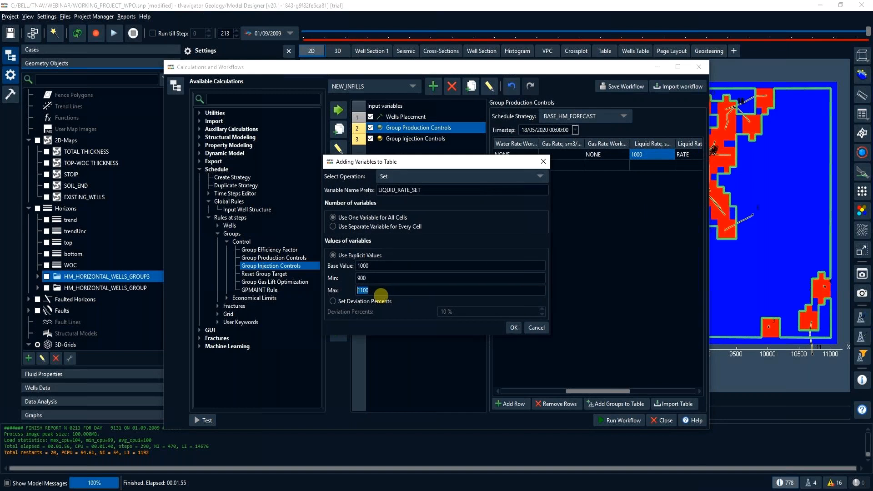
{"action": "type", "text": "50000"}
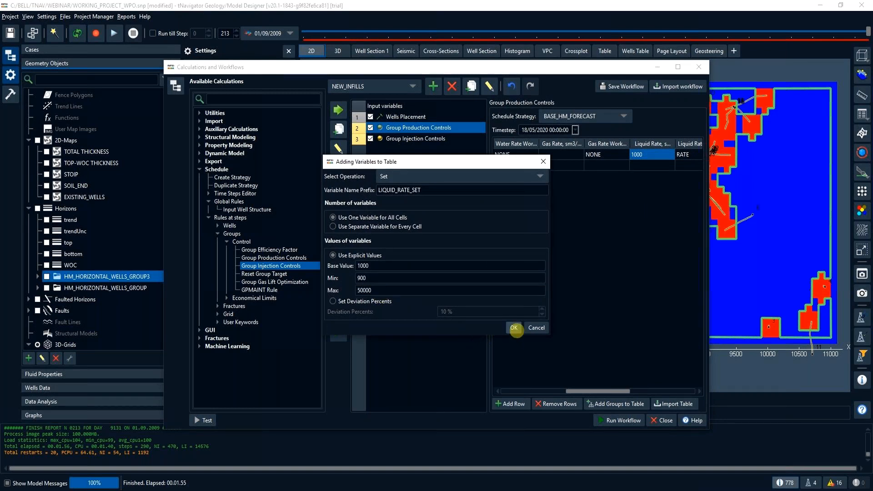
{"action": "left_click", "coordinate": [514, 328]}
{"action": "left_click", "coordinate": [429, 106]}
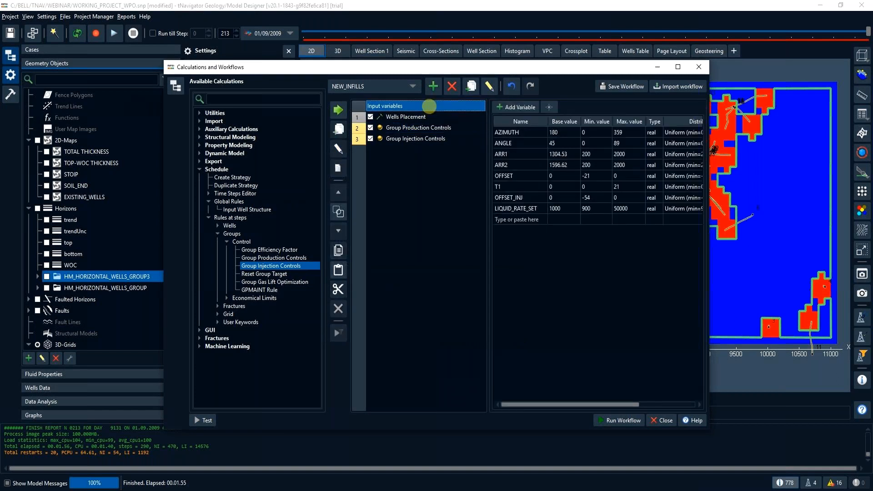
{"action": "double_click", "coordinate": [604, 210]}
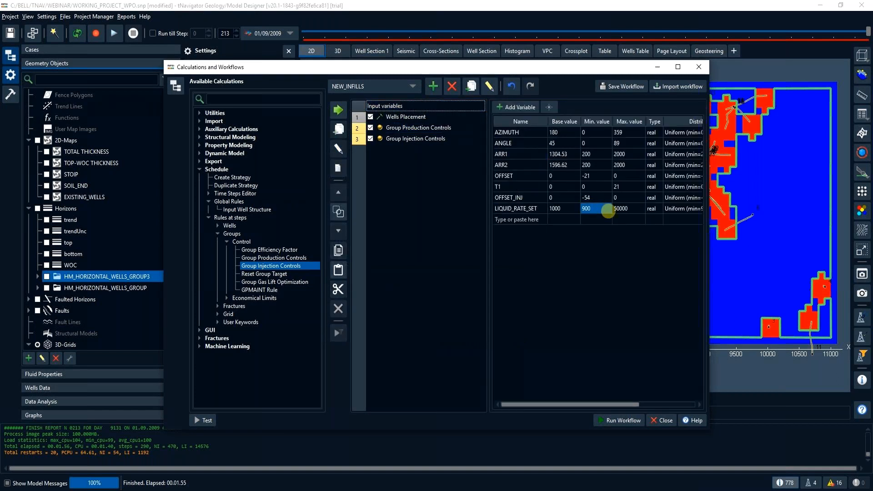
- Configure Group Injection Controls for the BASE_HM_FORECAST strategy with group FIELD, Water as injected fluid and RATE control mode
{"action": "left_click", "coordinate": [400, 137]}
{"action": "left_click", "coordinate": [624, 117]}
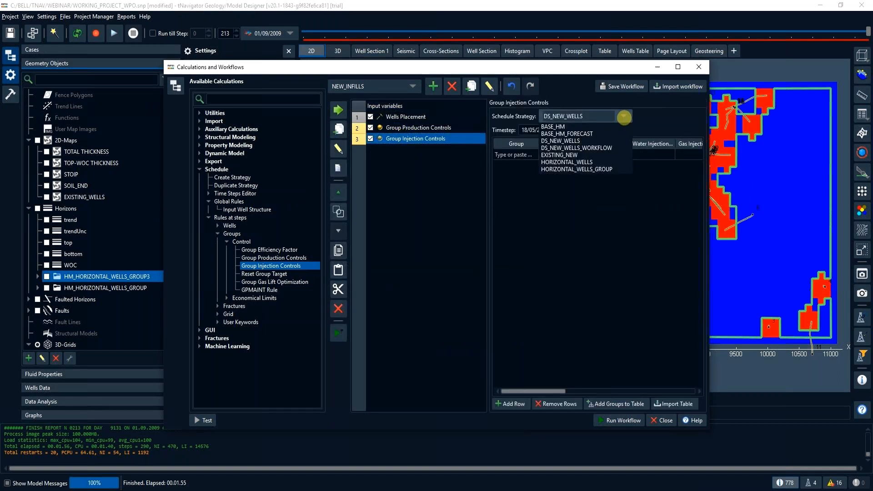
{"action": "left_click", "coordinate": [591, 133]}
{"action": "left_click", "coordinate": [524, 154]}
{"action": "type", "text": "Fl"}
{"action": "left_click_drag", "start_coordinate": [547, 155], "coordinate": [598, 156]}
{"action": "double_click", "coordinate": [602, 155]}
{"action": "left_click", "coordinate": [602, 155]}
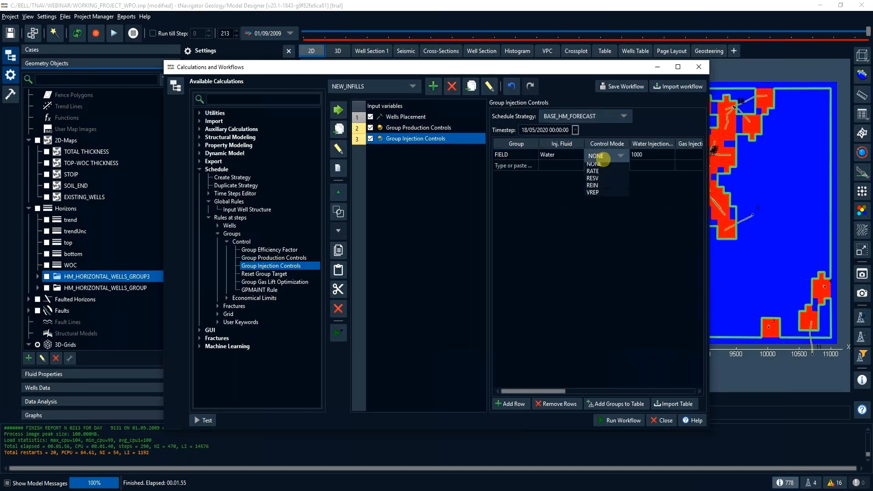
{"action": "left_click", "coordinate": [593, 173]}
- Add variable WATER_INJ_RATE_SET to the water injection rate, with base 1000, minimum 900 and maximum 60000, and close Calculations and Workflows
{"action": "right_click", "coordinate": [653, 154]}
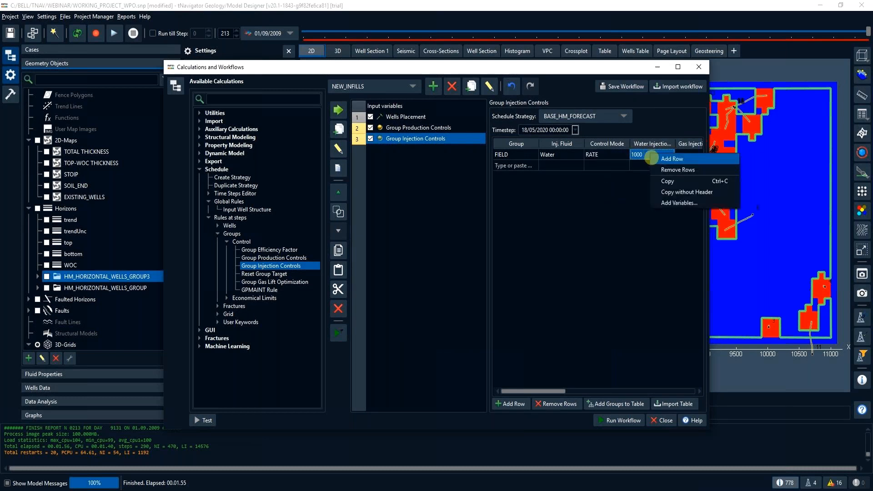
{"action": "left_click", "coordinate": [668, 201]}
{"action": "double_click", "coordinate": [363, 291]}
{"action": "type", "text": "60000"}
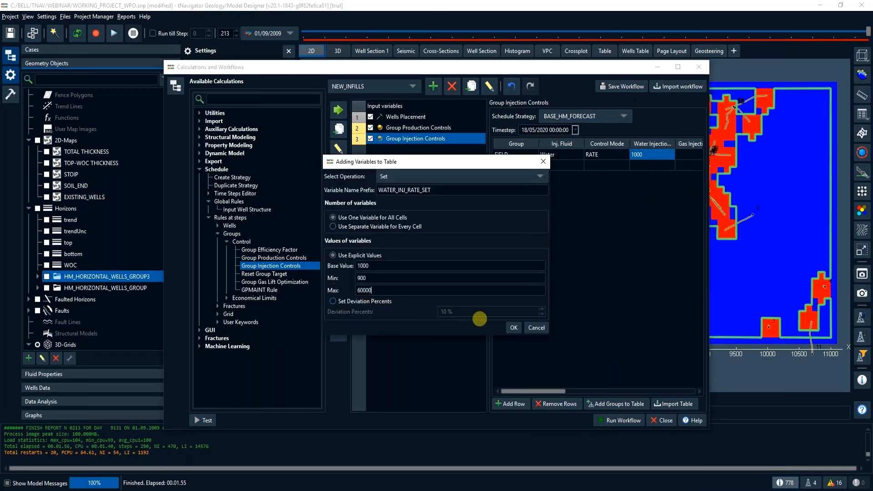
{"action": "left_click", "coordinate": [512, 328]}
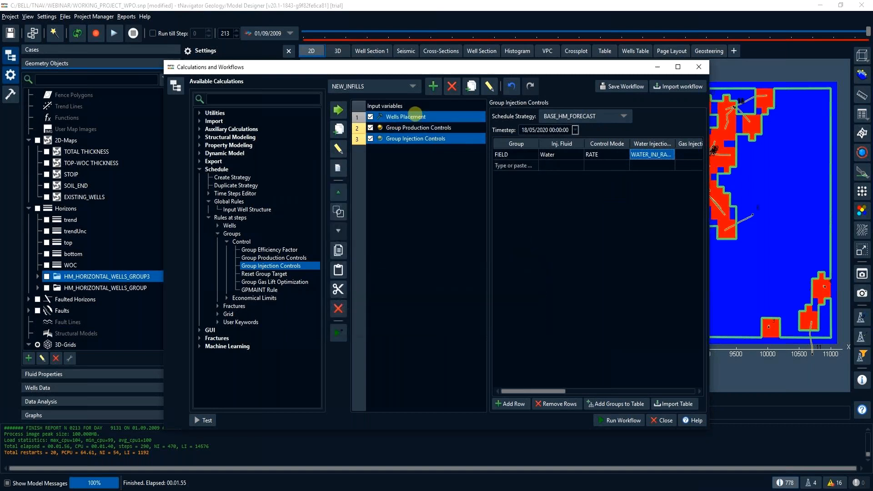
{"action": "left_click", "coordinate": [410, 106]}
{"action": "left_click", "coordinate": [532, 210]}
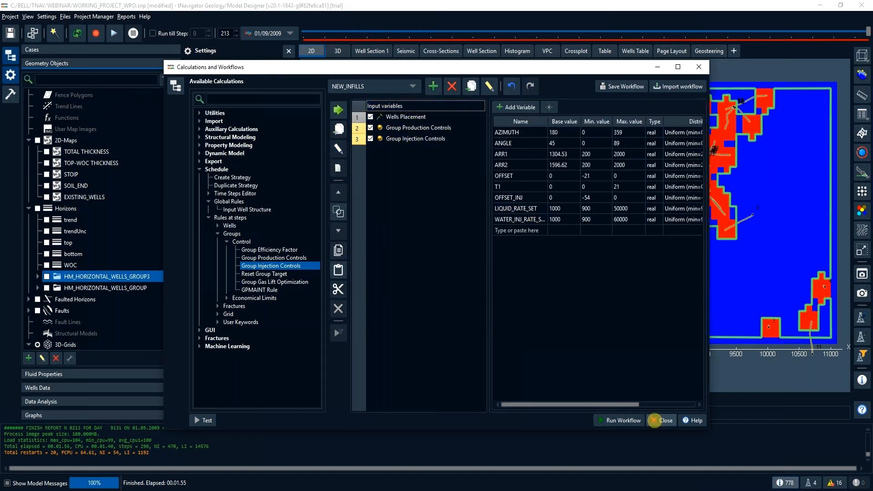
{"action": "left_click", "coordinate": [662, 421]}
- Set up a forecast of the BASE_HM case from step 213 (01/09/2009) with a One Month step length and 15 Years forecast length
{"action": "left_click", "coordinate": [91, 51]}
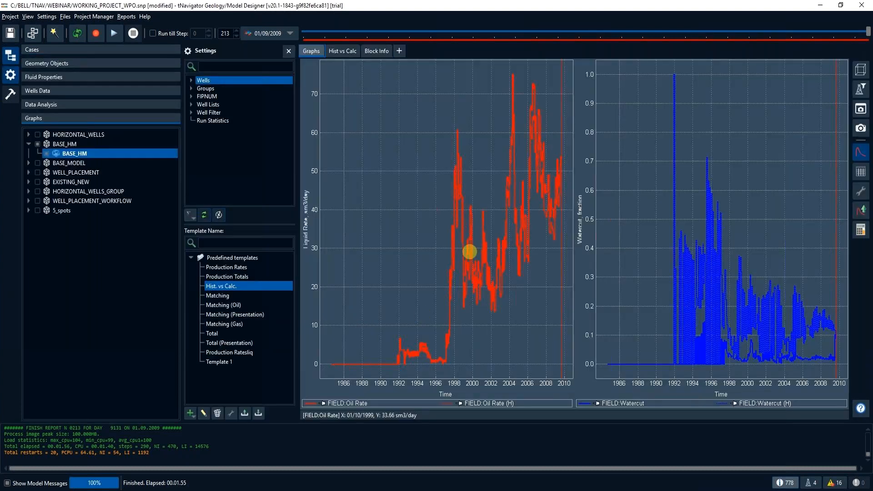
{"action": "left_click", "coordinate": [59, 50]}
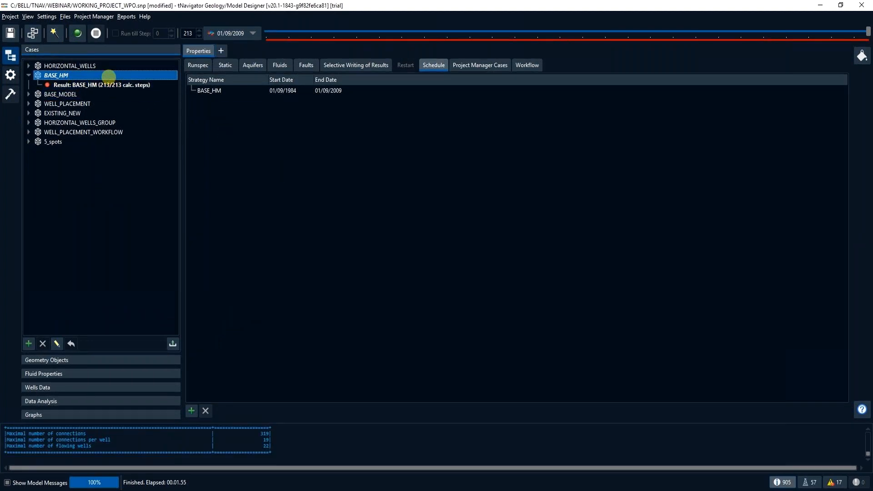
{"action": "right_click", "coordinate": [109, 76]}
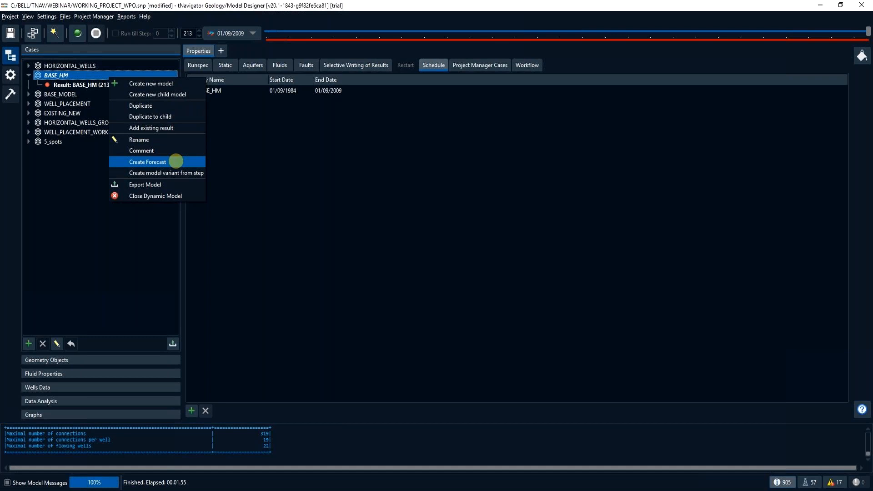
{"action": "left_click", "coordinate": [176, 162]}
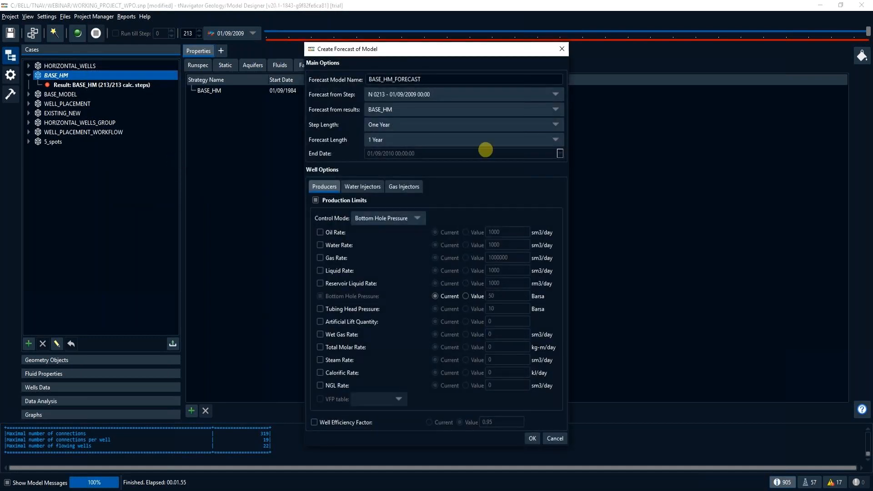
{"action": "left_click", "coordinate": [438, 95]}
{"action": "left_click", "coordinate": [438, 96]}
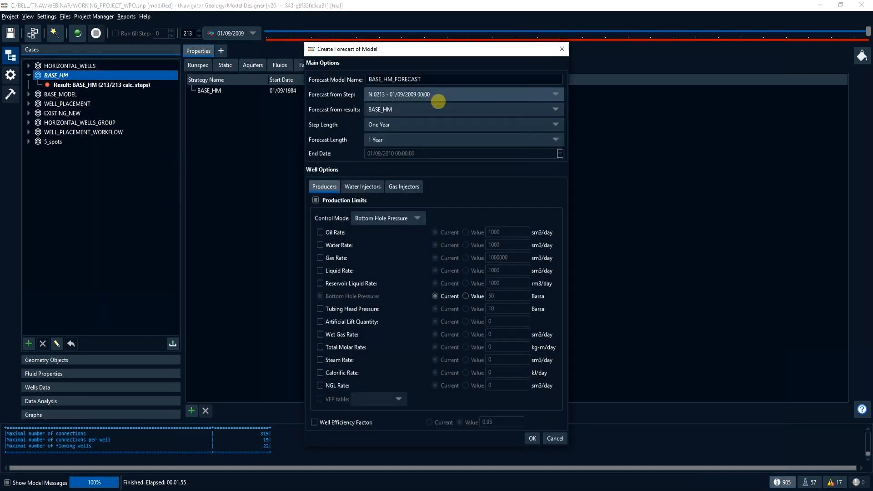
{"action": "left_click", "coordinate": [438, 124]}
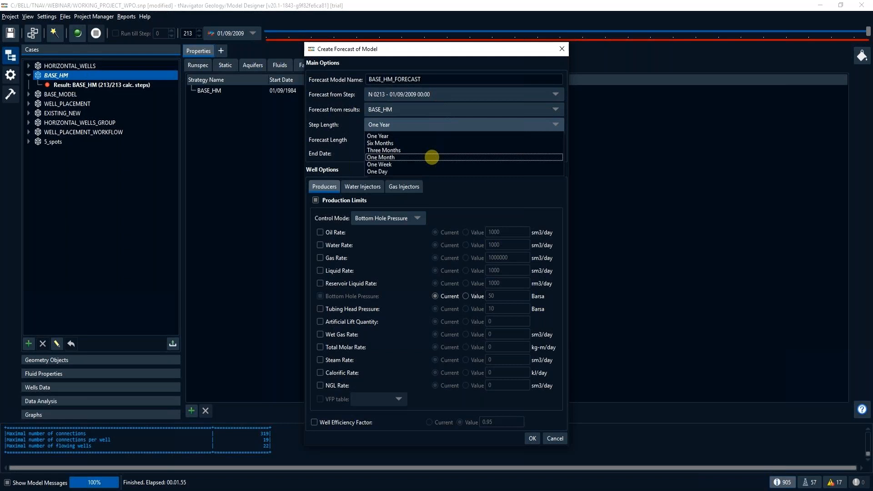
{"action": "left_click", "coordinate": [433, 157]}
{"action": "left_click", "coordinate": [429, 141]}
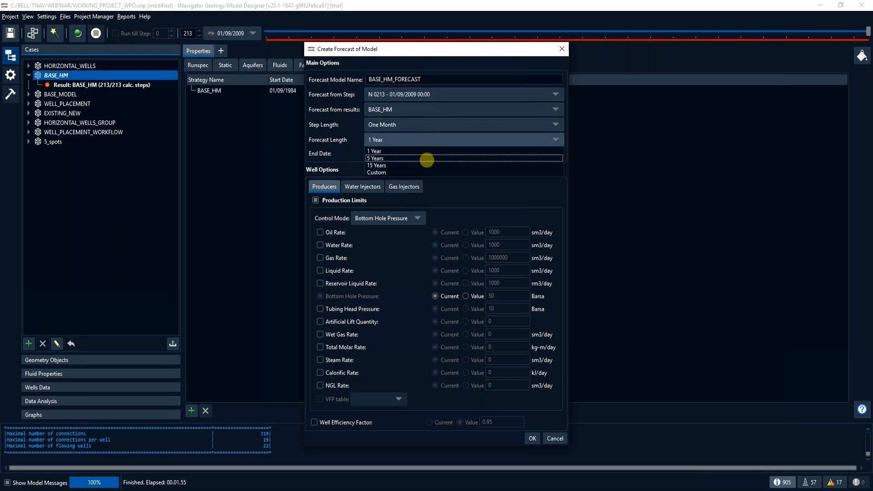
{"action": "left_click", "coordinate": [426, 164]}
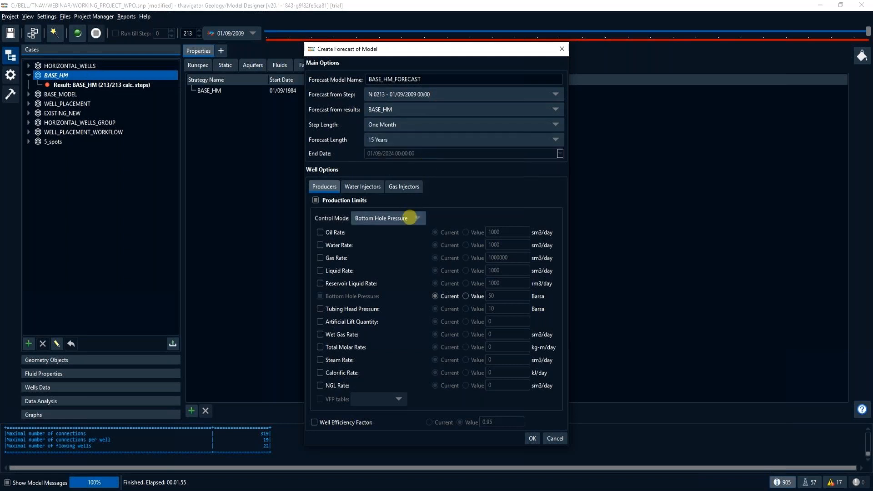
- Review the forecast's water injector and producer limits and create the BASE_HM_FORECAST model
{"action": "left_click", "coordinate": [375, 187]}
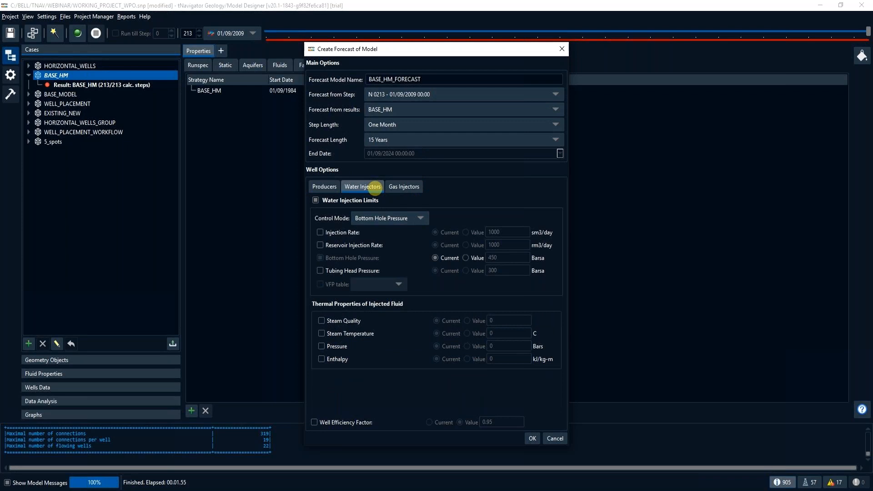
{"action": "left_click", "coordinate": [324, 188]}
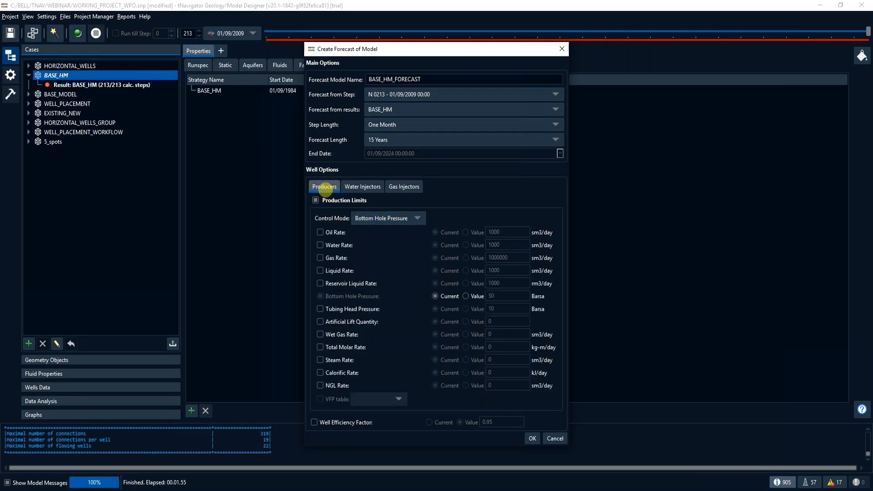
{"action": "left_click", "coordinate": [533, 439]}
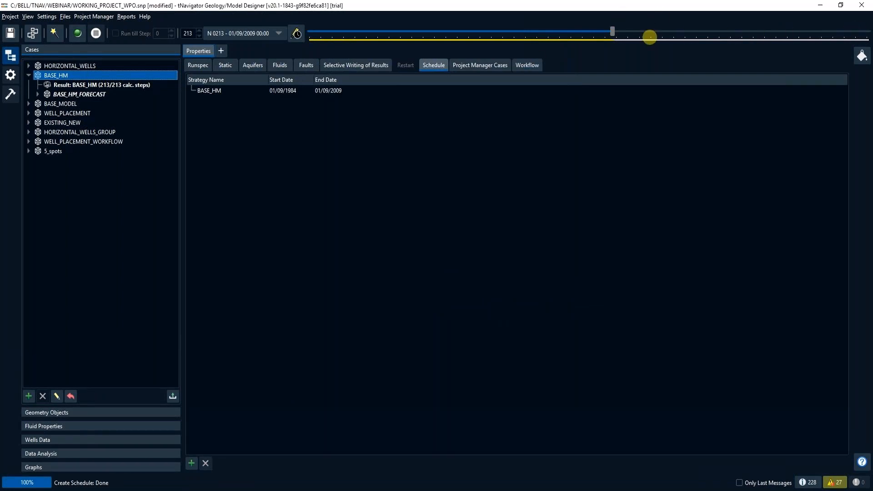
- Examine the well production and injection limits set at 01/09/2009 in the BASE_HM_FORECAST1 strategy
{"action": "left_click", "coordinate": [116, 439]}
{"action": "left_click", "coordinate": [66, 195]}
{"action": "left_click", "coordinate": [30, 241]}
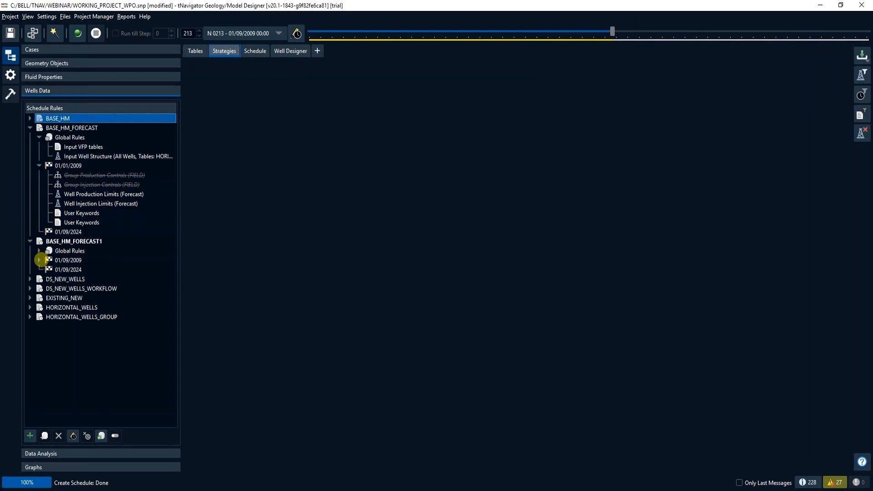
{"action": "left_click", "coordinate": [39, 260]}
{"action": "left_click", "coordinate": [81, 271]}
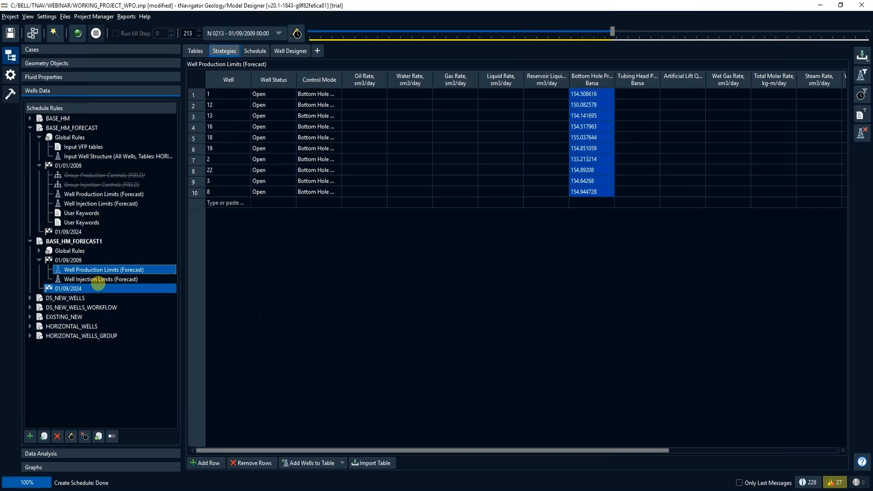
{"action": "left_click", "coordinate": [100, 279]}
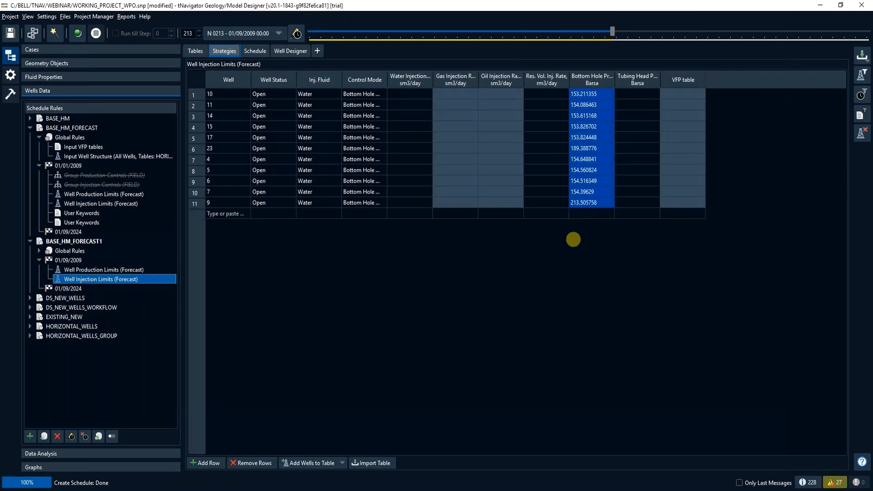
- Review the well production limits, well injection limits and both User Keywords rules of the BASE_HM_FORECAST strategy
{"action": "left_click", "coordinate": [78, 128]}
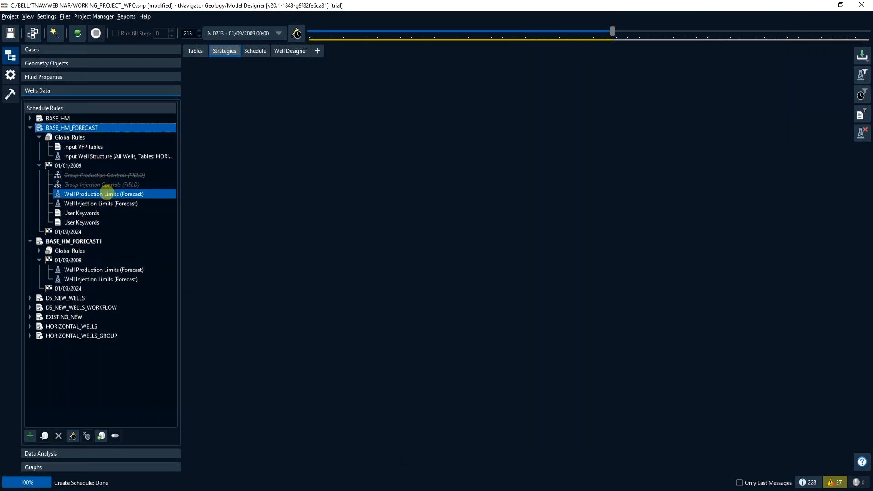
{"action": "left_click", "coordinate": [107, 194]}
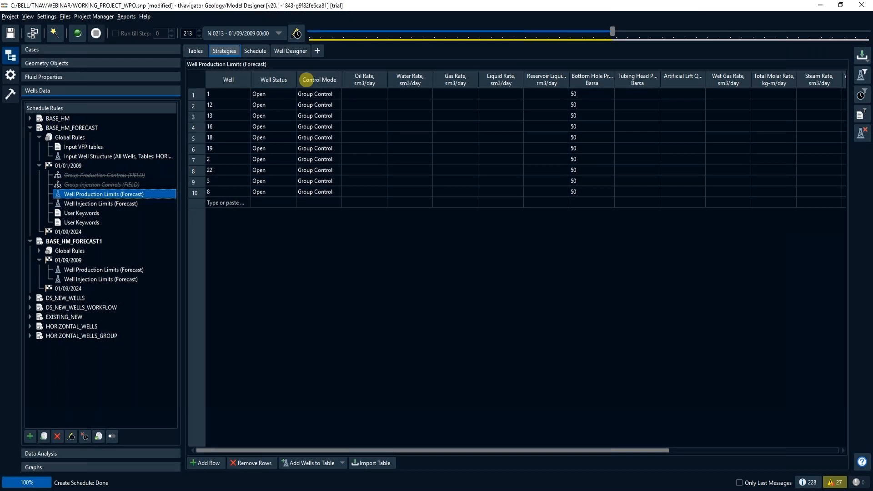
{"action": "left_click", "coordinate": [285, 206]}
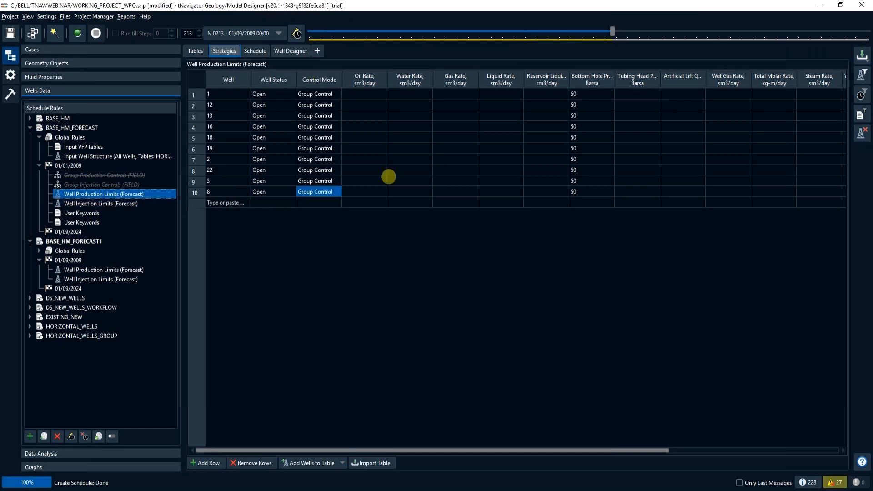
{"action": "left_click", "coordinate": [105, 204]}
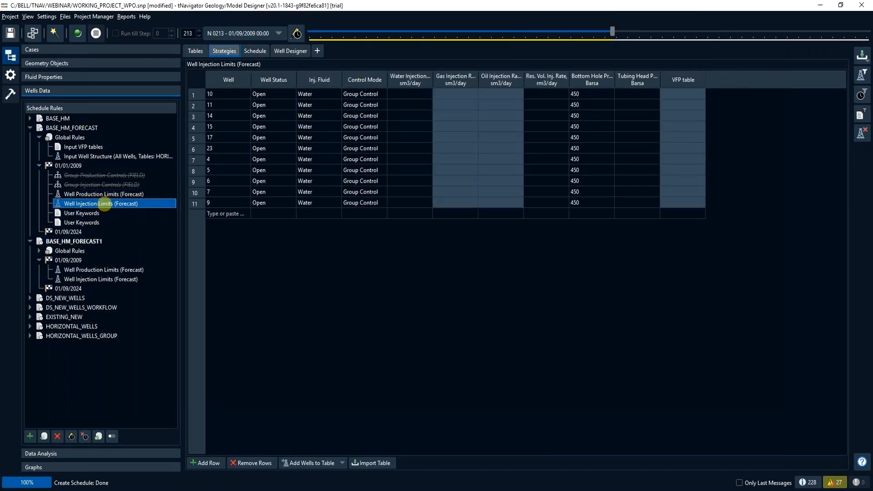
{"action": "left_click", "coordinate": [106, 212]}
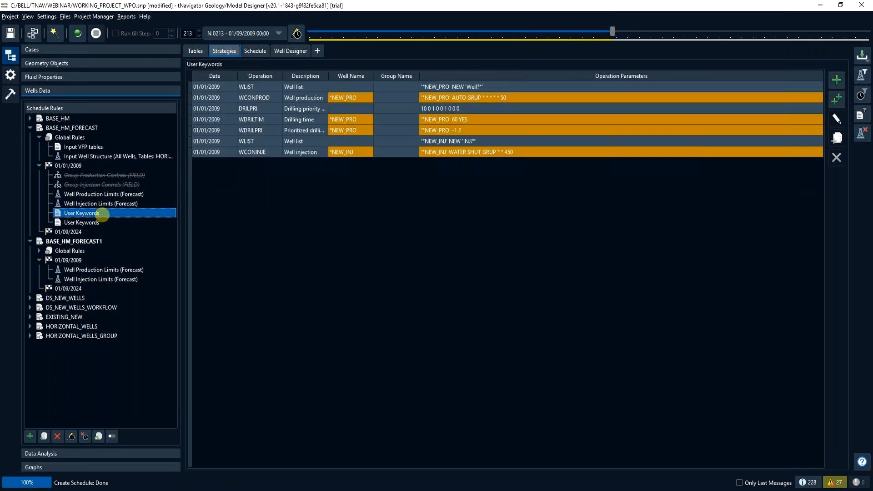
{"action": "left_click", "coordinate": [251, 152]}
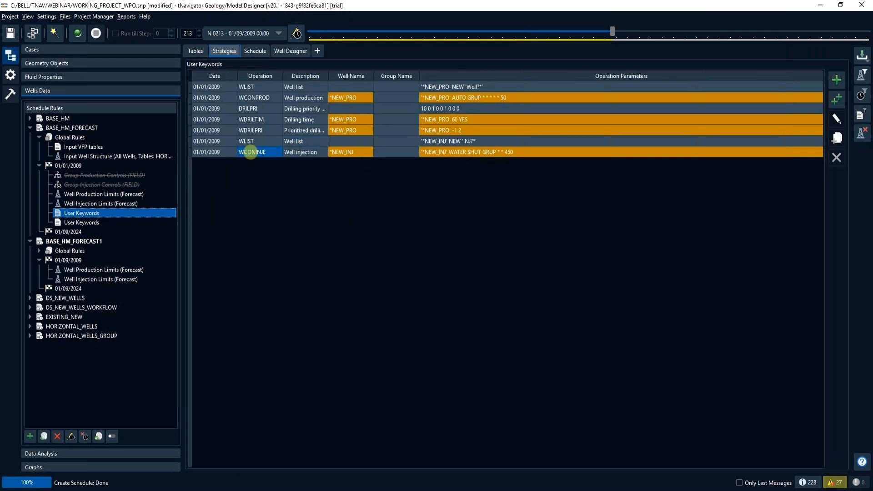
{"action": "left_click", "coordinate": [105, 222]}
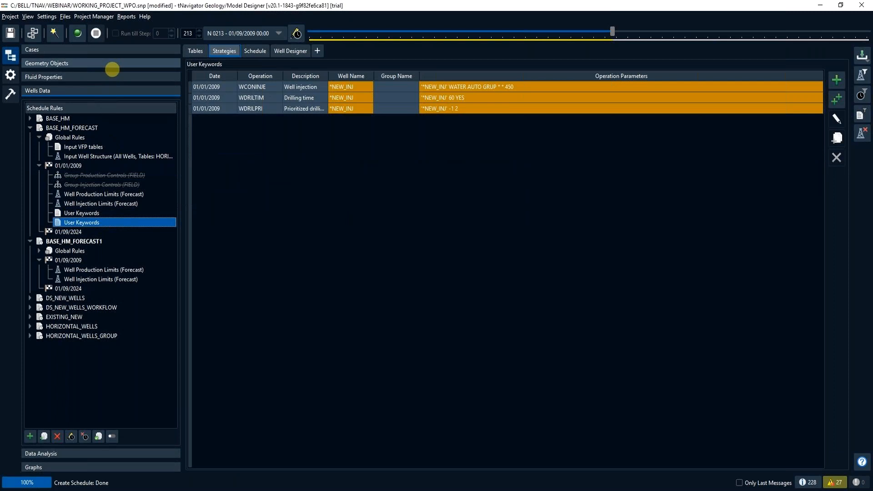
- Assign the BASE_HM_FORECAST strategy to the schedule of the BASE_HM_FORECAST case in place of BASE_HM_FORECAST1
{"action": "left_click", "coordinate": [114, 49]}
{"action": "left_click", "coordinate": [132, 85]}
{"action": "left_click", "coordinate": [105, 94]}
{"action": "left_click", "coordinate": [39, 94]}
{"action": "left_click", "coordinate": [66, 103]}
{"action": "left_click", "coordinate": [65, 94]}
{"action": "left_click", "coordinate": [229, 91]}
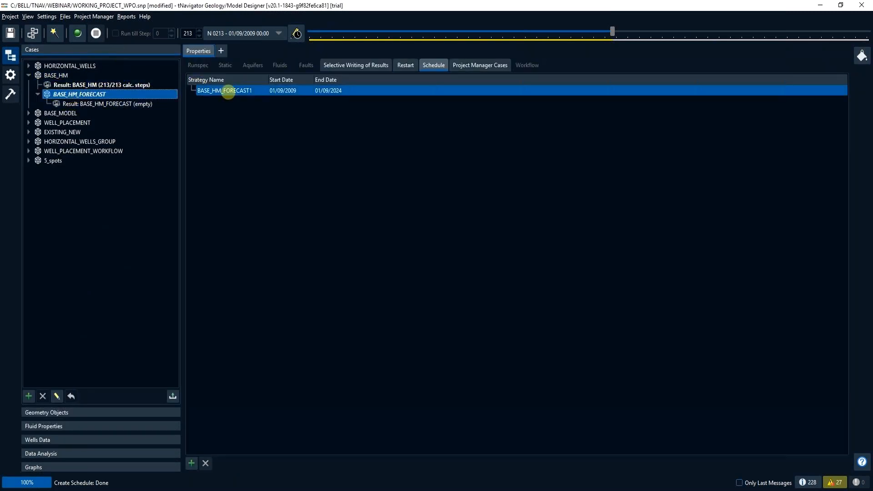
{"action": "left_click", "coordinate": [228, 92]}
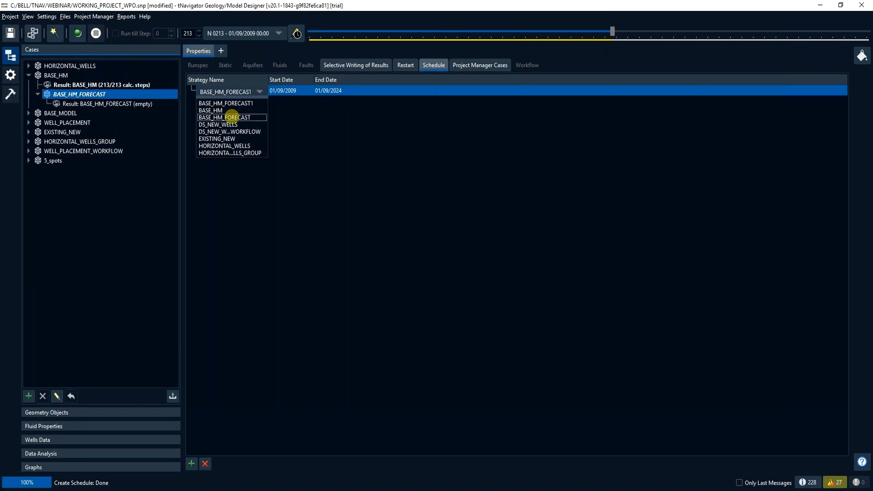
{"action": "left_click", "coordinate": [231, 115]}
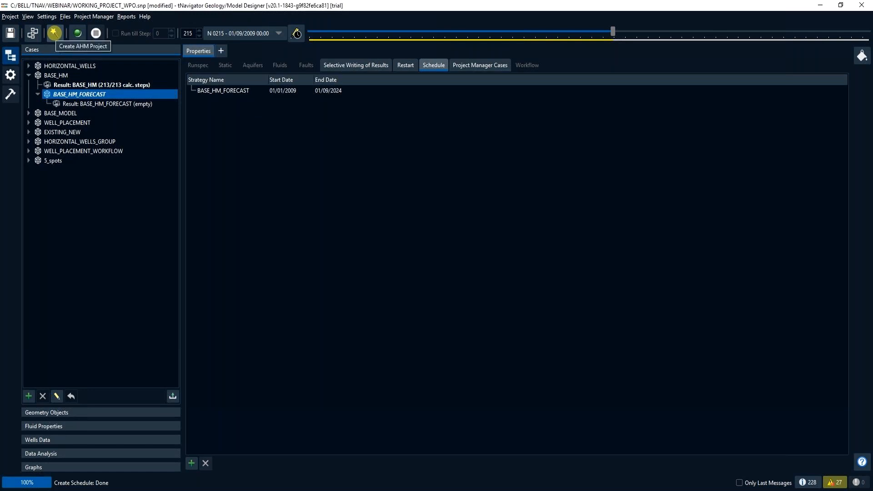
- Create AHM project BASE_HM_FORECAST_INFILLS from workflow NEW_INFILLS with the current dynamic model, and launch a Latin Hypercube experiment with 10 variants
{"action": "left_click", "coordinate": [54, 33]}
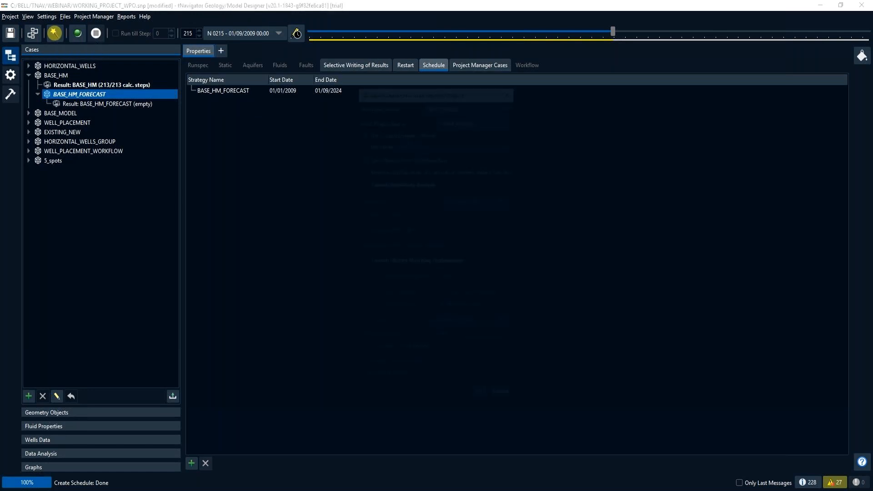
{"action": "left_click", "coordinate": [459, 130]}
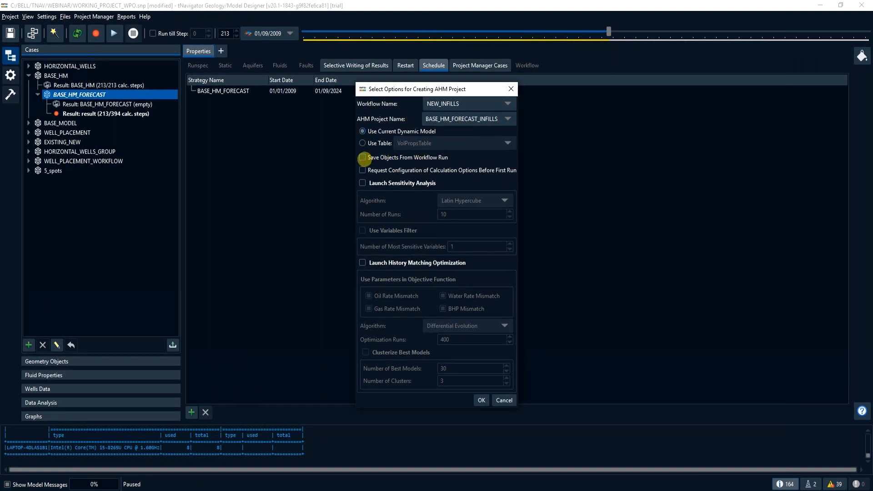
{"action": "left_click", "coordinate": [478, 400]}
{"action": "left_click", "coordinate": [511, 263]}
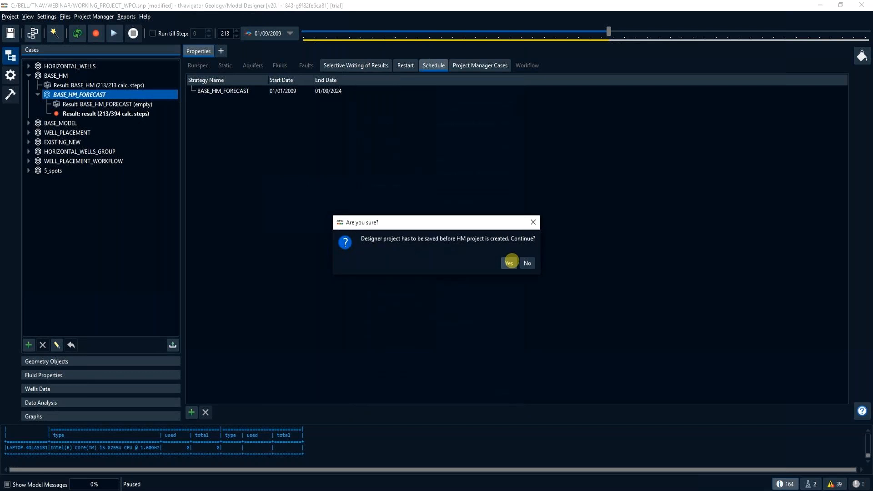
{"action": "left_click", "coordinate": [510, 263]}
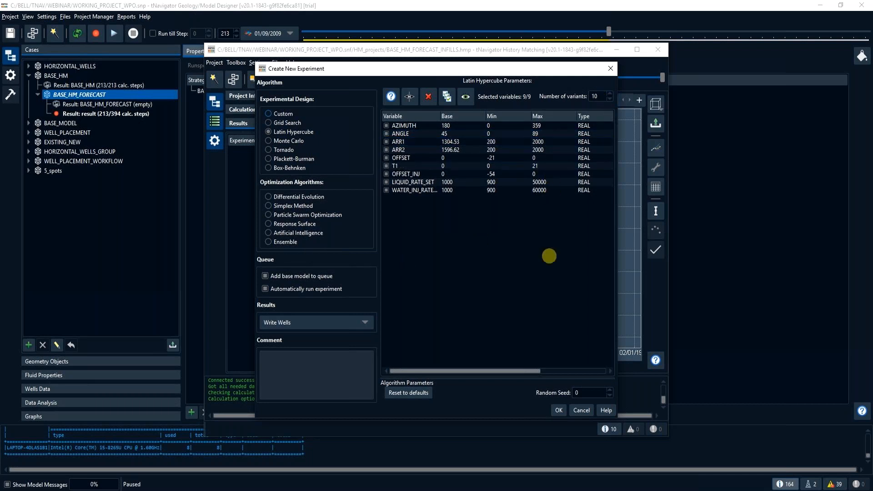
{"action": "left_click", "coordinate": [559, 410]}
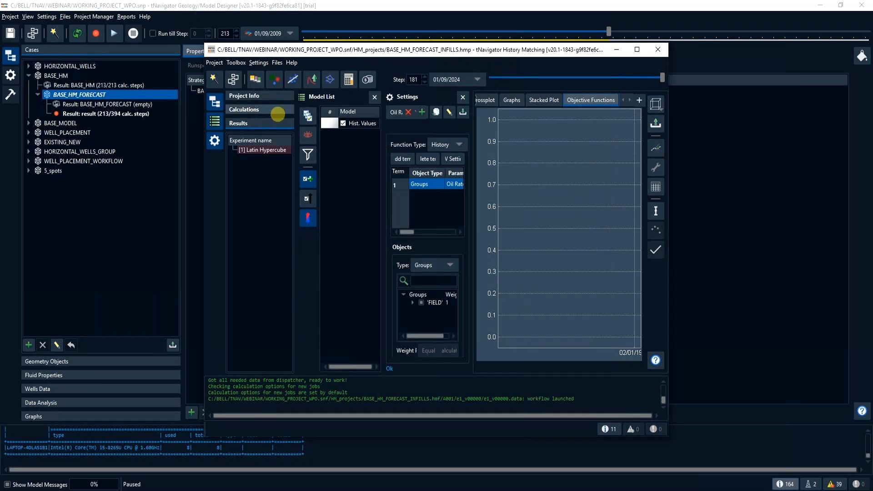
- Set the number of simultaneously calculated models to 2 for the Latin Hypercube calculations and maximise the project window
{"action": "left_click", "coordinate": [277, 112]}
{"action": "left_click", "coordinate": [373, 119]}
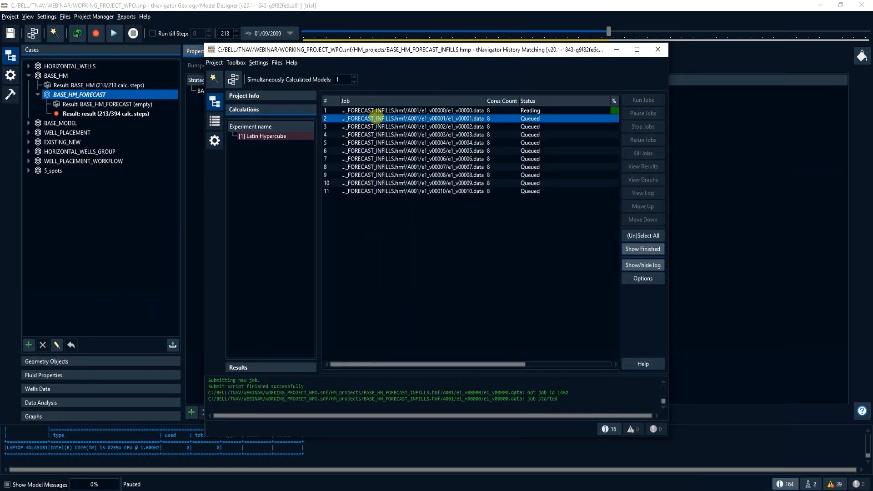
{"action": "left_click_drag", "start_coordinate": [343, 80], "coordinate": [331, 80]}
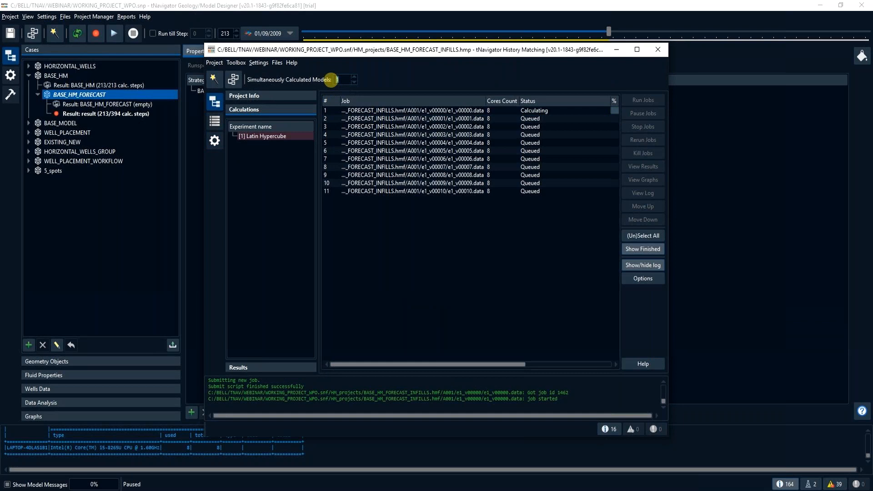
{"action": "type", "text": "2"}
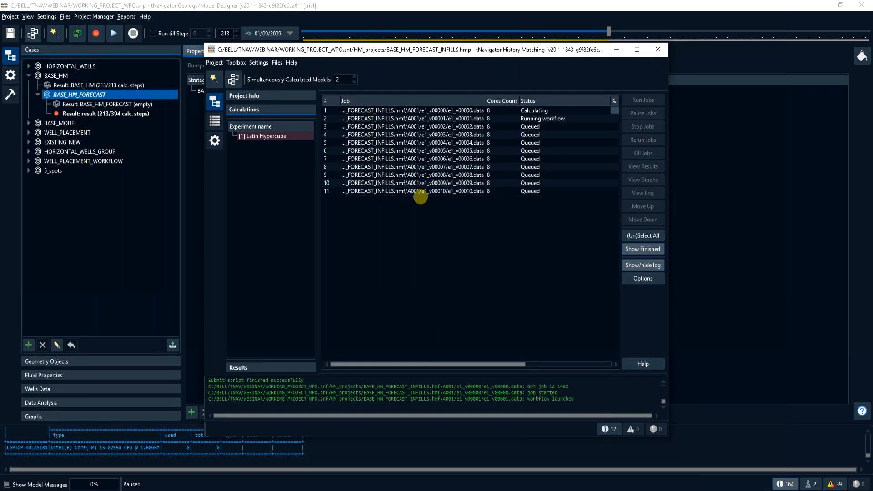
{"action": "left_click", "coordinate": [637, 49]}
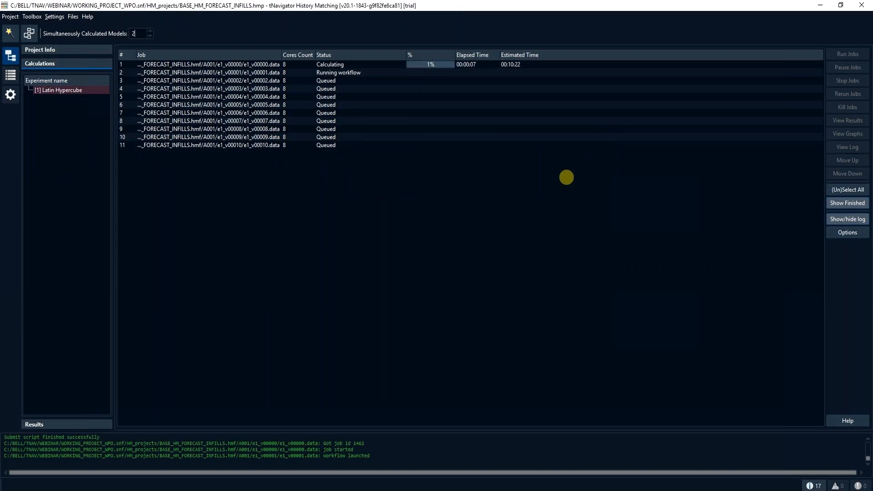
- View the results of the first job, e1_v00000, full screen and move the legend off the oil and water rate curves
{"action": "left_click", "coordinate": [351, 62]}
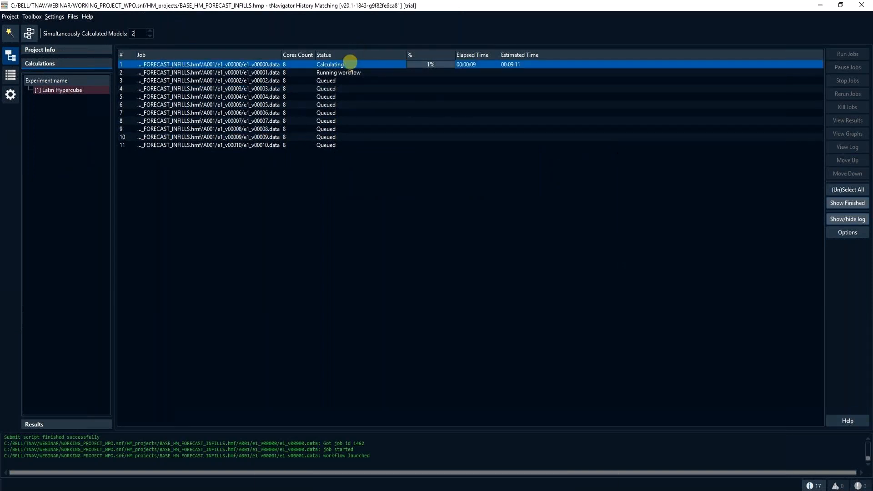
{"action": "right_click", "coordinate": [350, 63]}
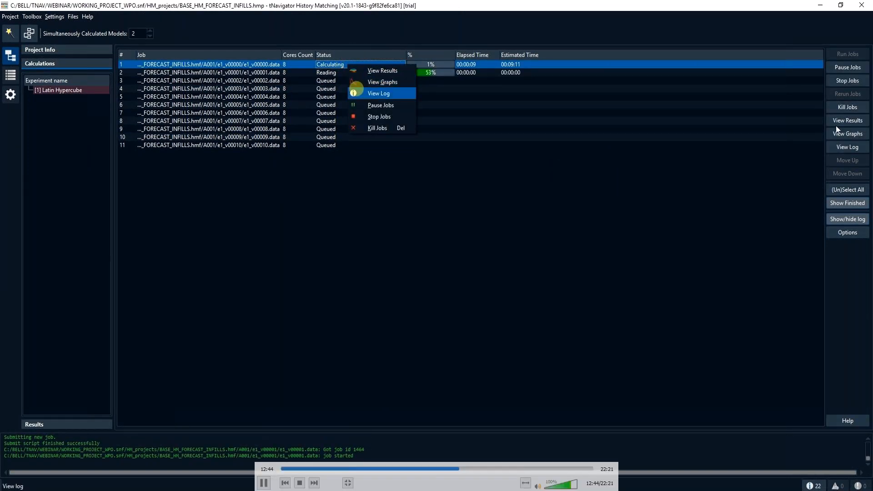
{"action": "left_click", "coordinate": [365, 71]}
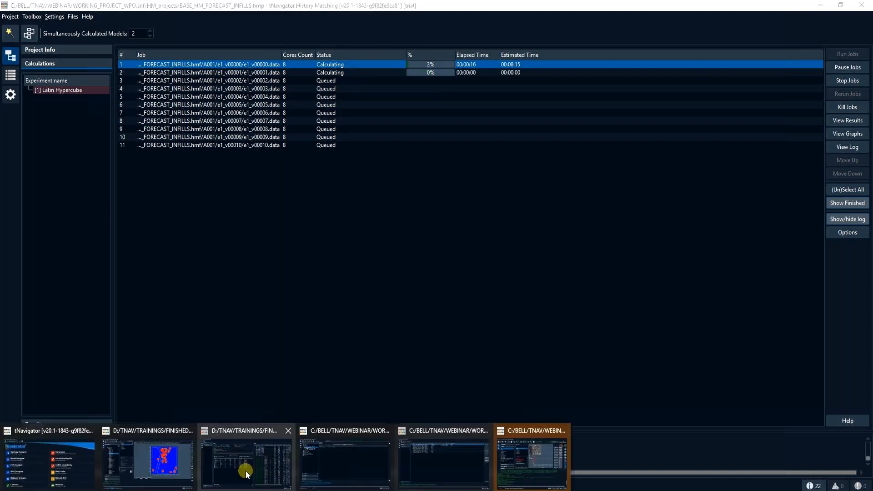
{"action": "left_click", "coordinate": [510, 465]}
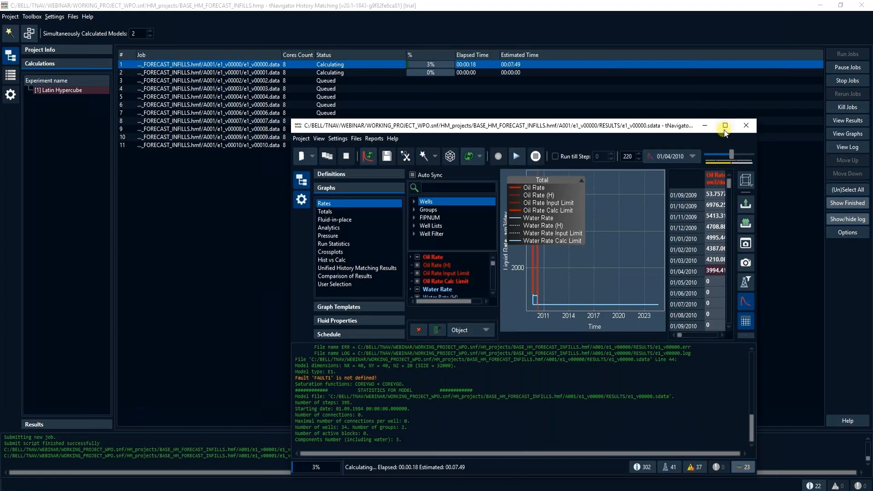
{"action": "left_click", "coordinate": [725, 126]}
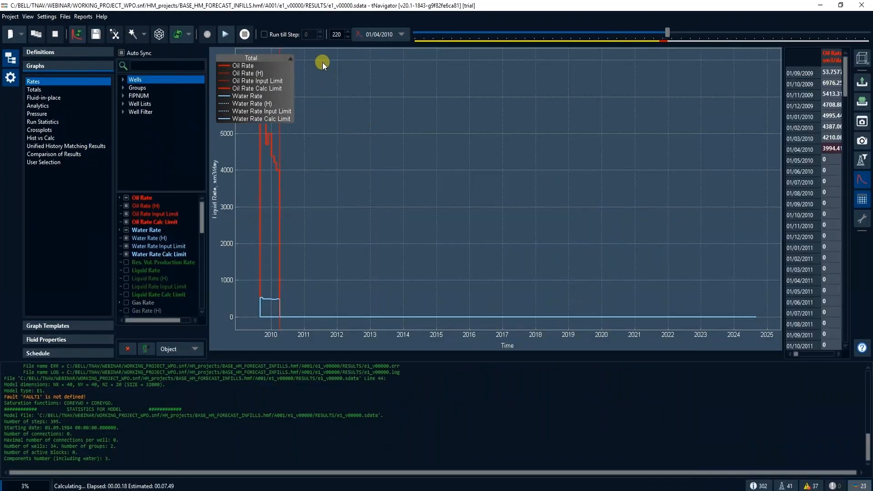
{"action": "left_click_drag", "start_coordinate": [282, 55], "coordinate": [420, 64]}
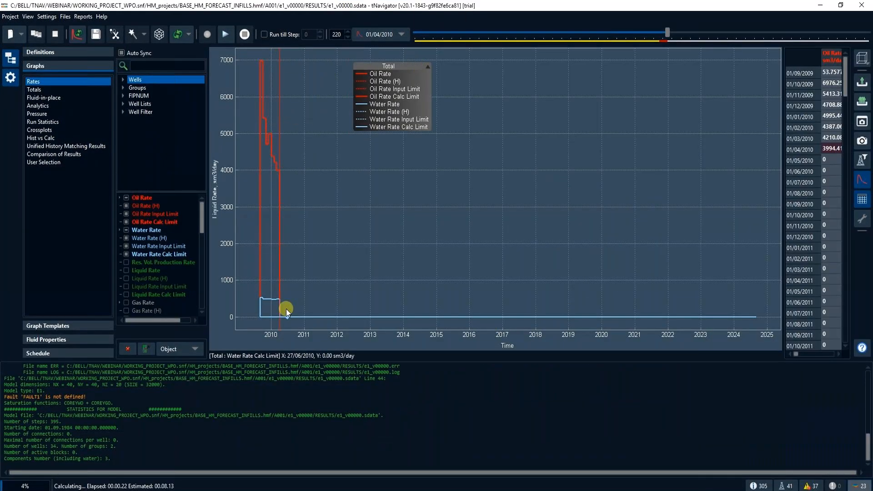
- Plot only the Number of Open Producers and Number of Open Injectors analytics, and close the model results
{"action": "left_click", "coordinate": [69, 104]}
{"action": "left_click", "coordinate": [132, 350]}
{"action": "left_click", "coordinate": [127, 255]}
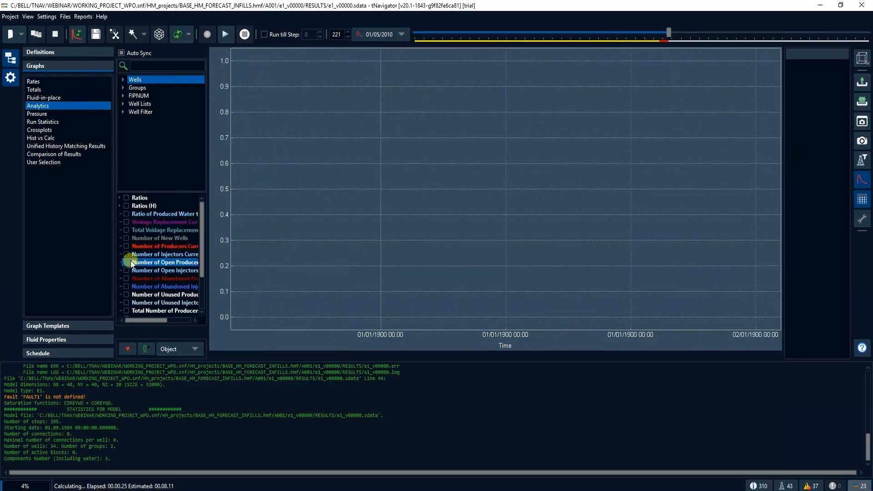
{"action": "left_click", "coordinate": [128, 260]}
{"action": "left_click", "coordinate": [126, 267], "text": "ctrl"}
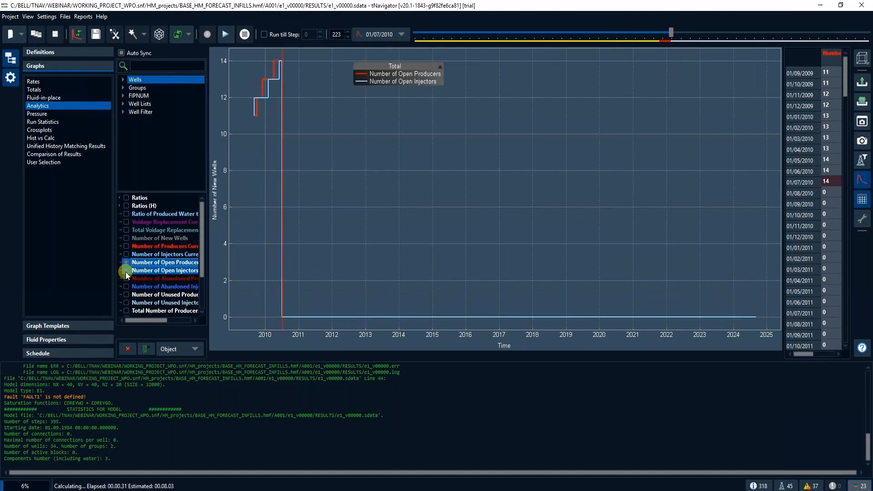
{"action": "left_click", "coordinate": [125, 272], "text": "ctrl"}
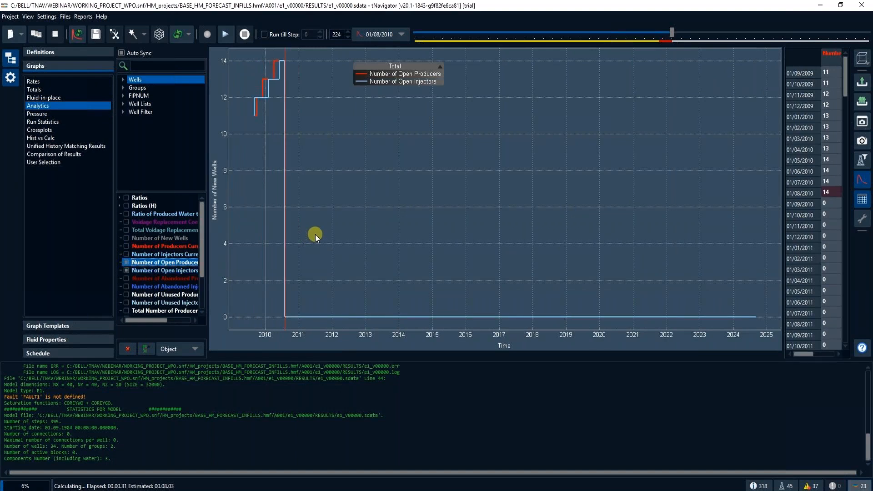
{"action": "left_click", "coordinate": [861, 9]}
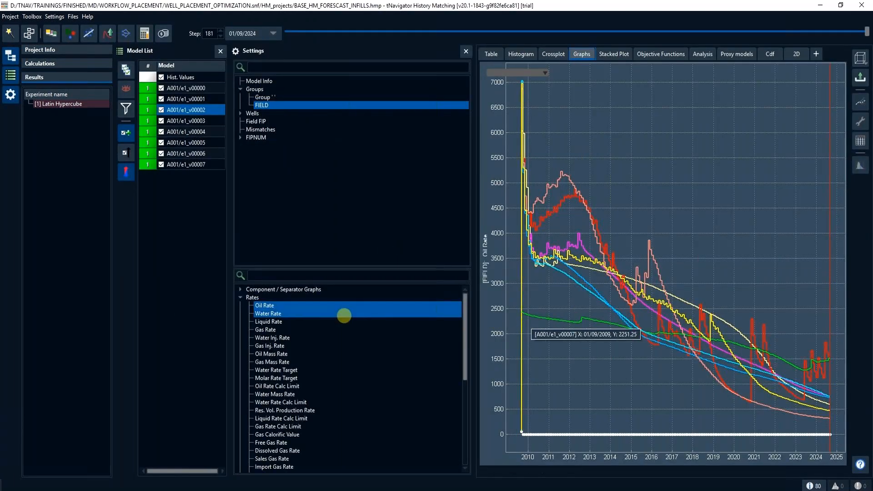
- Compare the variants' FIELD Liquid Rate, Oil Total and Water Total graphs, and inspect the variable values in the finished experiment's table
{"action": "left_click", "coordinate": [323, 313]}
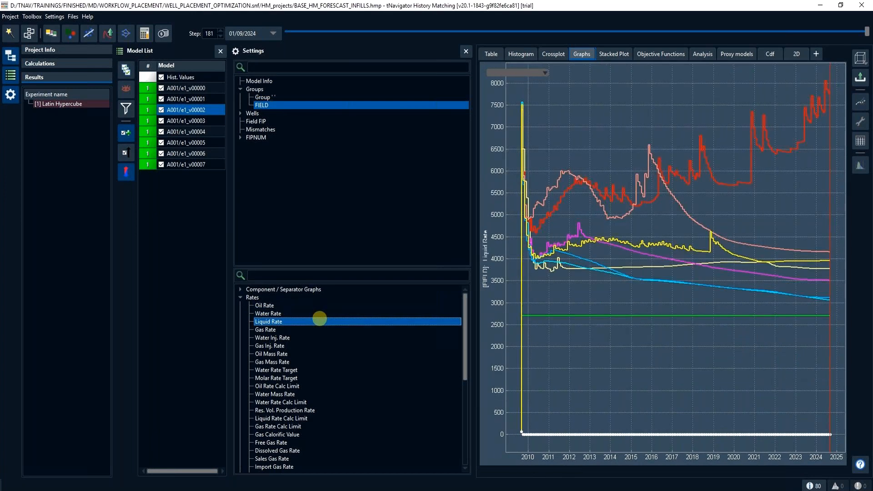
{"action": "left_click", "coordinate": [241, 298]}
{"action": "left_click", "coordinate": [242, 304]}
{"action": "left_click", "coordinate": [265, 313]}
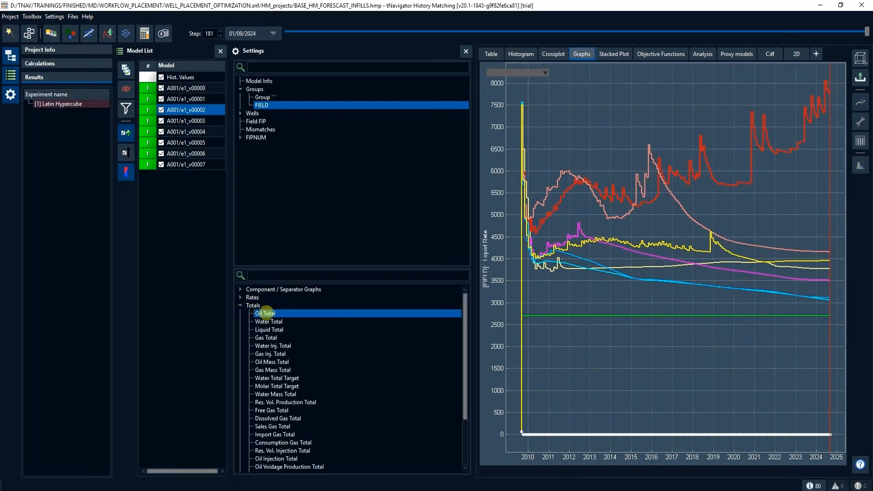
{"action": "left_click", "coordinate": [270, 321]}
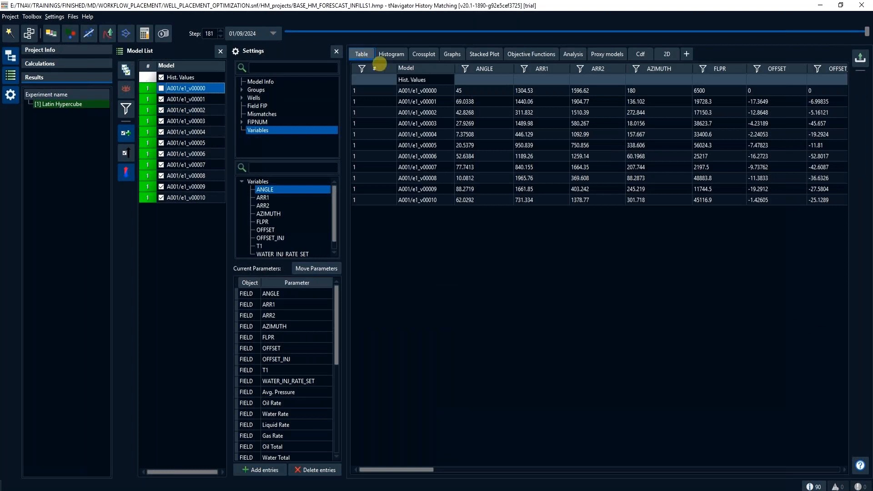
{"action": "left_click", "coordinate": [717, 104]}
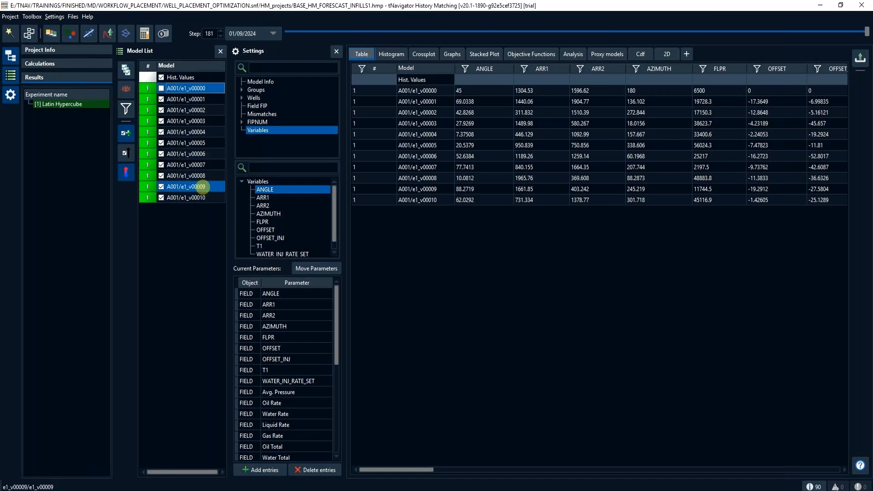
- Review the variable values in the variant info of e1_v00009 and close it without changes
{"action": "left_click", "coordinate": [203, 186]}
{"action": "right_click", "coordinate": [202, 187]}
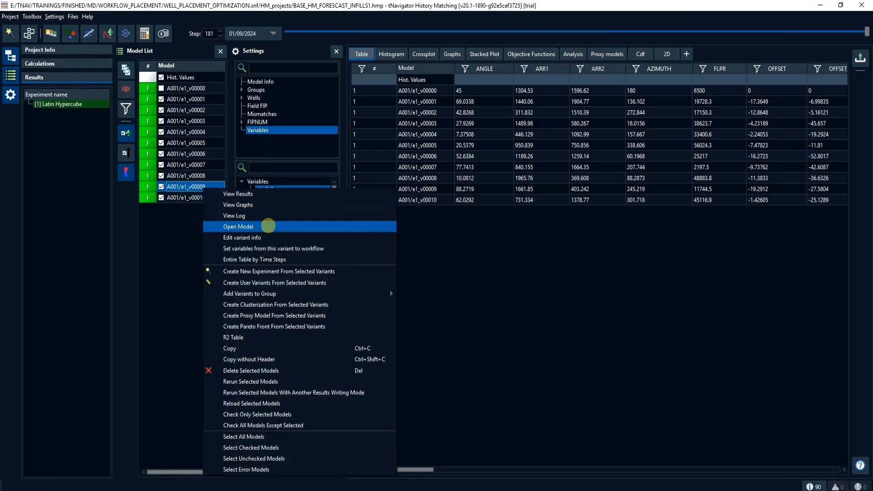
{"action": "left_click", "coordinate": [268, 235]}
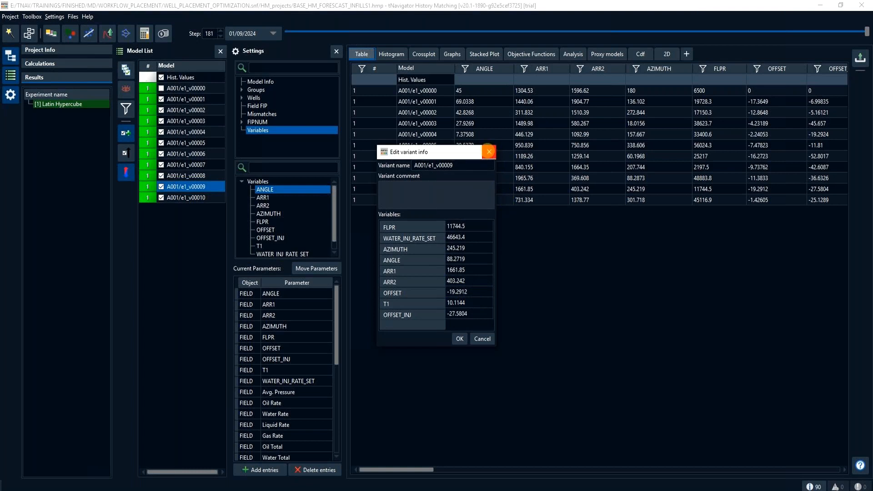
{"action": "left_click", "coordinate": [489, 151]}
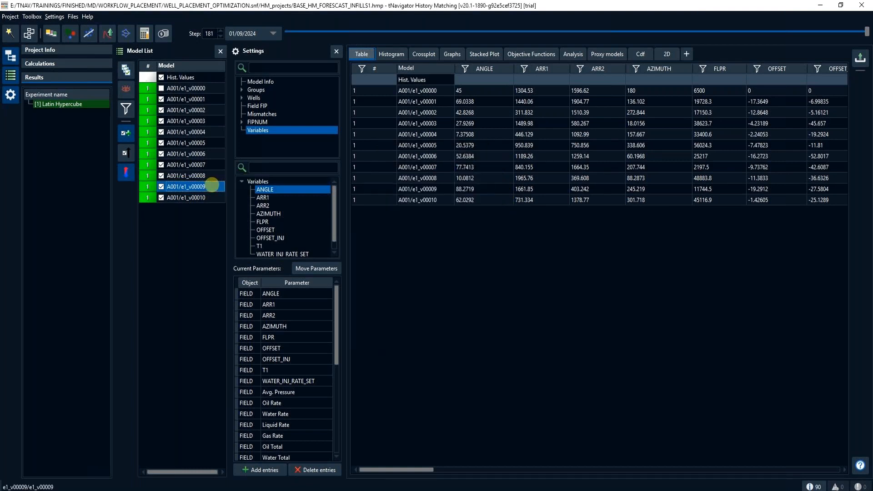
- Open the model of variant e1_v00009 and bring its window to the front
{"action": "right_click", "coordinate": [212, 185]}
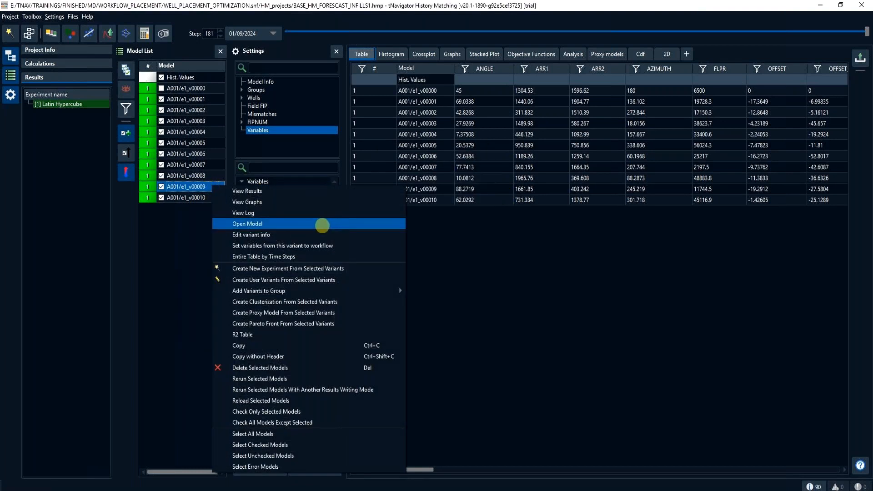
{"action": "left_click", "coordinate": [322, 225]}
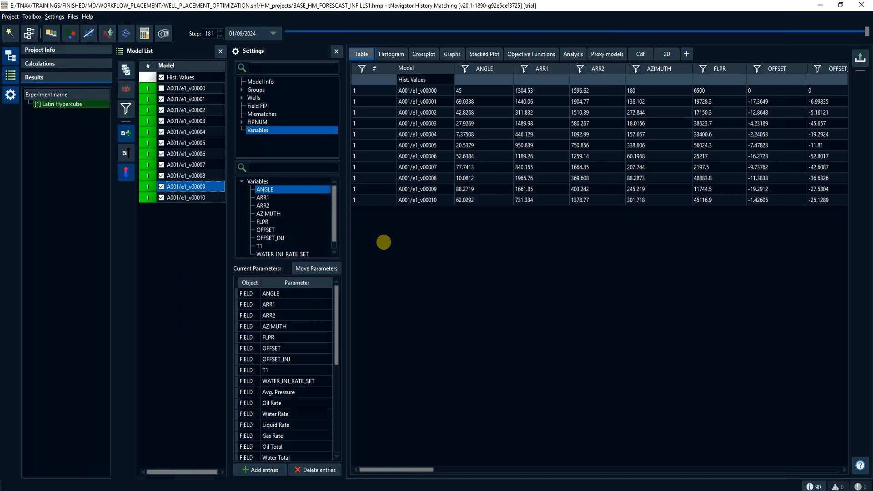
{"action": "left_click", "coordinate": [221, 488]}
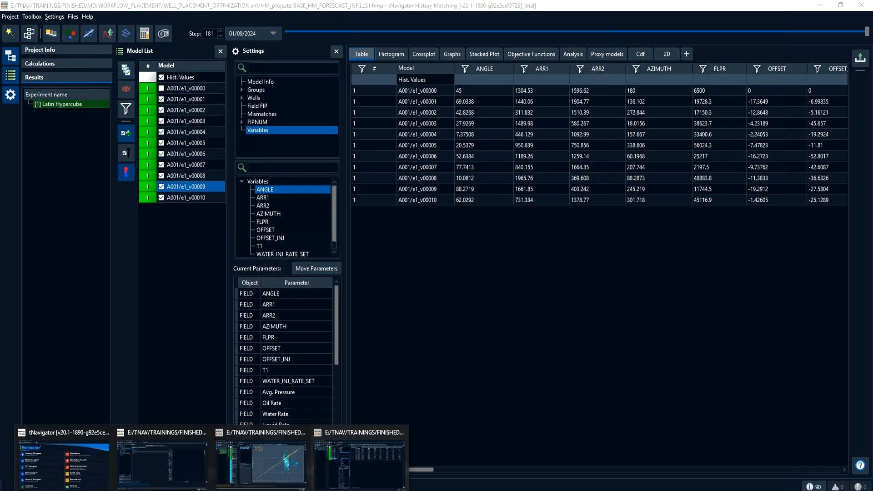
{"action": "left_click", "coordinate": [435, 463]}
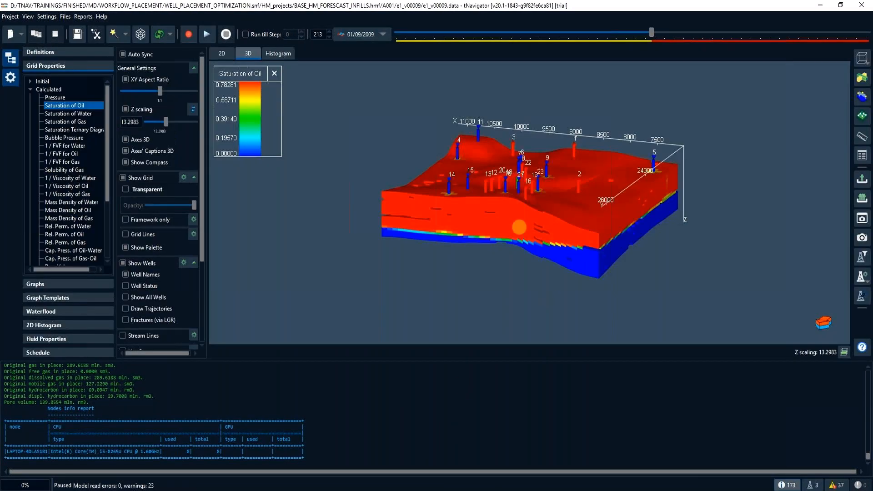
- Advance the 3D Saturation of Oil view to 01/10/2010 and examine where the infill wells are placed
{"action": "mouse_move", "coordinate": [520, 226]}
{"action": "left_mouse_down"}
{"action": "mouse_move", "coordinate": [518, 263]}
{"action": "mouse_move", "coordinate": [563, 259]}
{"action": "mouse_move", "coordinate": [523, 287]}
{"action": "mouse_move", "coordinate": [538, 241]}
{"action": "mouse_move", "coordinate": [594, 226]}
{"action": "left_mouse_up"}
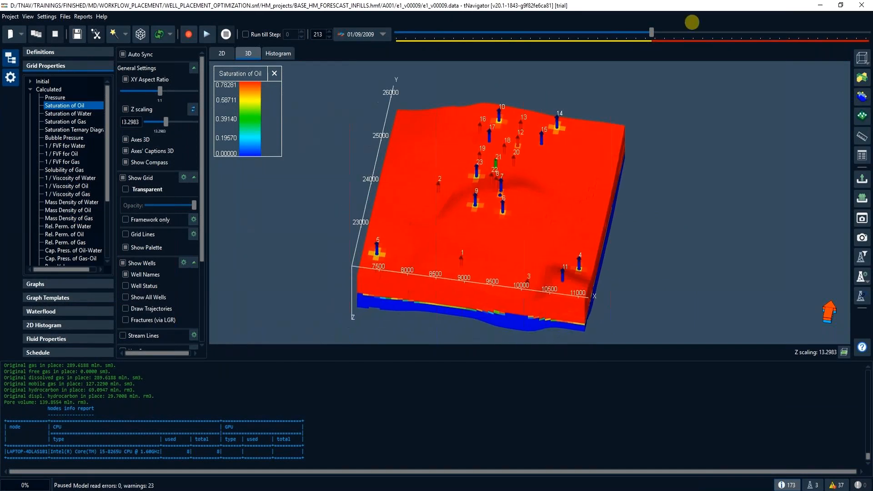
{"action": "left_click_drag", "start_coordinate": [652, 30], "coordinate": [654, 33]}
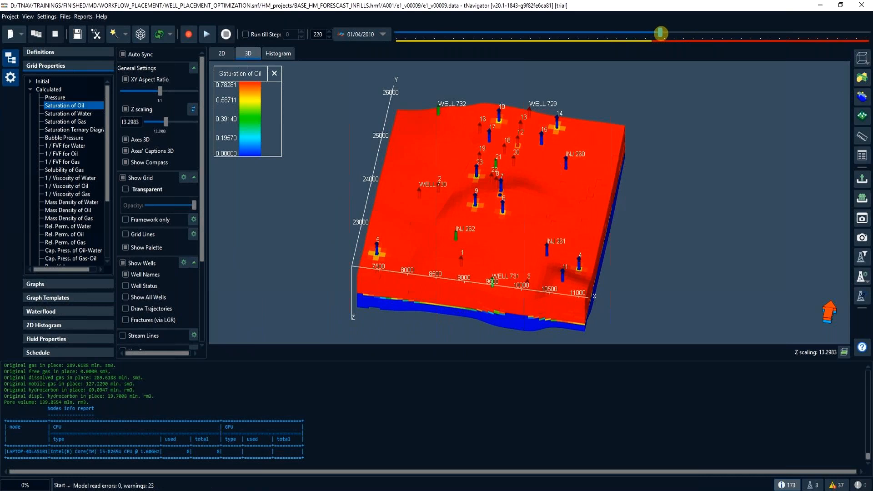
{"action": "left_click_drag", "start_coordinate": [660, 32], "coordinate": [666, 35]}
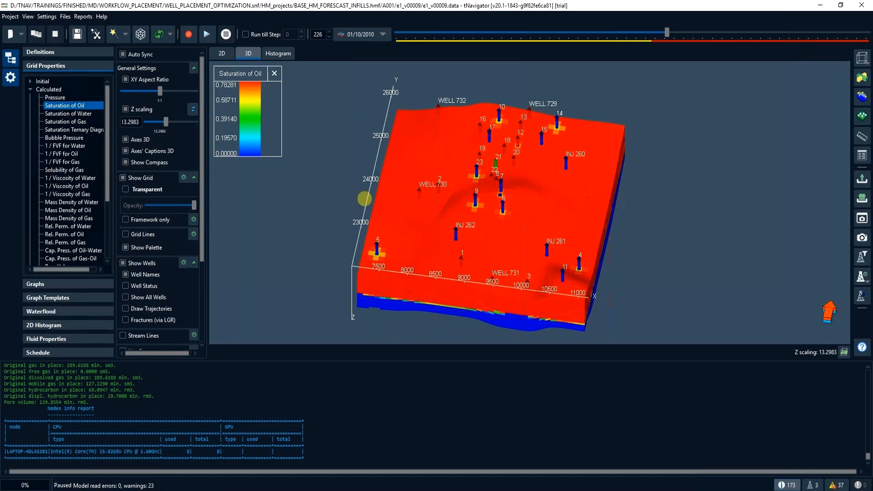
- Hide the grid, draw the well trajectories and reduce the Z scaling to about 4.47 to inspect the infill wells in 3D
{"action": "left_click", "coordinate": [123, 178]}
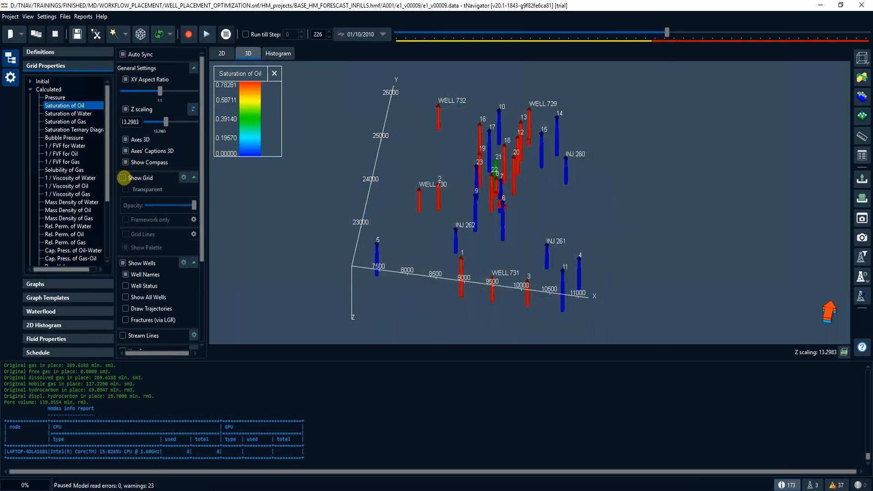
{"action": "left_click", "coordinate": [124, 308]}
{"action": "left_click_drag", "start_coordinate": [165, 121], "coordinate": [156, 121]}
{"action": "scroll", "coordinate": [519, 252], "scroll_direction": "up", "scroll_amount": 6}
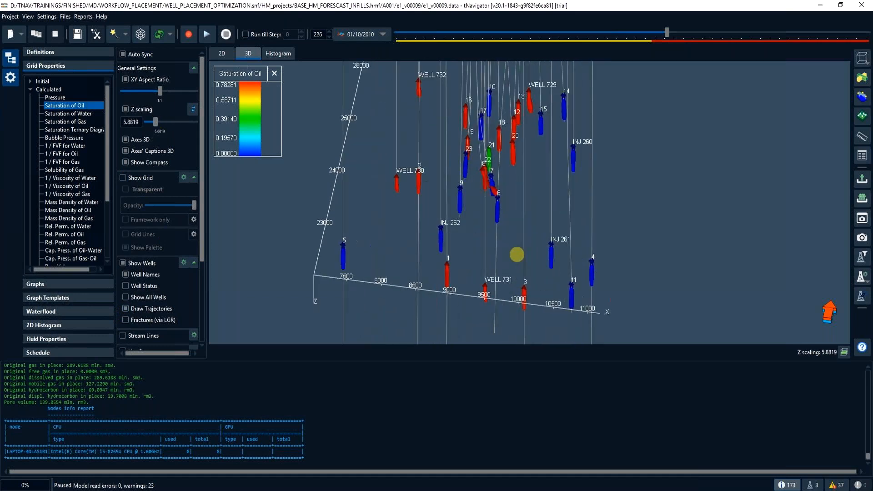
{"action": "left_click_drag", "start_coordinate": [522, 231], "coordinate": [569, 215]}
{"action": "left_click_drag", "start_coordinate": [158, 121], "coordinate": [149, 121]}
{"action": "left_click_drag", "start_coordinate": [360, 250], "coordinate": [389, 221]}
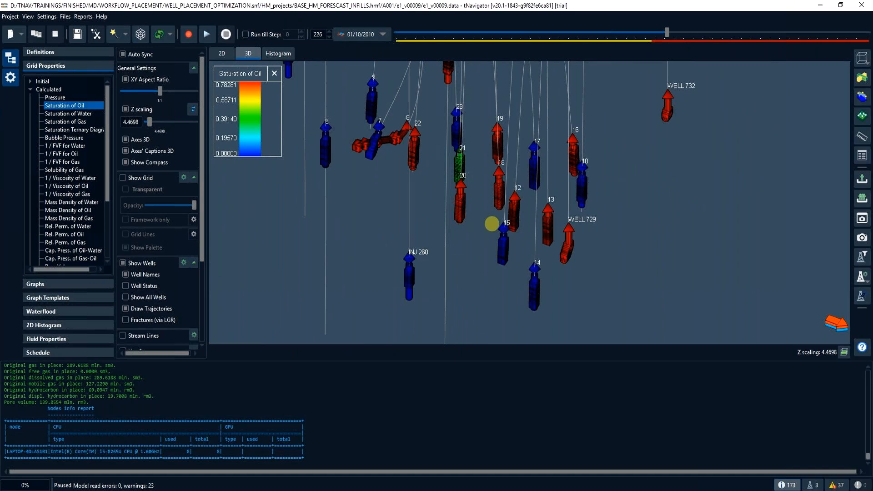
{"action": "scroll", "coordinate": [410, 220], "scroll_direction": "down", "scroll_amount": 2}
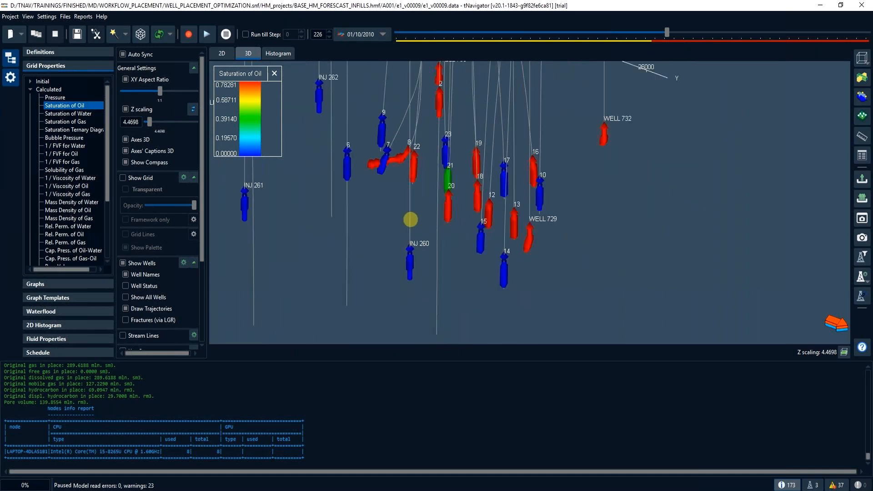
{"action": "scroll", "coordinate": [409, 219], "scroll_direction": "down", "scroll_amount": 2}
{"action": "left_click_drag", "start_coordinate": [383, 214], "coordinate": [520, 222]}
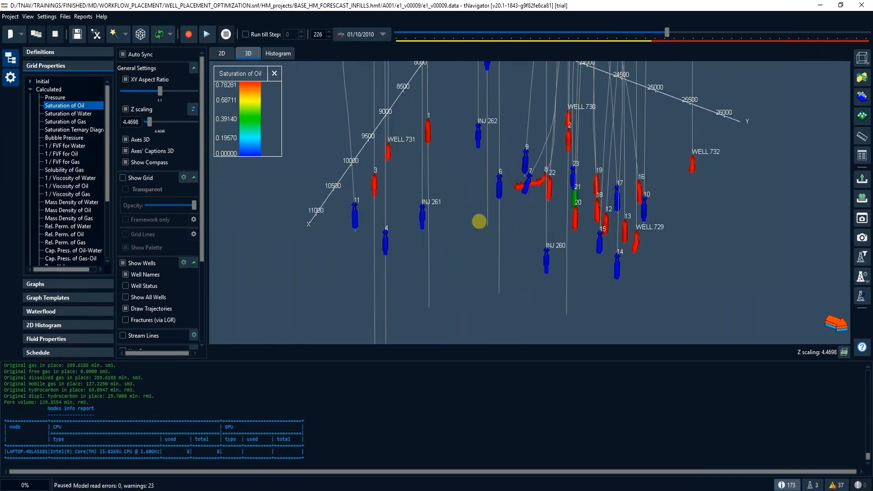
- Show the grid again, stop drawing the well trajectories and orient the 3D view to look from above
{"action": "left_click", "coordinate": [123, 177]}
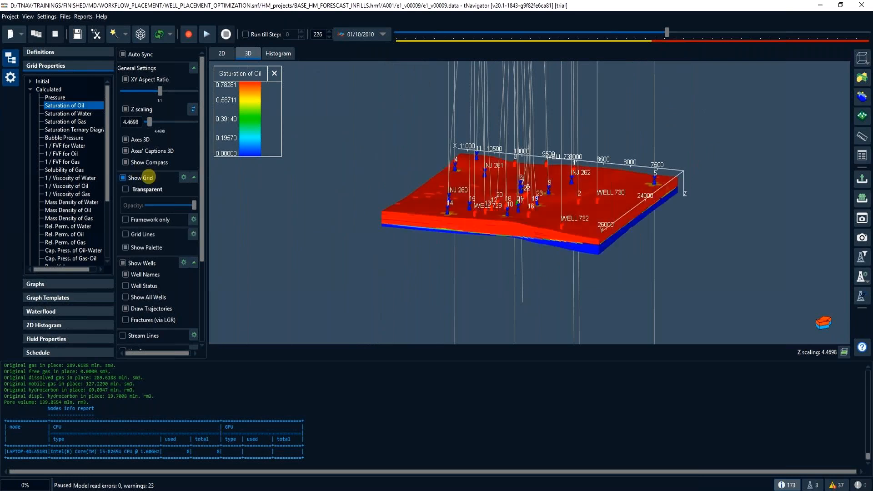
{"action": "left_click_drag", "start_coordinate": [623, 215], "coordinate": [620, 225]}
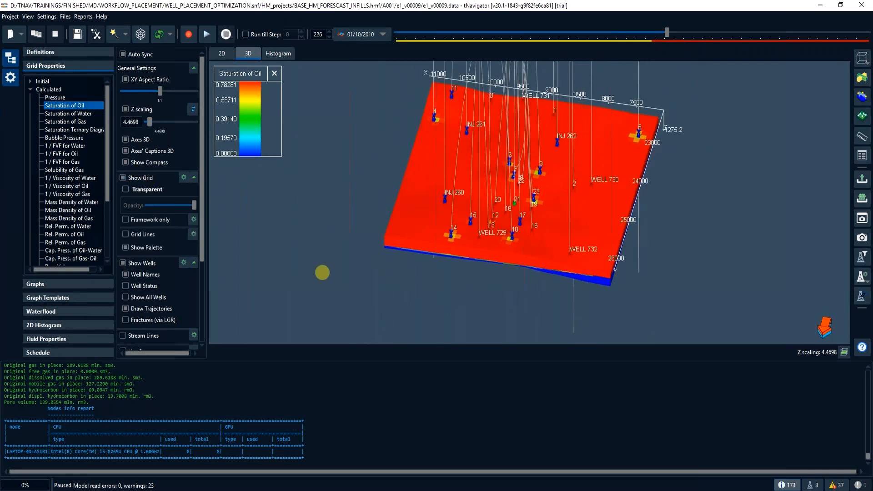
{"action": "left_click", "coordinate": [163, 307]}
{"action": "mouse_move", "coordinate": [473, 203]}
{"action": "left_mouse_down"}
{"action": "mouse_move", "coordinate": [503, 198]}
{"action": "mouse_move", "coordinate": [561, 228]}
{"action": "mouse_move", "coordinate": [629, 216]}
{"action": "mouse_move", "coordinate": [628, 224]}
{"action": "mouse_move", "coordinate": [591, 203]}
{"action": "left_mouse_up"}
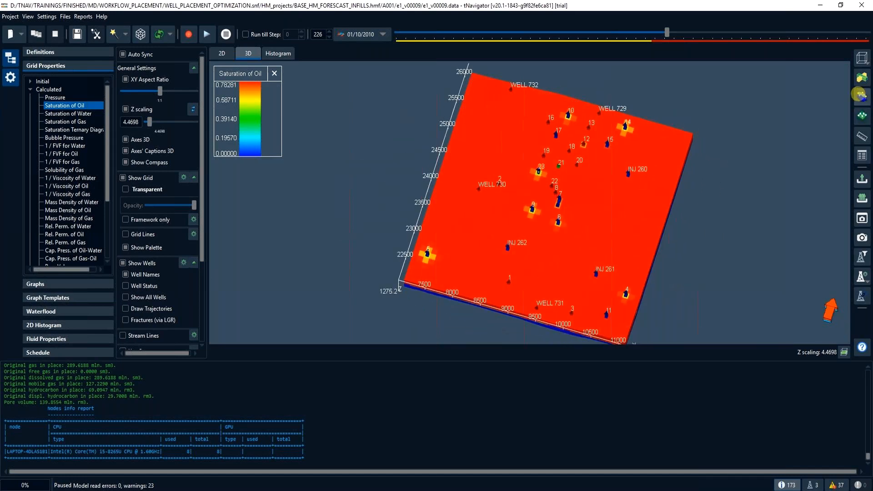
- Place vertical Cross-Section 1 through INJ 261 and INJ 262, from about X 10583, Y 23201 to X 8089, Y 23194
{"action": "left_click", "coordinate": [861, 95]}
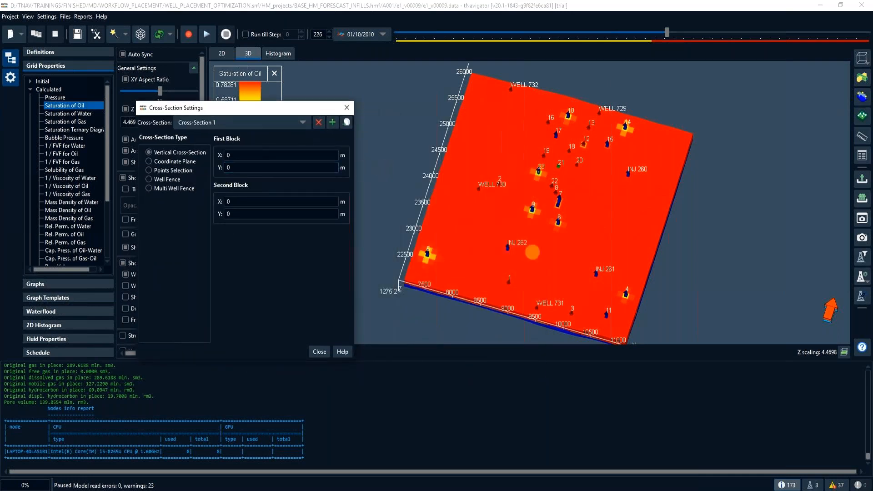
{"action": "mouse_move", "coordinate": [614, 278]}
{"action": "left_mouse_down"}
{"action": "mouse_move", "coordinate": [535, 274]}
{"action": "mouse_move", "coordinate": [476, 232]}
{"action": "left_mouse_up"}
{"action": "left_click_drag", "start_coordinate": [544, 254], "coordinate": [542, 257]}
{"action": "left_click_drag", "start_coordinate": [613, 277], "coordinate": [614, 274]}
{"action": "left_click_drag", "start_coordinate": [473, 233], "coordinate": [476, 236]}
{"action": "left_click", "coordinate": [345, 106]}
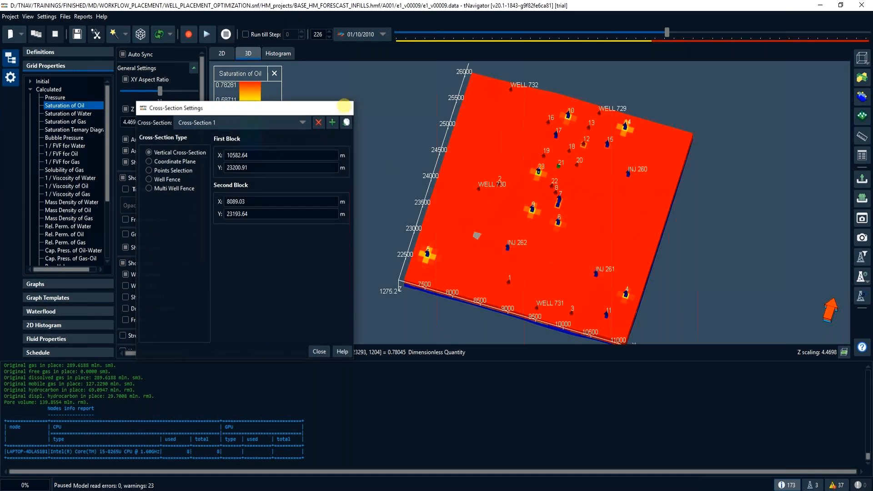
- Display the oil saturation in 2D along Cross-Section 1 and go back to 01/01/2010 to check the injectors' perforations
{"action": "left_click", "coordinate": [221, 53]}
{"action": "left_click", "coordinate": [160, 173]}
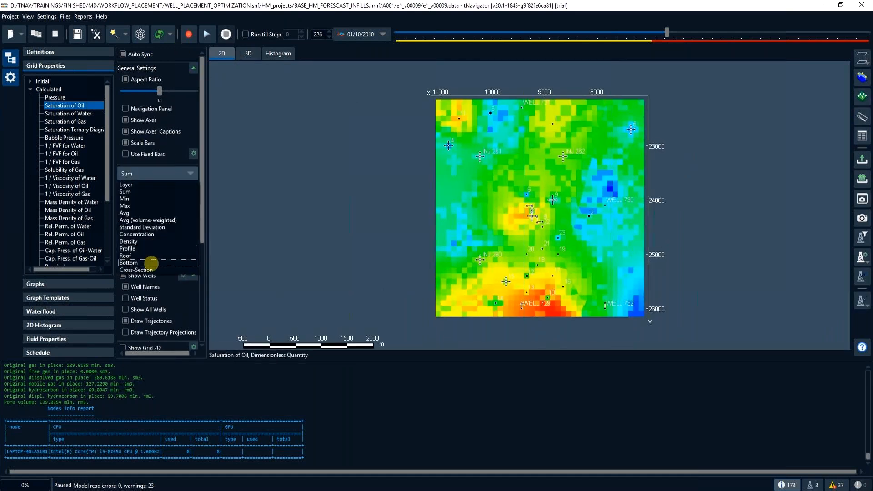
{"action": "left_click", "coordinate": [150, 270]}
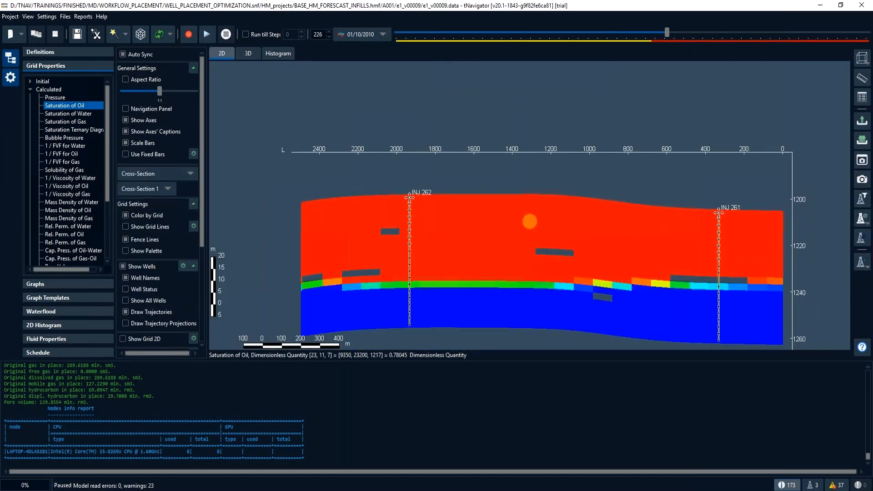
{"action": "left_click_drag", "start_coordinate": [530, 221], "coordinate": [488, 184]}
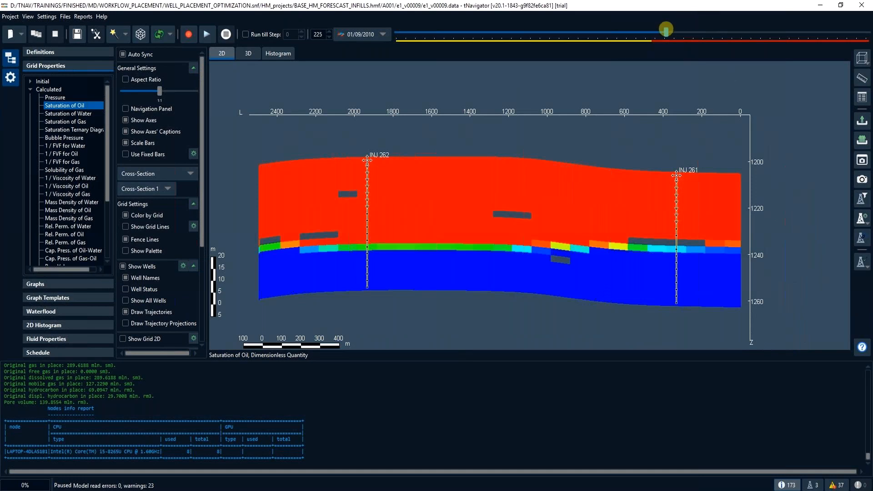
{"action": "left_click_drag", "start_coordinate": [664, 29], "coordinate": [656, 31]}
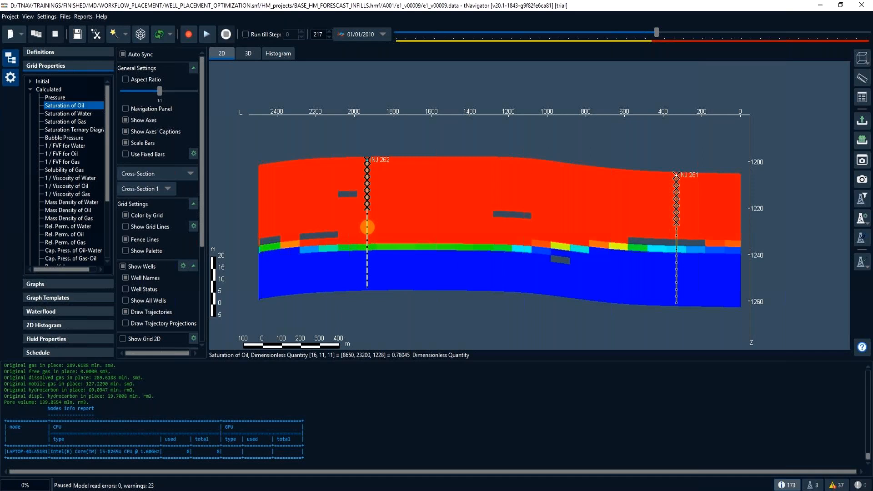
- Move Cross-Section 1 to pass through WELL 732 and WELL 730, from about X 7859, Y 26082 to X 7835, Y 23325
{"action": "left_click", "coordinate": [249, 53]}
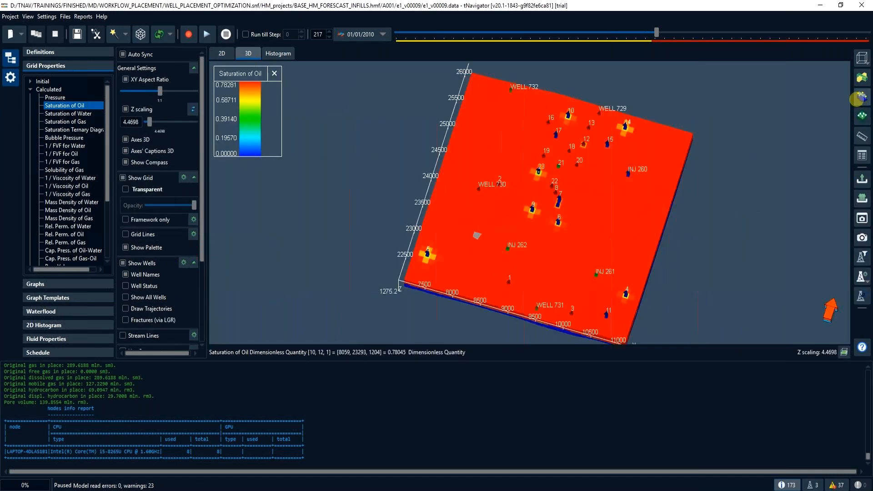
{"action": "left_click", "coordinate": [857, 99]}
{"action": "left_click_drag", "start_coordinate": [490, 120], "coordinate": [327, 111]}
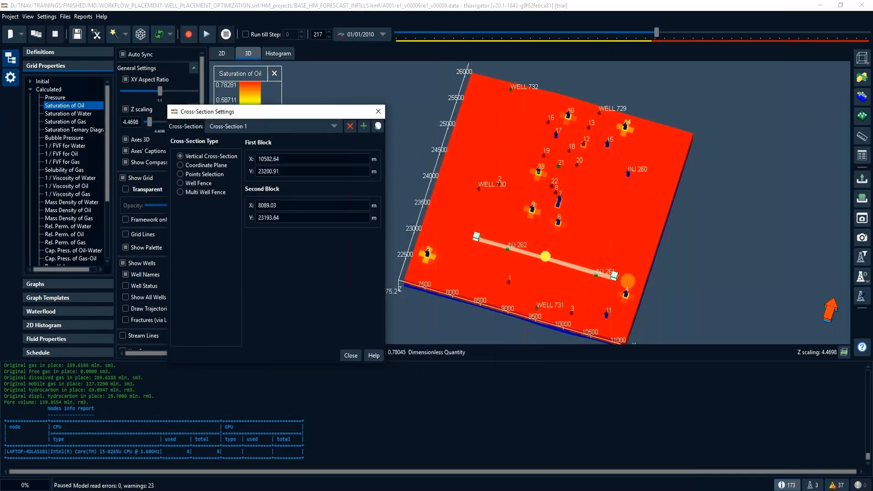
{"action": "left_click_drag", "start_coordinate": [614, 275], "coordinate": [513, 81]}
{"action": "left_click_drag", "start_coordinate": [476, 235], "coordinate": [464, 225]}
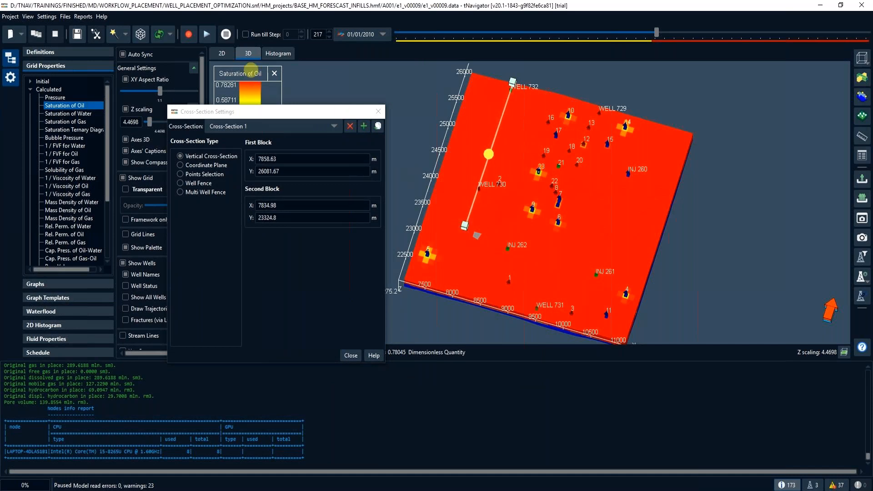
{"action": "left_click", "coordinate": [377, 112]}
- Examine the perforations of WELL 730 and WELL 732 in the 2D cross-section at 01/01/2010
{"action": "left_click", "coordinate": [222, 54]}
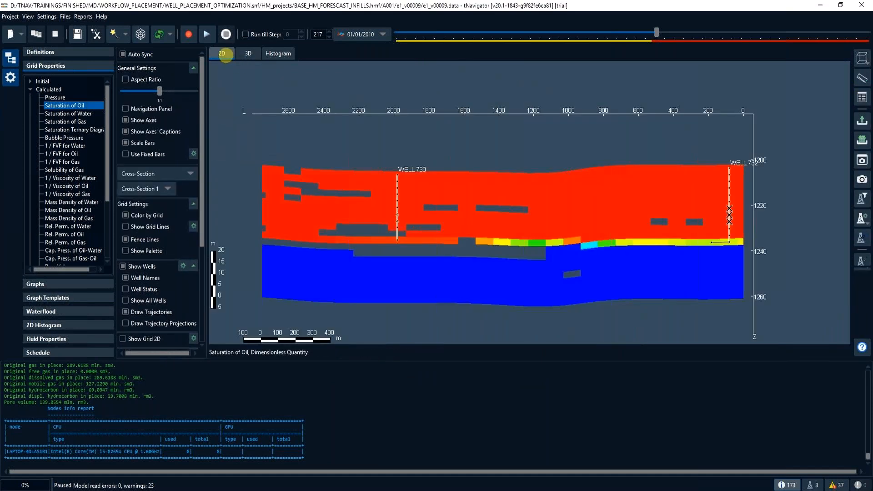
{"action": "left_click", "coordinate": [656, 31]}
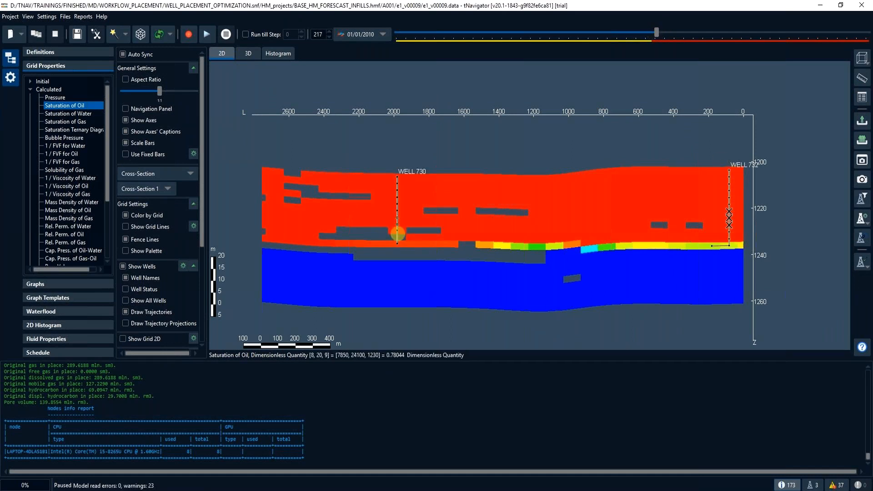
{"action": "mouse_move", "coordinate": [657, 31]}
{"action": "left_mouse_down"}
{"action": "mouse_move", "coordinate": [666, 31]}
{"action": "mouse_move", "coordinate": [657, 31]}
{"action": "left_mouse_up"}
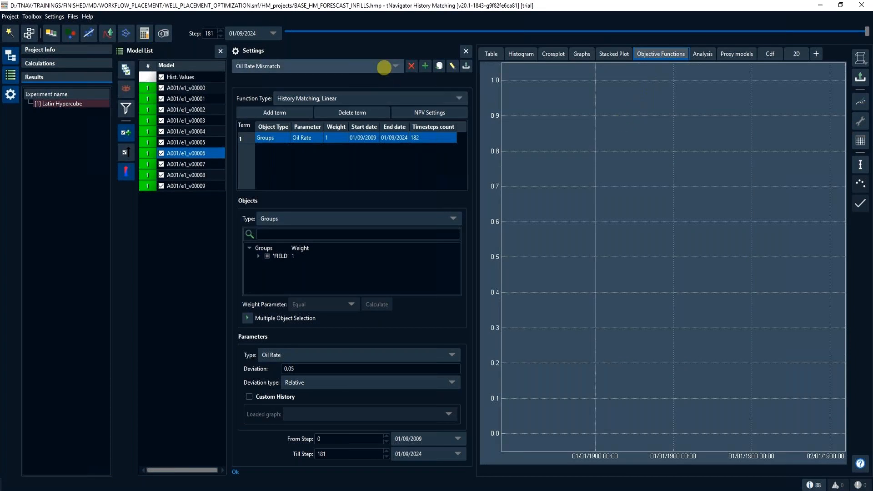
- Create an objective function named CumOilCumWater and set its function type to Forecast Optimization
{"action": "left_click", "coordinate": [384, 67]}
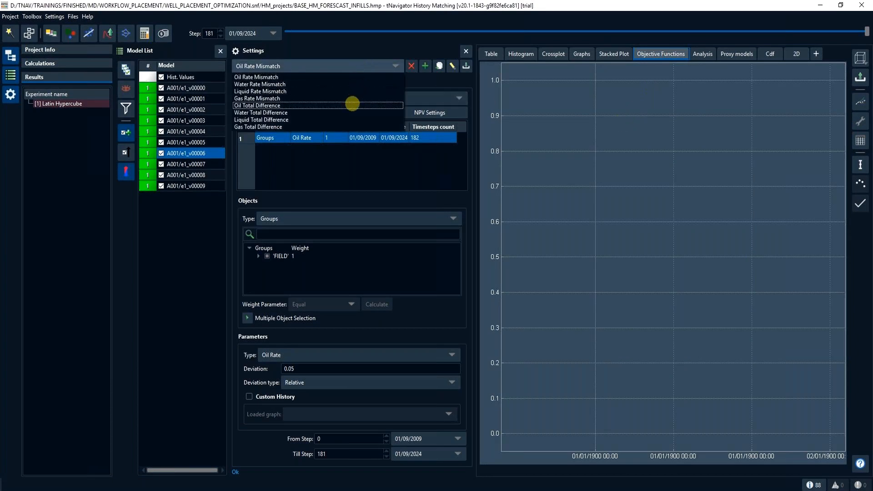
{"action": "left_click", "coordinate": [424, 66]}
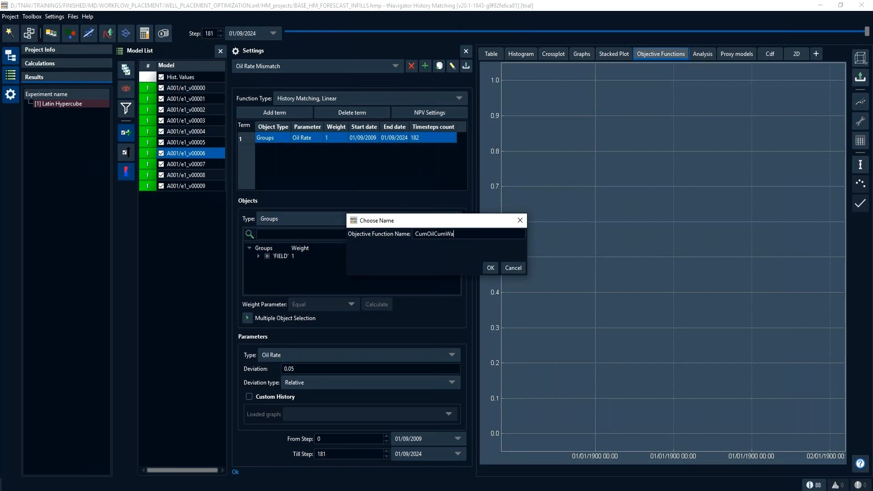
{"action": "key", "text": "Return"}
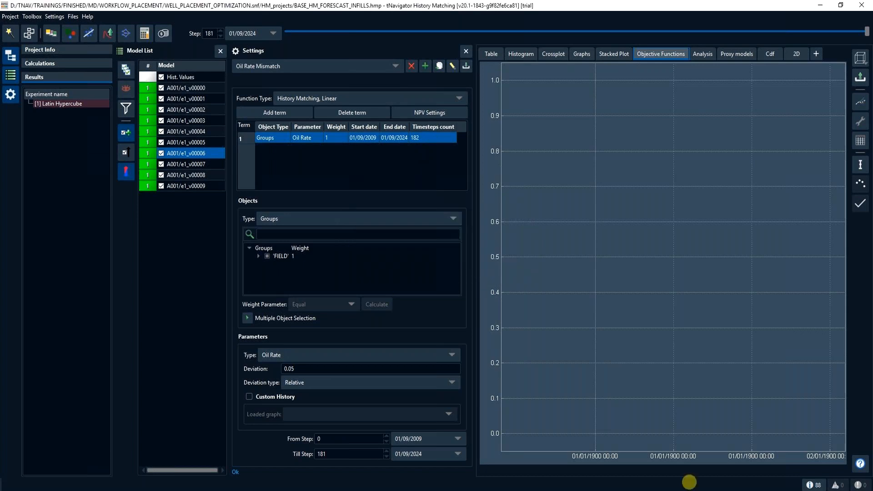
{"action": "left_click", "coordinate": [400, 98]}
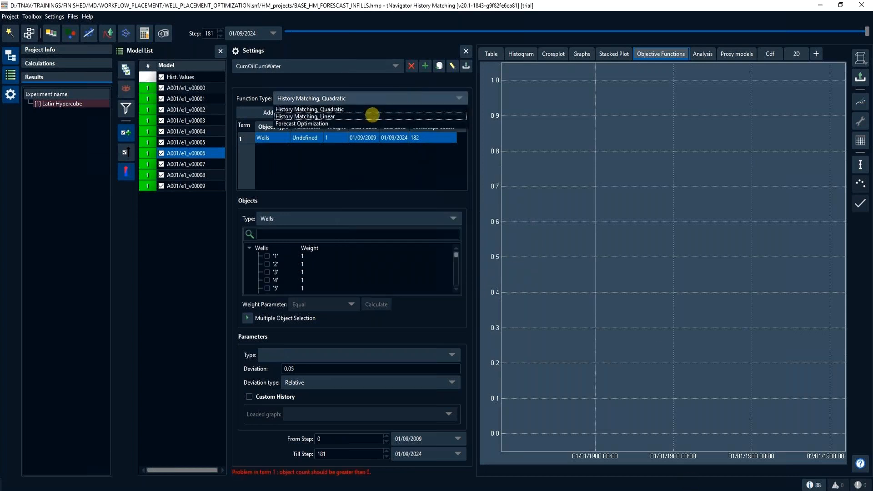
{"action": "left_click", "coordinate": [348, 124]}
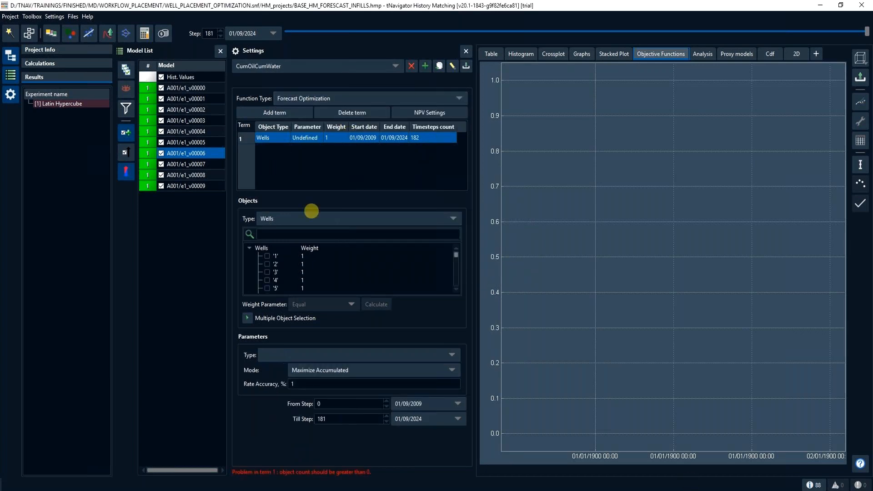
- Set the first term of CumOilCumWater to the Field object type with the Oil Total parameter
{"action": "left_click", "coordinate": [312, 220]}
{"action": "left_click", "coordinate": [307, 243]}
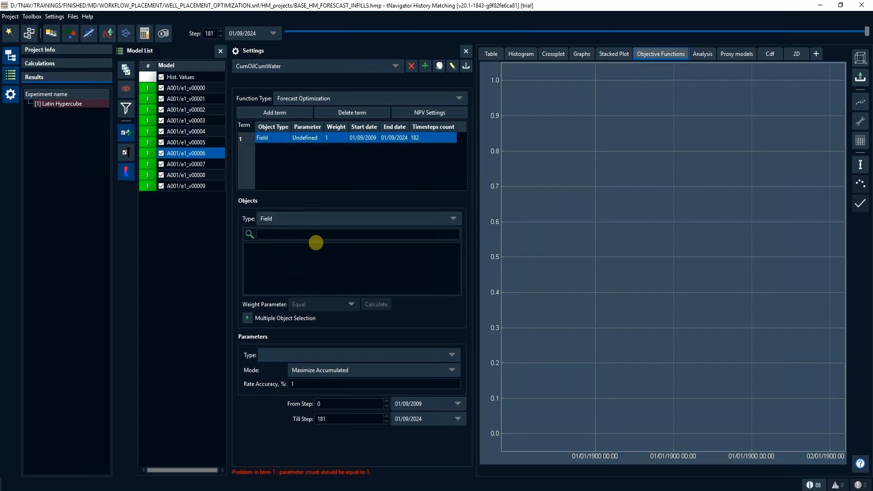
{"action": "left_click", "coordinate": [333, 356]}
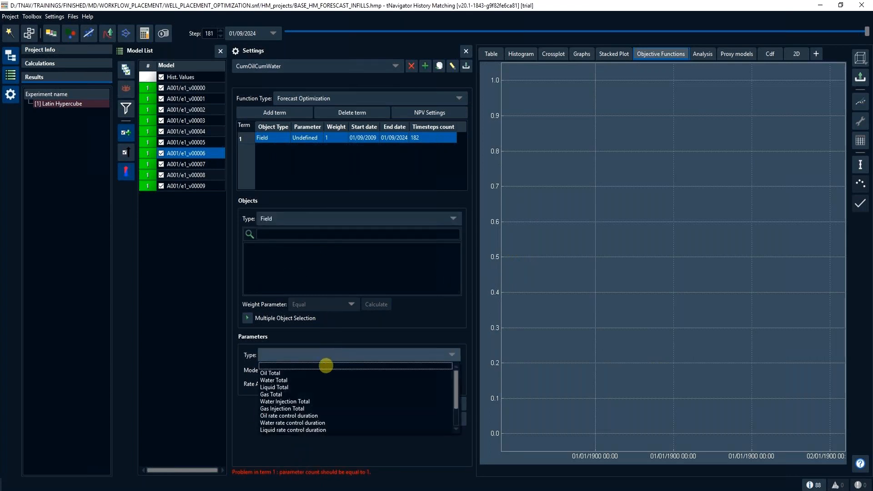
{"action": "left_click", "coordinate": [323, 369]}
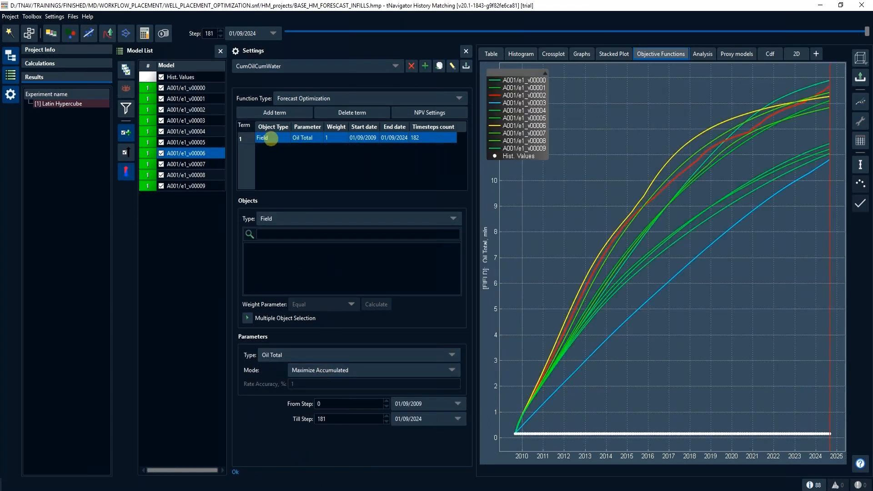
- Add a second term to CumOilCumWater for the Field's Water Total in Minimize Accumulated mode, and reselect the Oil Total term
{"action": "left_click", "coordinate": [264, 112]}
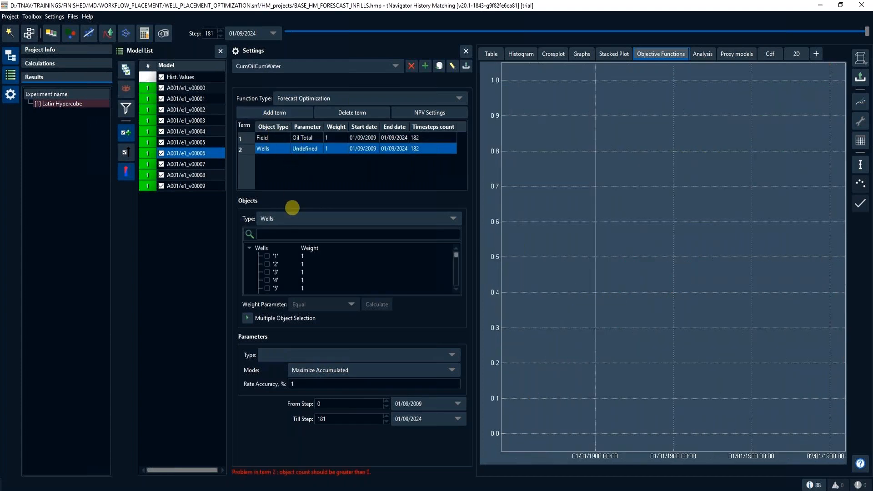
{"action": "left_click", "coordinate": [298, 218]}
{"action": "left_click", "coordinate": [300, 244]}
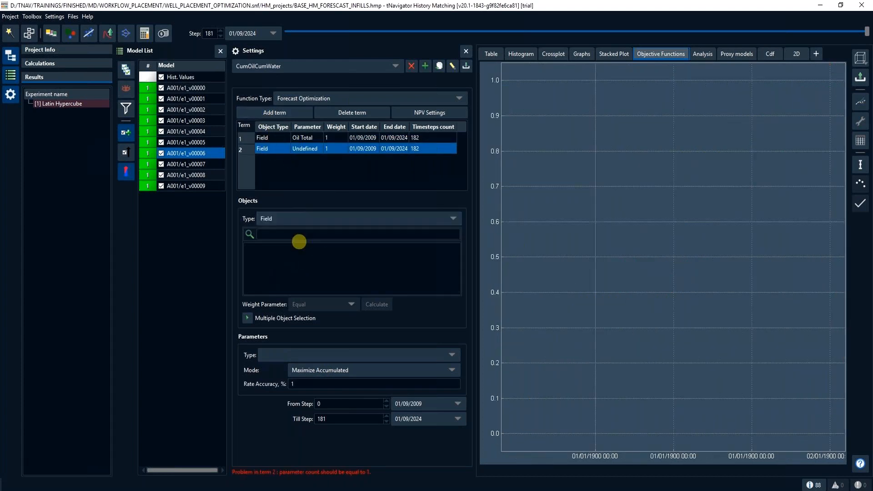
{"action": "left_click", "coordinate": [359, 354]}
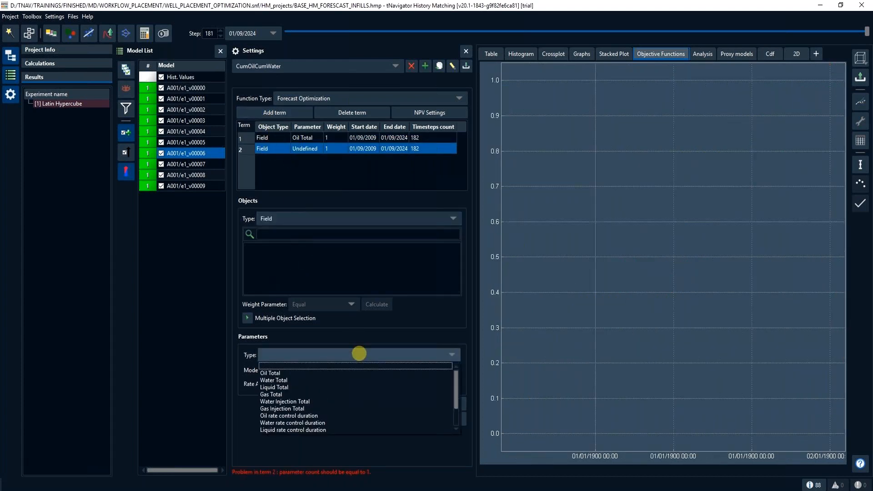
{"action": "left_click", "coordinate": [348, 381]}
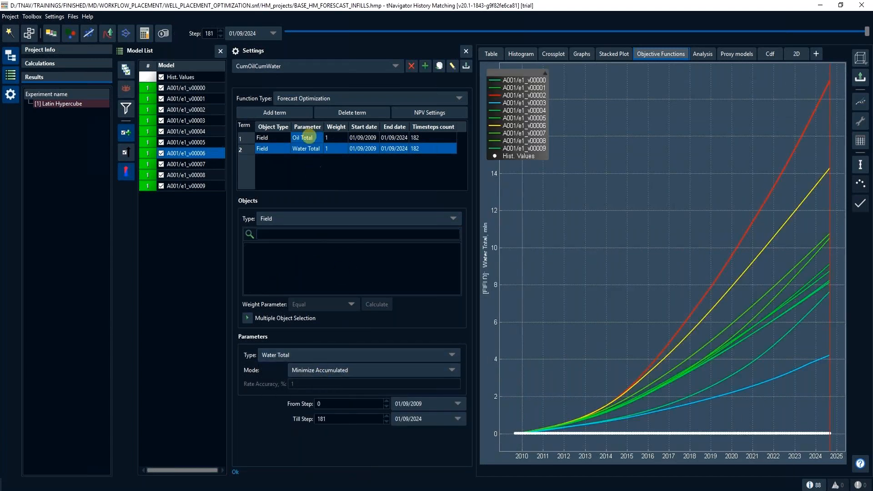
{"action": "left_click", "coordinate": [303, 137]}
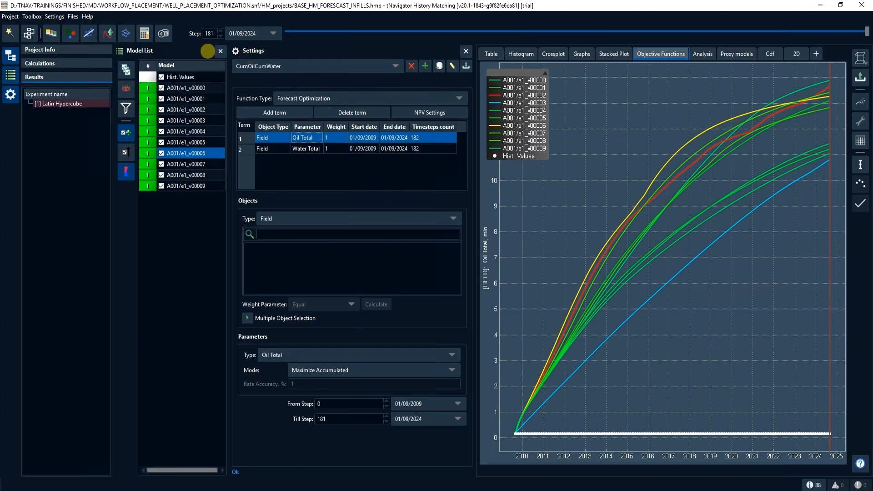
- In the Graph Calculator, define NumberWells=fmwint+fmwprt from the field's open injectors and open producers, auto-export the graph and calculate the script
{"action": "left_click", "coordinate": [144, 33]}
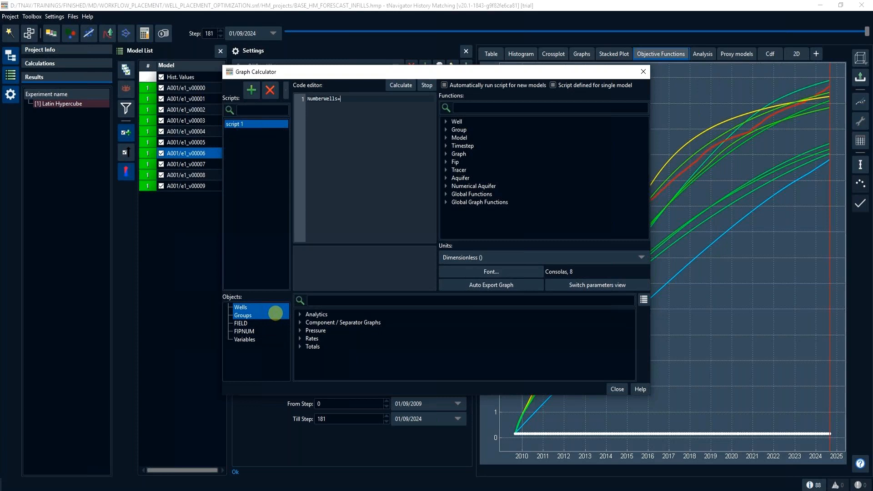
{"action": "left_click", "coordinate": [275, 323]}
{"action": "left_click", "coordinate": [300, 314]}
{"action": "scroll", "coordinate": [350, 355], "scroll_direction": "down", "scroll_amount": 10}
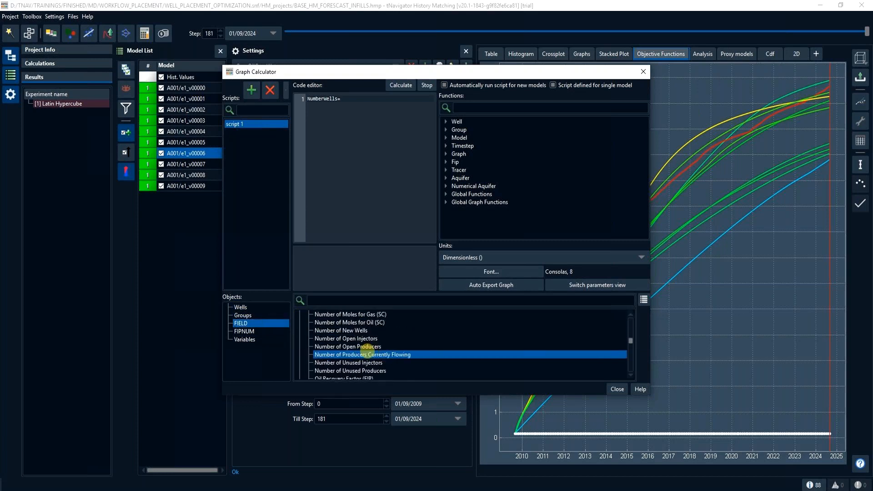
{"action": "double_click", "coordinate": [372, 338]}
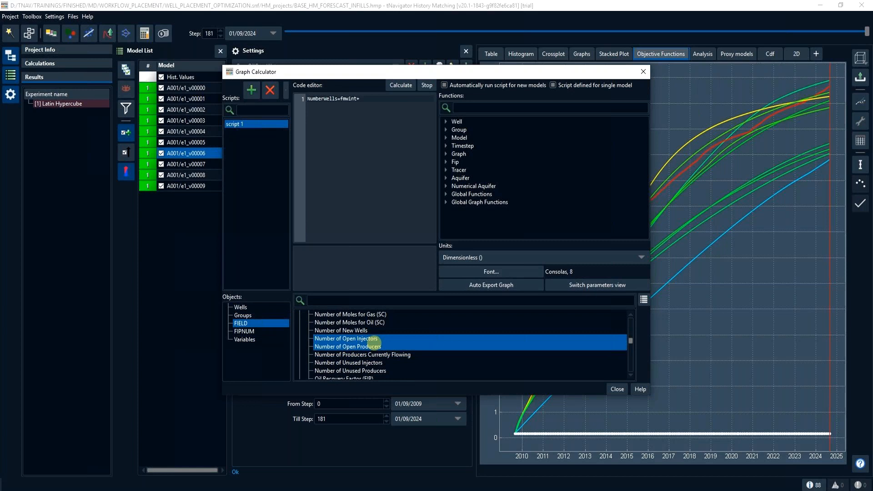
{"action": "double_click", "coordinate": [372, 346]}
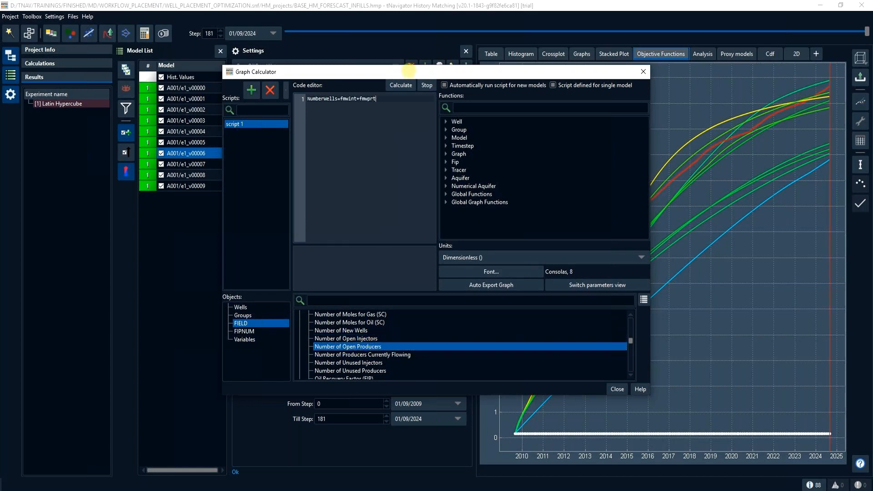
{"action": "left_click", "coordinate": [468, 282]}
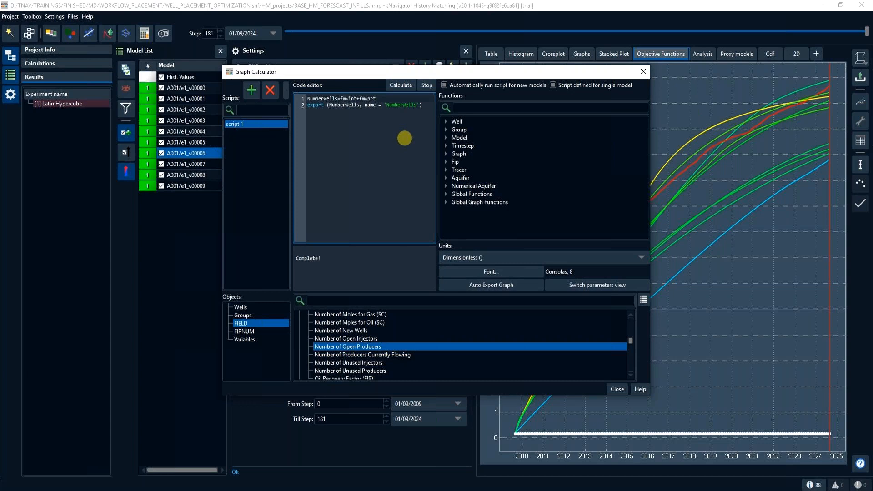
{"action": "left_click", "coordinate": [643, 71]}
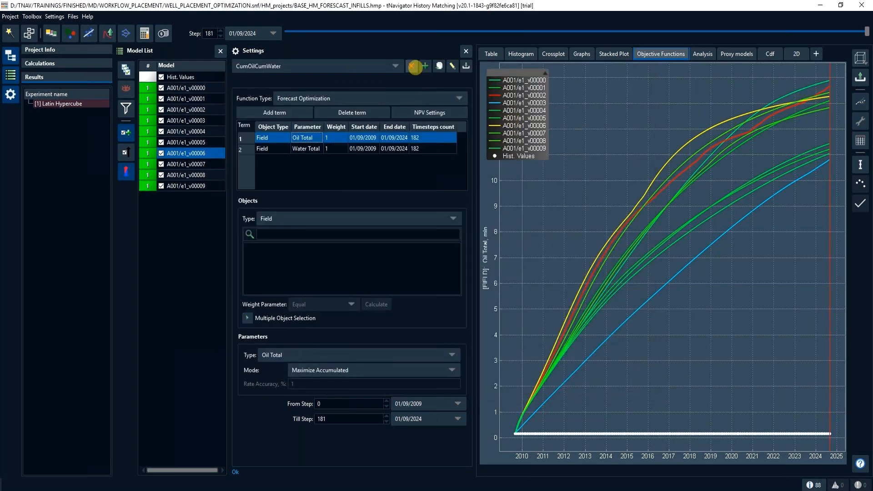
- Create an objective function named NumberWells and set its function type to Forecast Optimization
{"action": "type", "text": "NumberWells="}
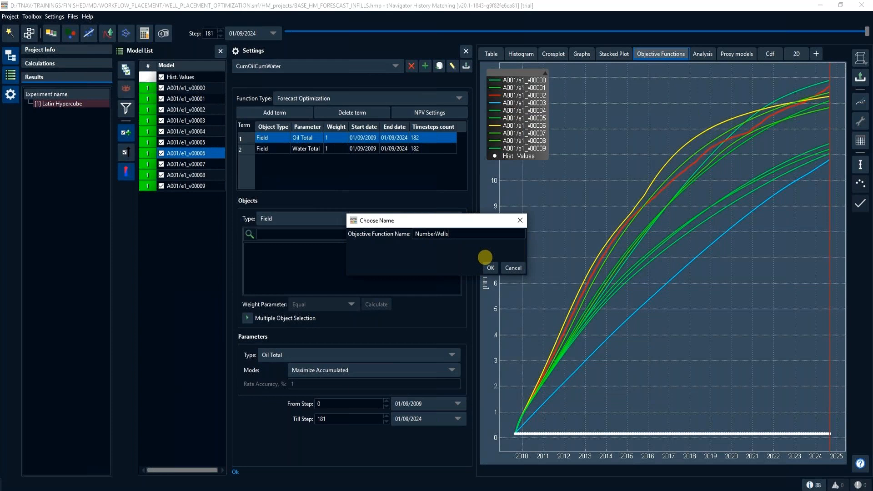
{"action": "left_click", "coordinate": [489, 267]}
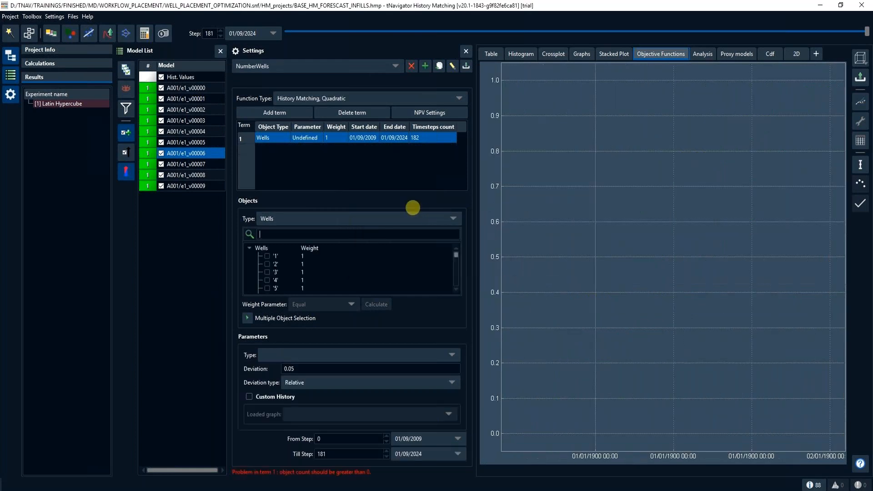
{"action": "left_click", "coordinate": [331, 98]}
{"action": "left_click", "coordinate": [324, 121]}
- Set the NumberWells term to the User graph field object type with the NumberWells parameter in Minimize Accumulated mode
{"action": "left_click", "coordinate": [330, 218]}
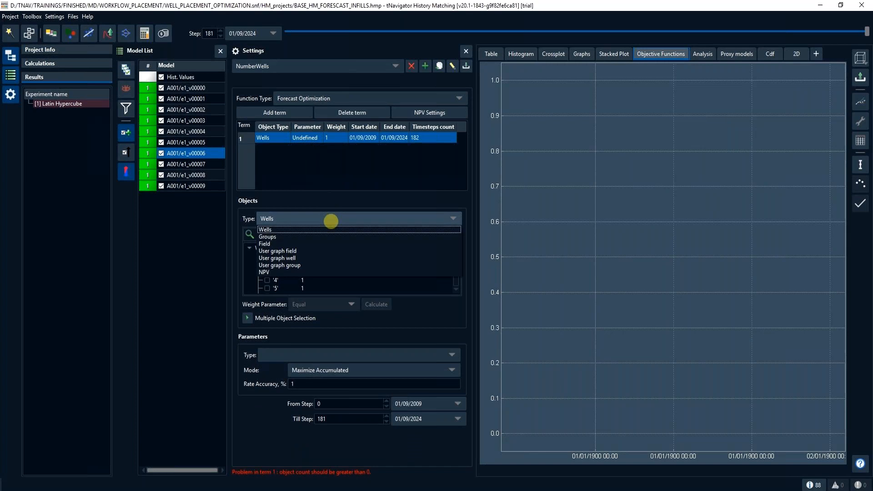
{"action": "left_click", "coordinate": [323, 251]}
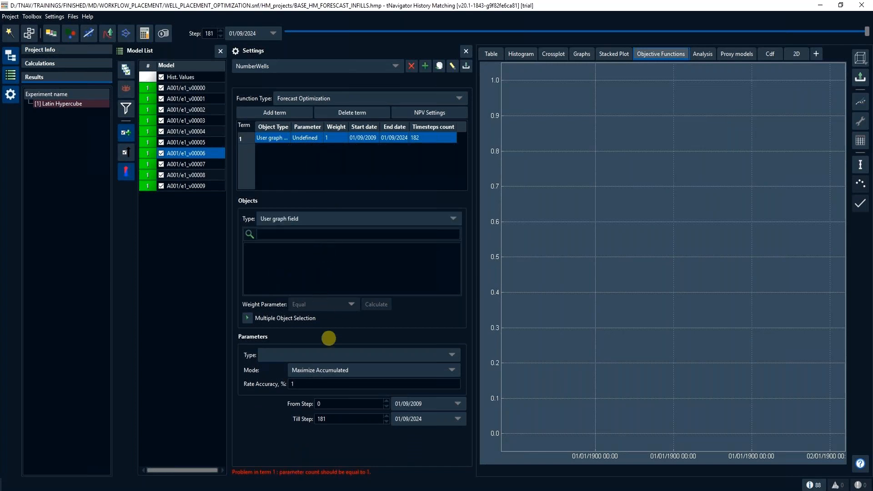
{"action": "left_click", "coordinate": [332, 355]}
{"action": "left_click", "coordinate": [326, 370]}
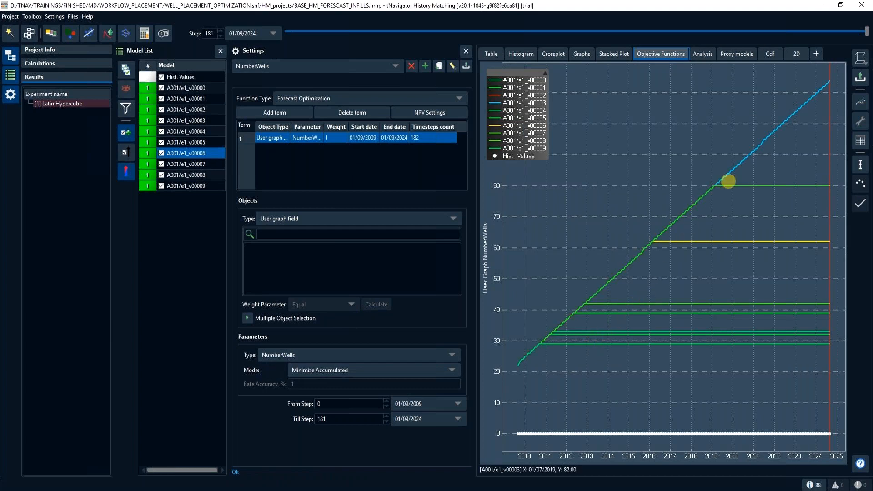
{"action": "left_click", "coordinate": [745, 185]}
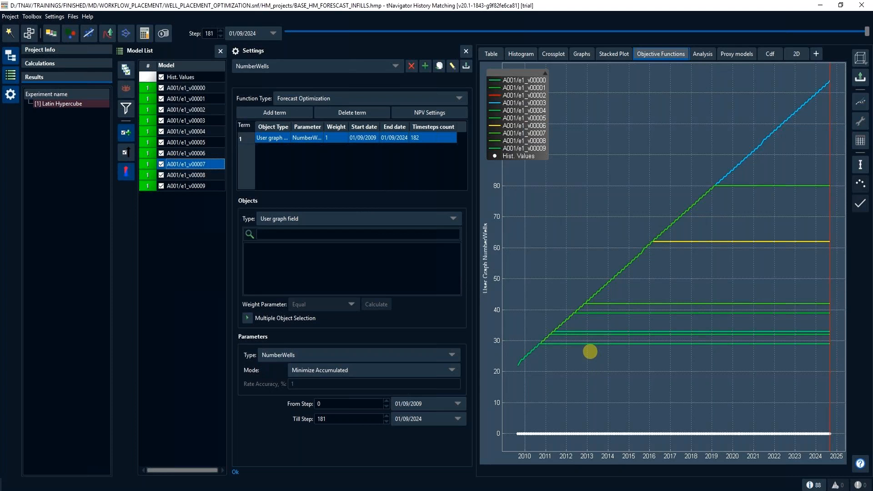
- Remove the parameters from ANGLE through Watercut from the results table
{"action": "left_click", "coordinate": [492, 54]}
{"action": "left_click", "coordinate": [659, 101]}
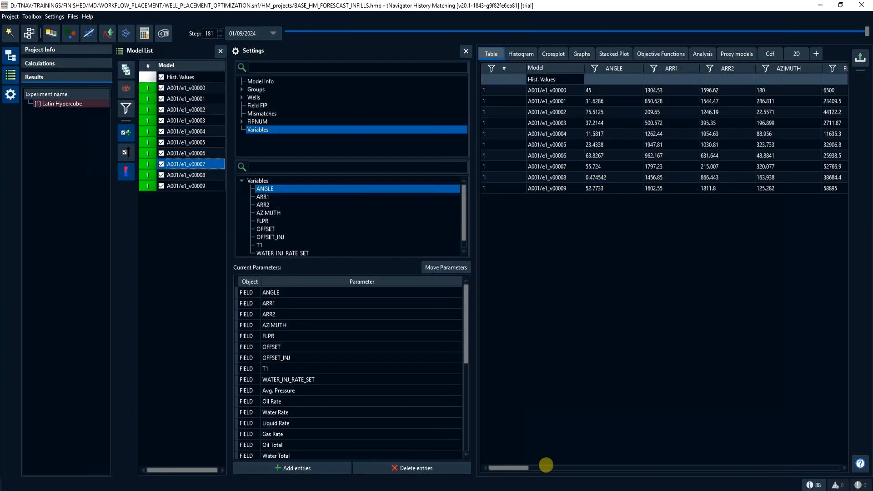
{"action": "left_click_drag", "start_coordinate": [523, 468], "coordinate": [580, 468]}
{"action": "left_click_drag", "start_coordinate": [298, 291], "coordinate": [376, 470]}
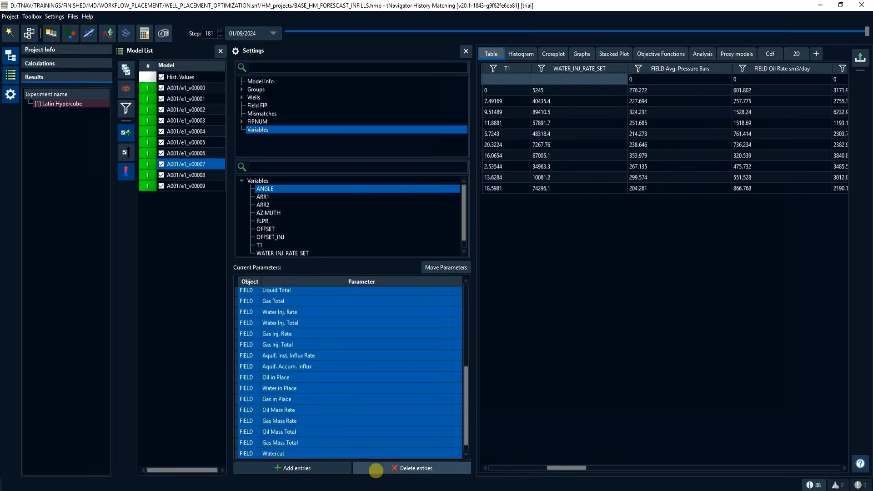
{"action": "left_click", "coordinate": [375, 469]}
{"action": "scroll", "coordinate": [306, 243], "scroll_direction": "down", "scroll_amount": 1}
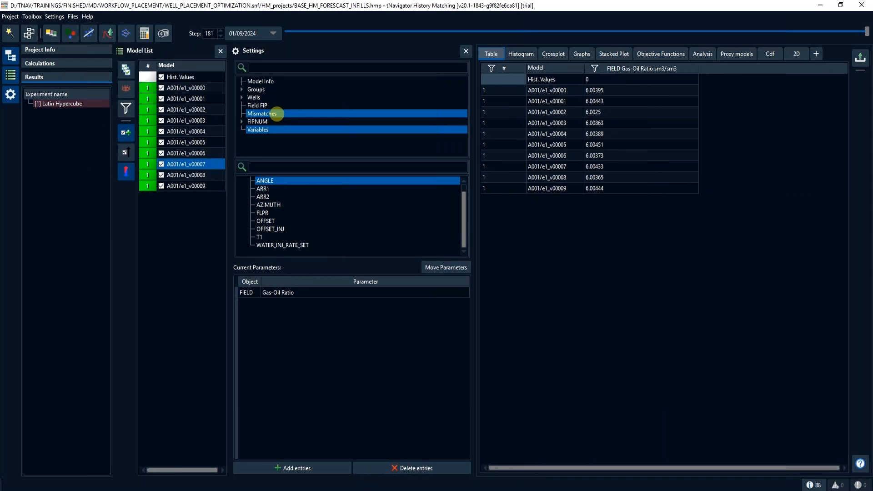
- Add the NumberWells and CumOilCumWater mismatches as columns in the results table
{"action": "left_click", "coordinate": [277, 114]}
{"action": "left_click", "coordinate": [242, 181]}
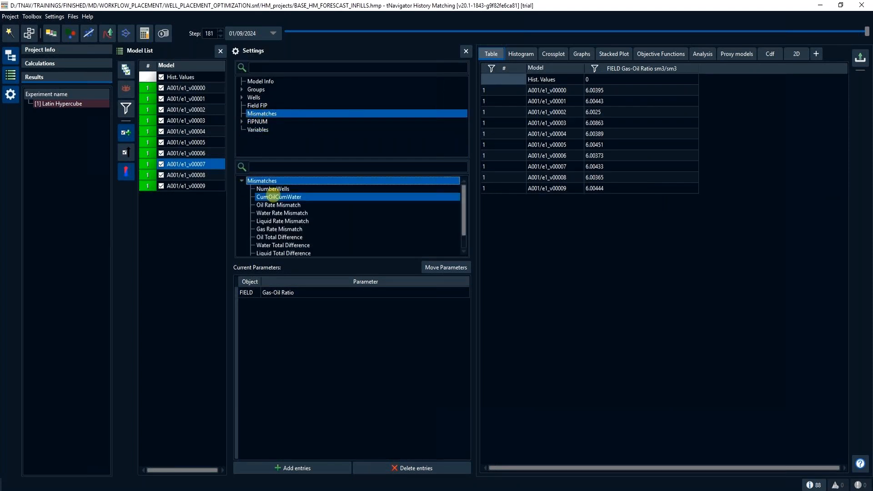
{"action": "double_click", "coordinate": [273, 189]}
{"action": "double_click", "coordinate": [278, 197]}
{"action": "left_click", "coordinate": [554, 187]}
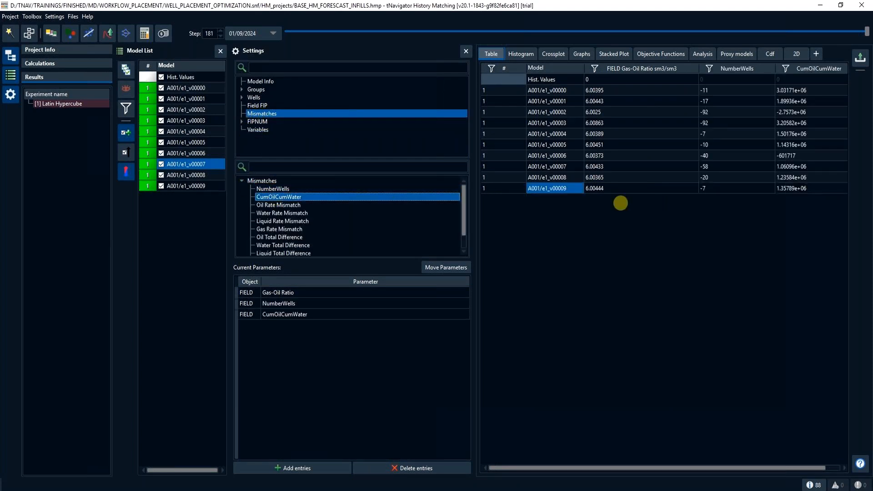
- Sort the results table by CumOilCumWater in descending order and select the highest value
{"action": "left_click", "coordinate": [804, 69]}
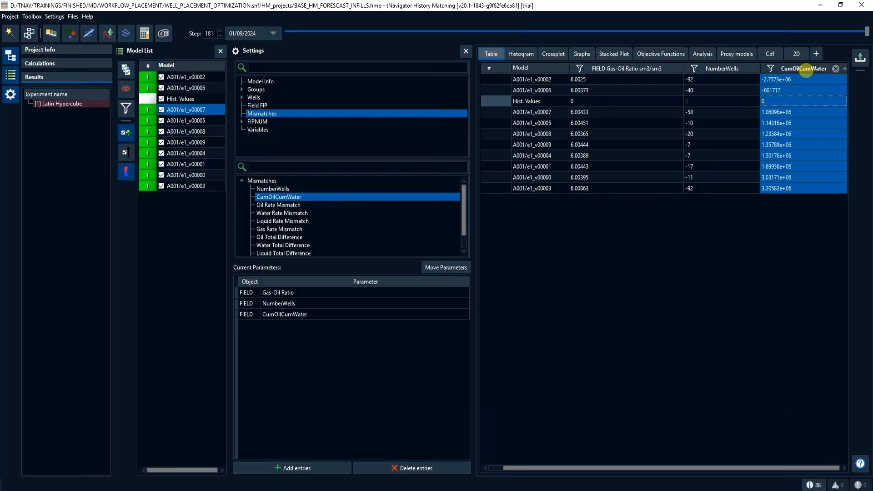
{"action": "left_click", "coordinate": [805, 69]}
{"action": "left_click", "coordinate": [802, 79]}
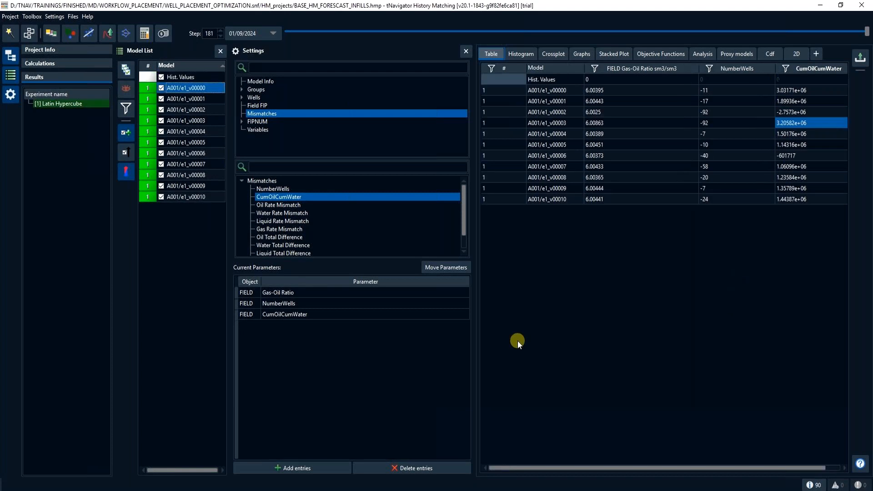
- Create a new experiment from the selected variants A001/e1_v00000 to A001/e1_v00010
{"action": "left_click_drag", "start_coordinate": [214, 87], "coordinate": [198, 197]}
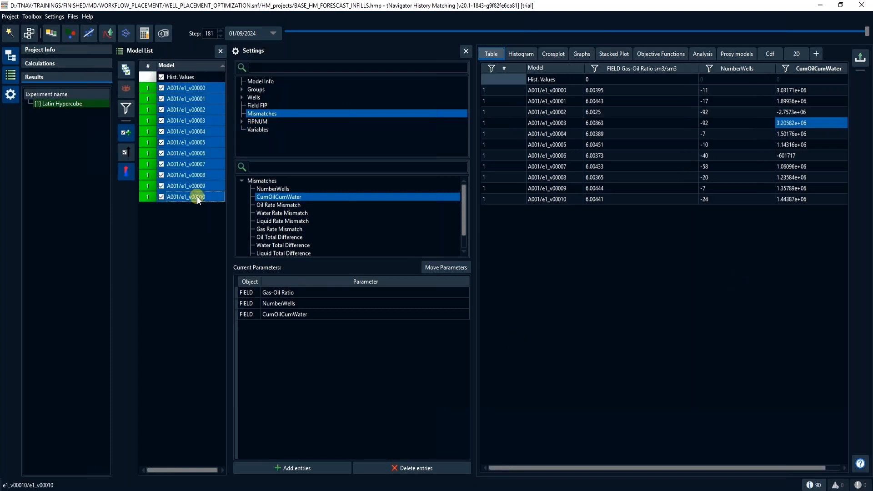
{"action": "right_click", "coordinate": [206, 122]}
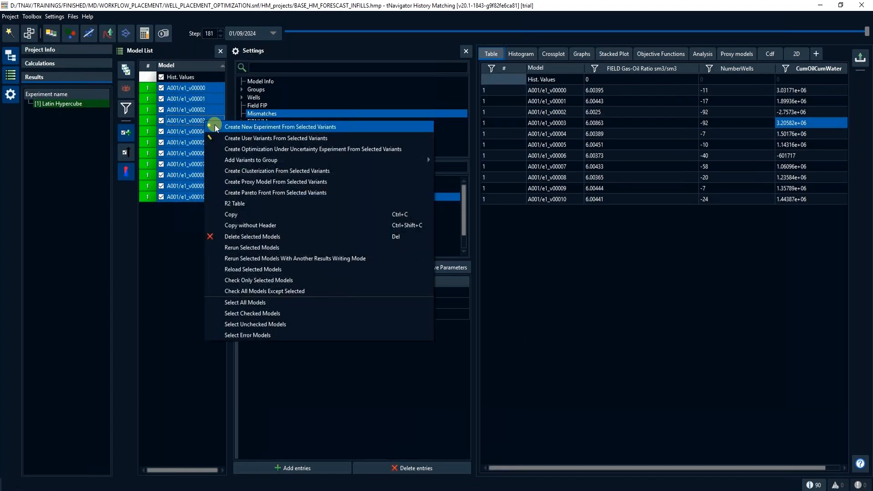
{"action": "left_click", "coordinate": [215, 126]}
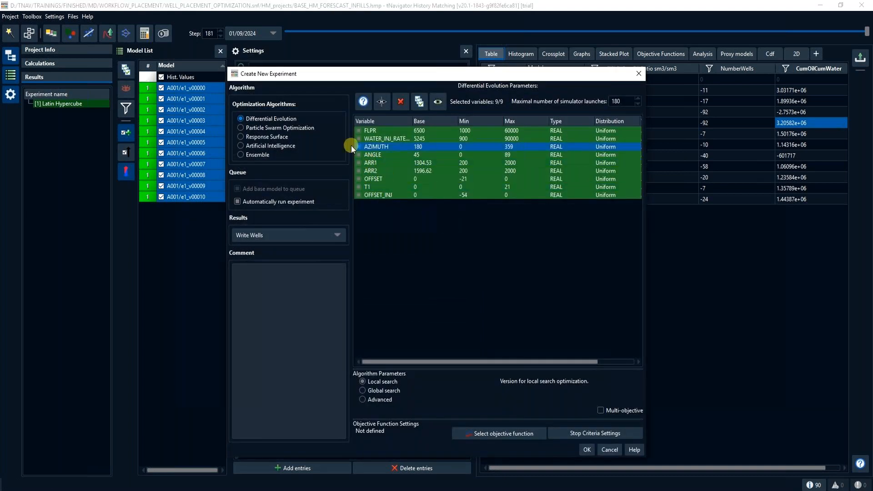
- Review the settings offered by the Particle Swarm Optimization, Response Surface, Artificial Intelligence and Ensemble algorithms
{"action": "left_click", "coordinate": [303, 127]}
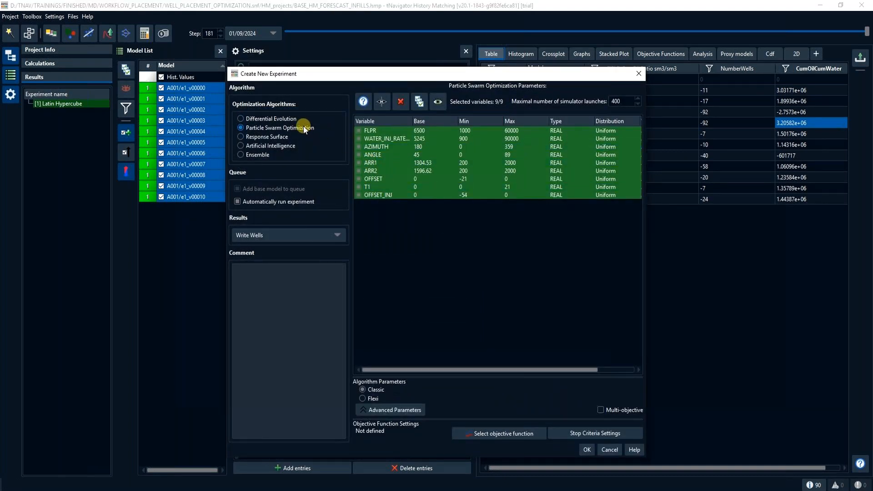
{"action": "left_click", "coordinate": [272, 136]}
{"action": "left_click", "coordinate": [270, 145]}
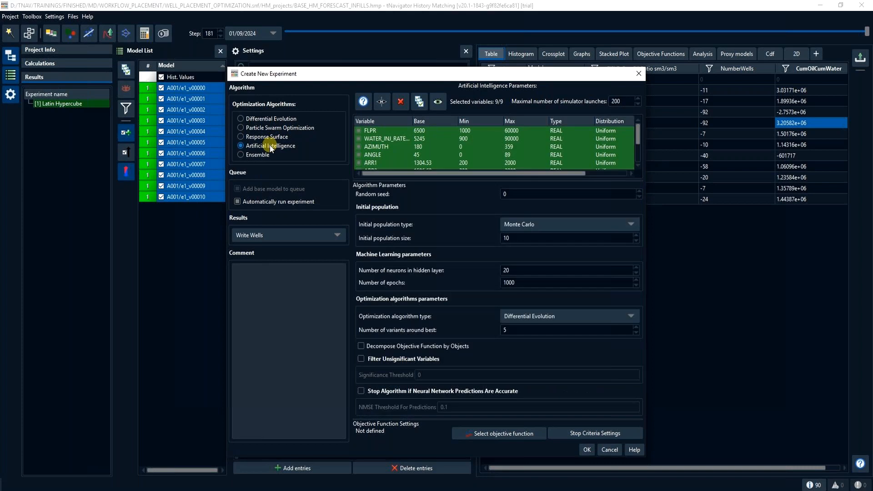
{"action": "left_click", "coordinate": [257, 155]}
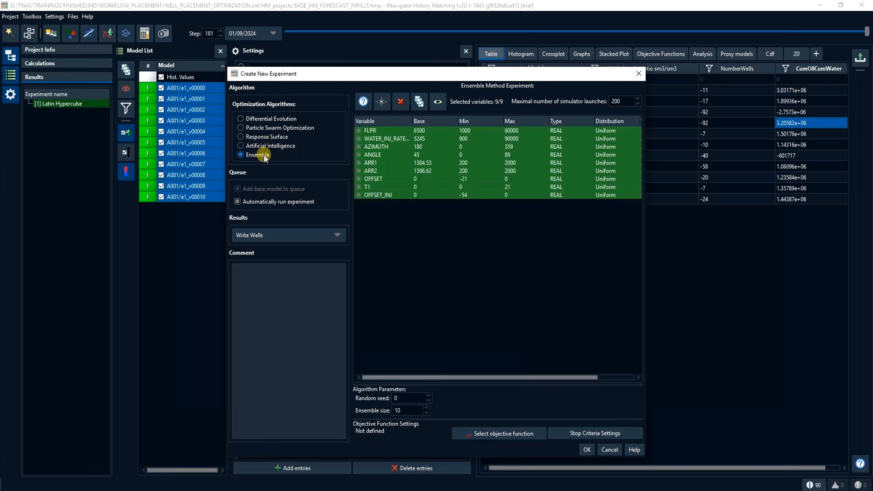
- Set the experiment to Differential Evolution with global search and choose CumOilCumWater as its objective function
{"action": "left_click", "coordinate": [275, 118]}
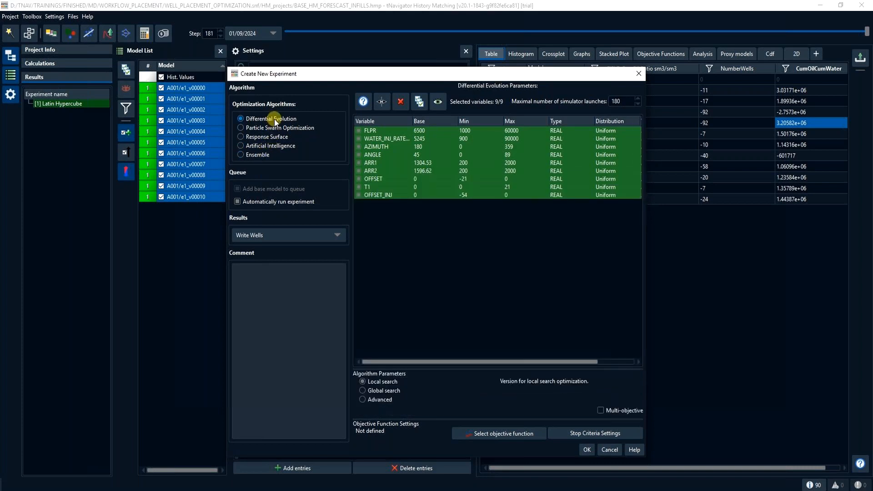
{"action": "left_click", "coordinate": [362, 391]}
{"action": "left_click", "coordinate": [464, 434]}
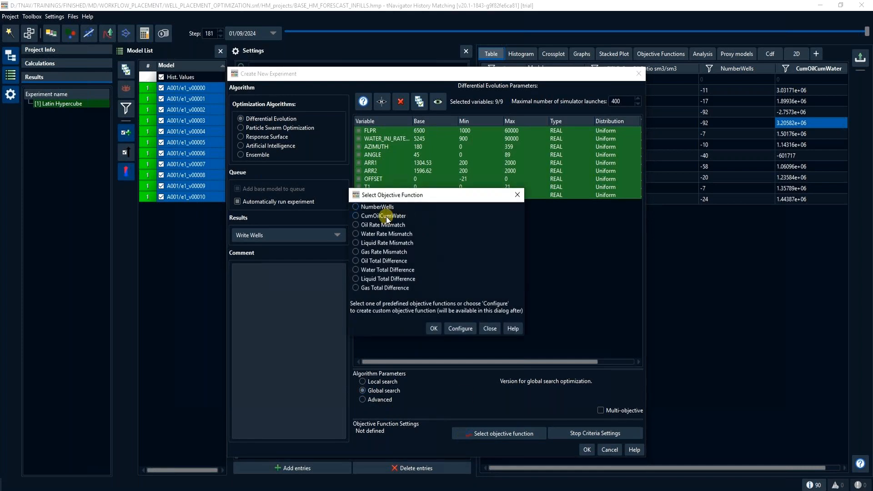
{"action": "left_click", "coordinate": [432, 329]}
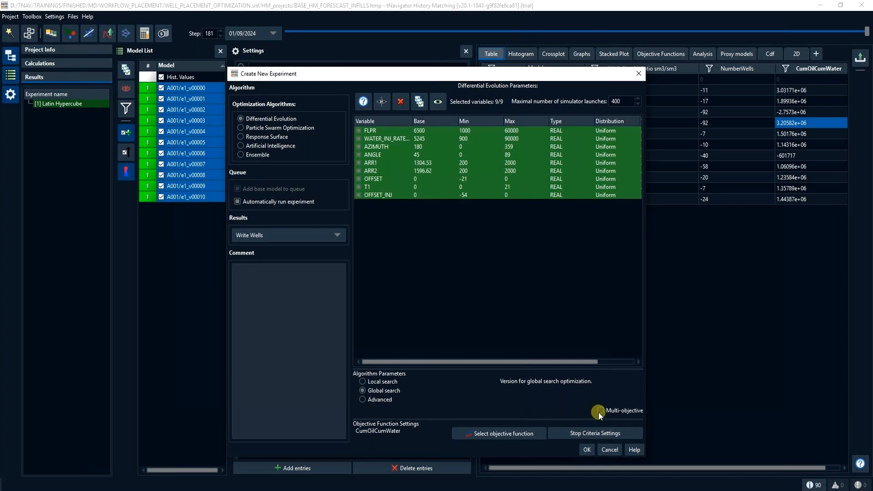
- Make the experiment multi-objective and add NumberWells to CumOilCumWater as an objective function
{"action": "left_click", "coordinate": [493, 432]}
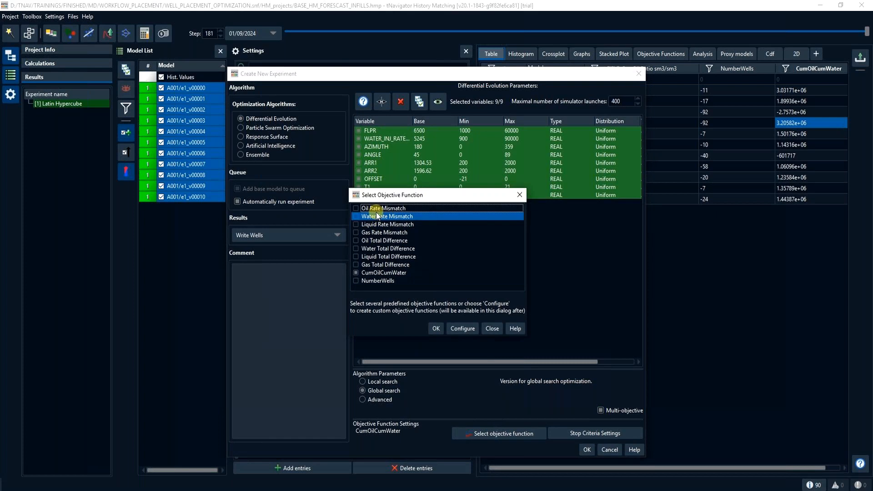
{"action": "left_click", "coordinate": [357, 282]}
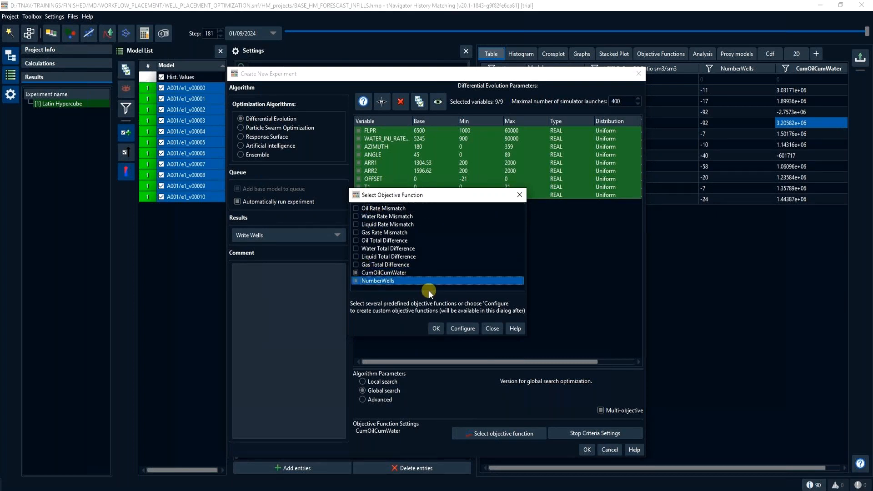
{"action": "left_click", "coordinate": [436, 329]}
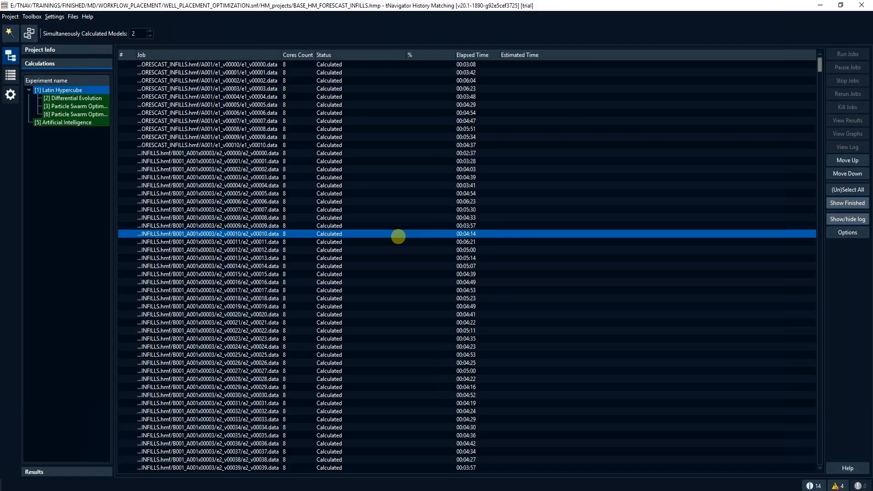
{"action": "left_click_drag", "start_coordinate": [397, 236], "coordinate": [442, 122]}
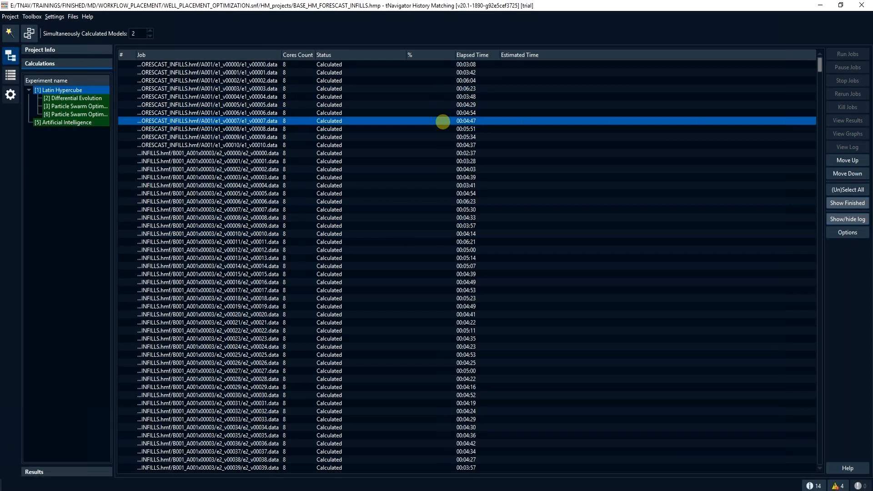
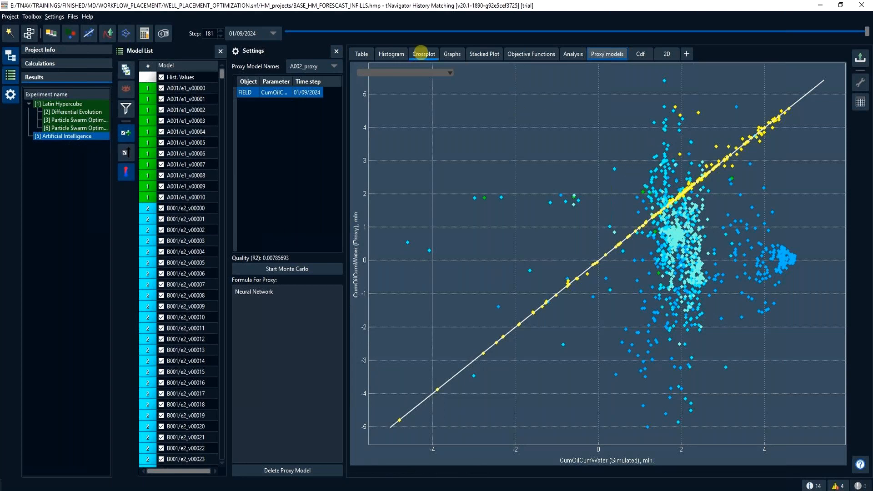
- Rerun variant A002/e5_v00056, picked in the CumOilCumWater versus NumberWells crossplot, with results writing mode Write All and view its calculation status
{"action": "left_click", "coordinate": [417, 54]}
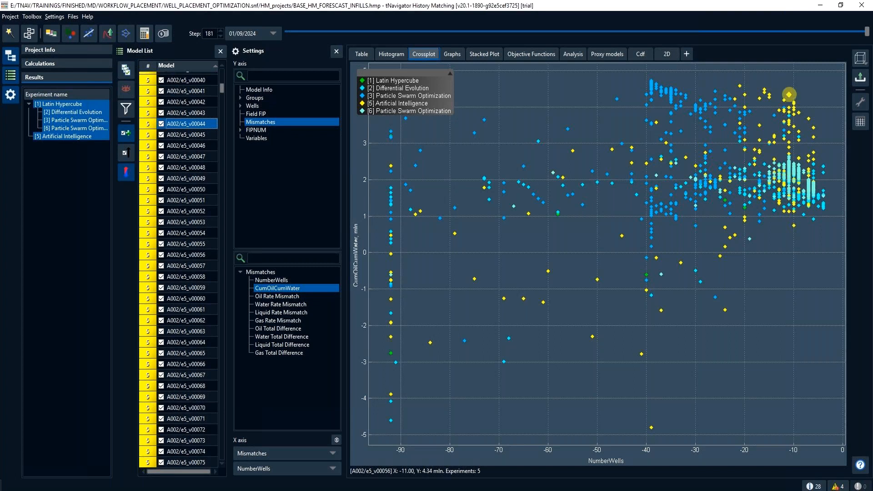
{"action": "left_click", "coordinate": [789, 94]}
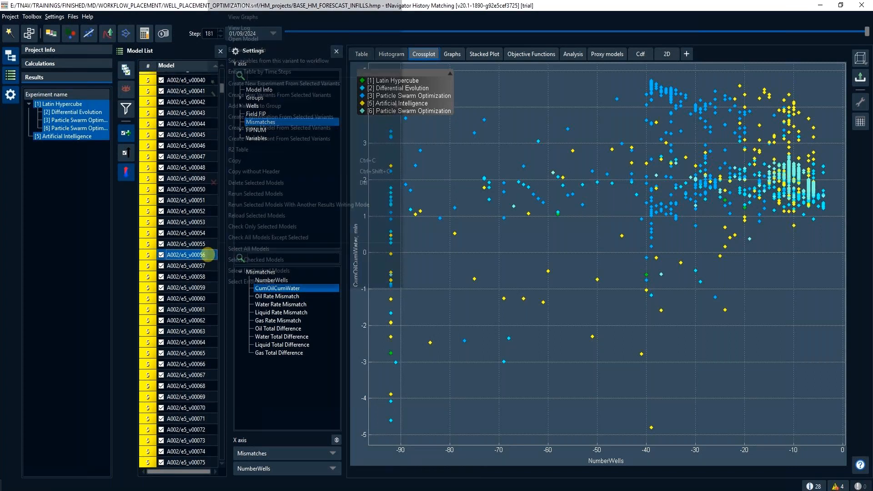
{"action": "right_click", "coordinate": [209, 255]}
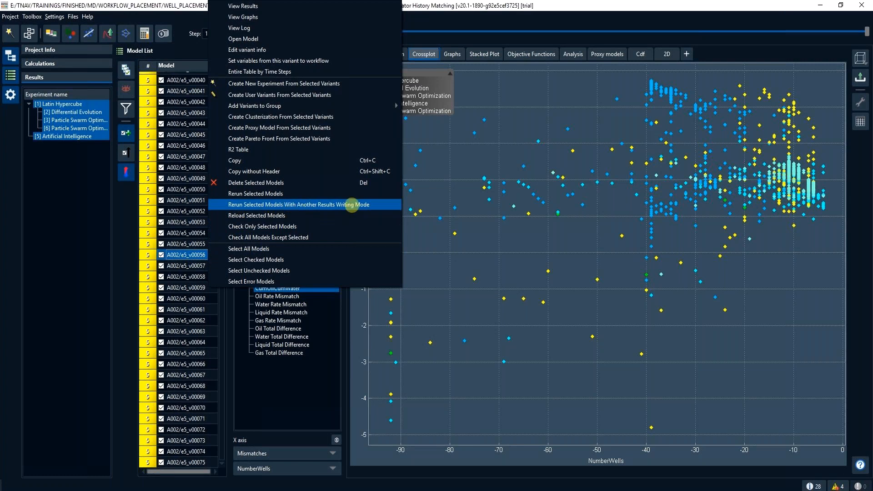
{"action": "left_click", "coordinate": [357, 204]}
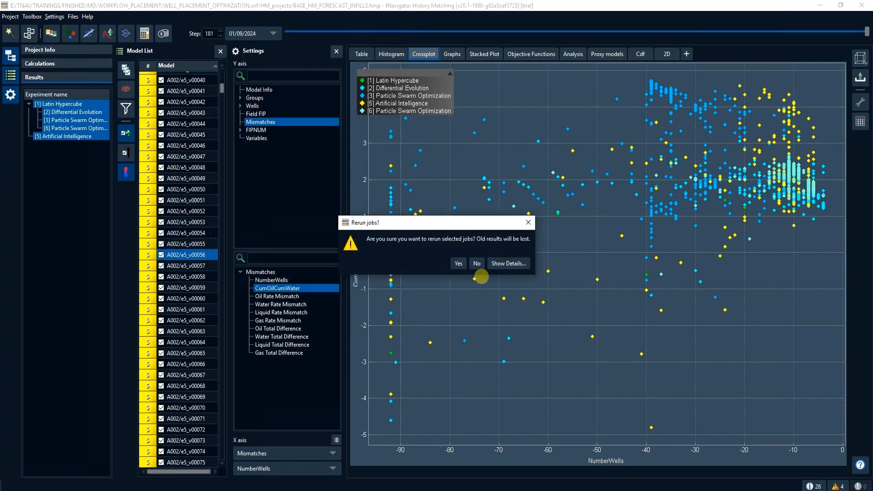
{"action": "left_click", "coordinate": [460, 267]}
{"action": "left_click", "coordinate": [442, 250]}
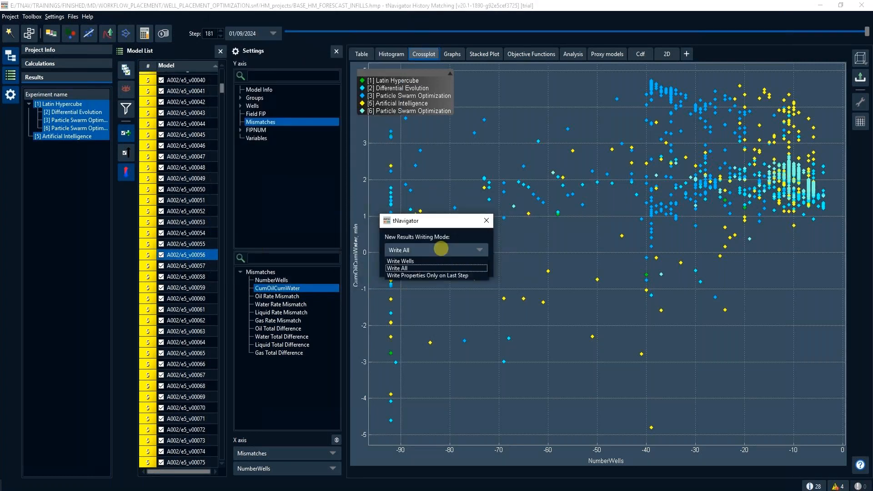
{"action": "left_click", "coordinate": [404, 269]}
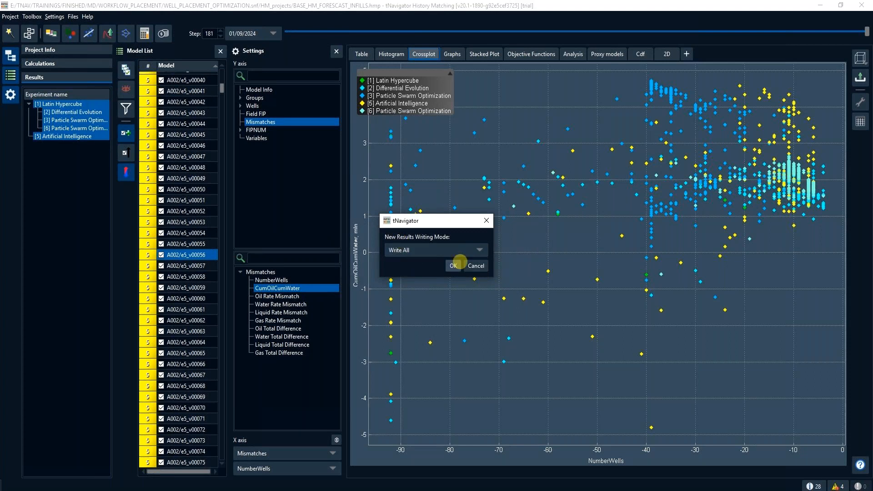
{"action": "left_click", "coordinate": [454, 266]}
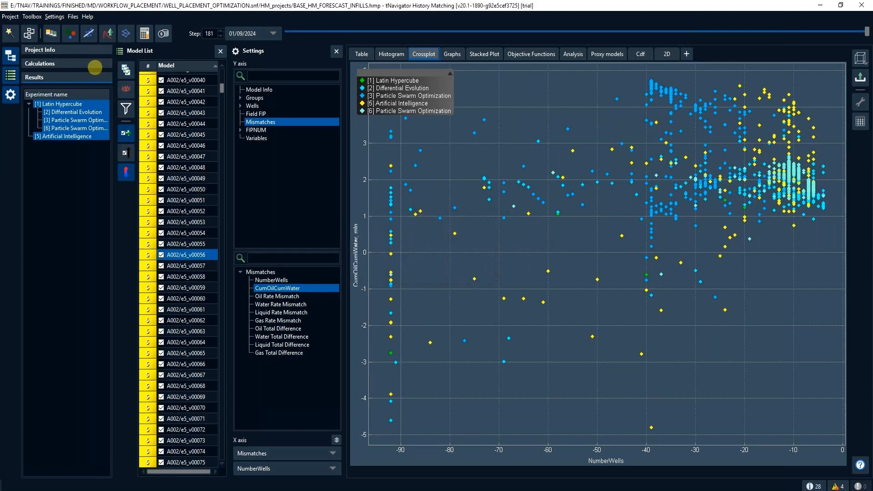
{"action": "left_click", "coordinate": [94, 66]}
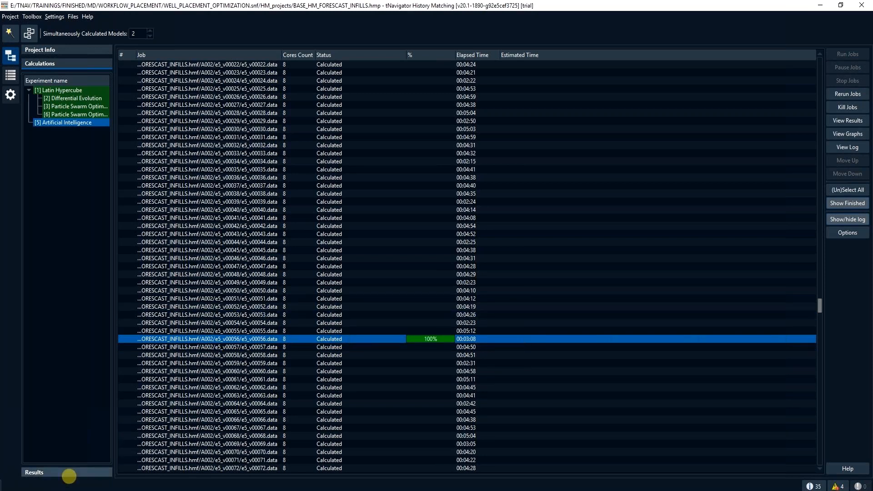
- Return to the experiment results and open the rerun model A002/e5_v00056
{"action": "left_click", "coordinate": [69, 473]}
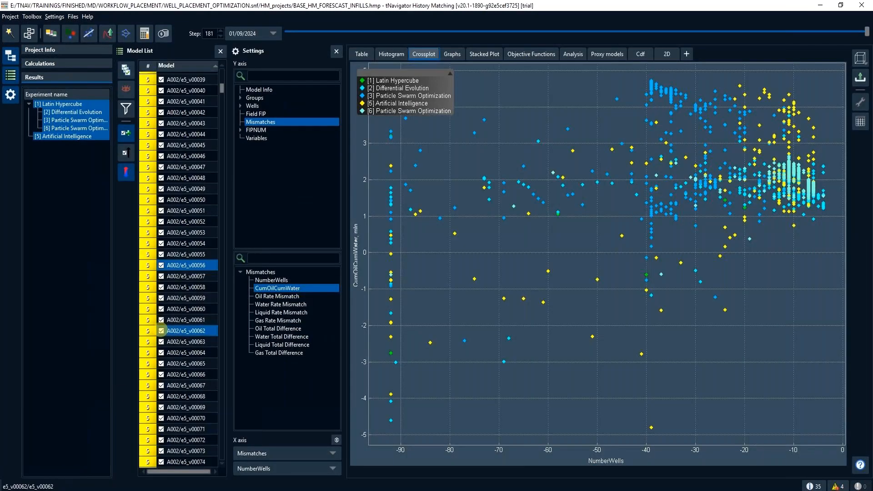
{"action": "right_click", "coordinate": [196, 264]}
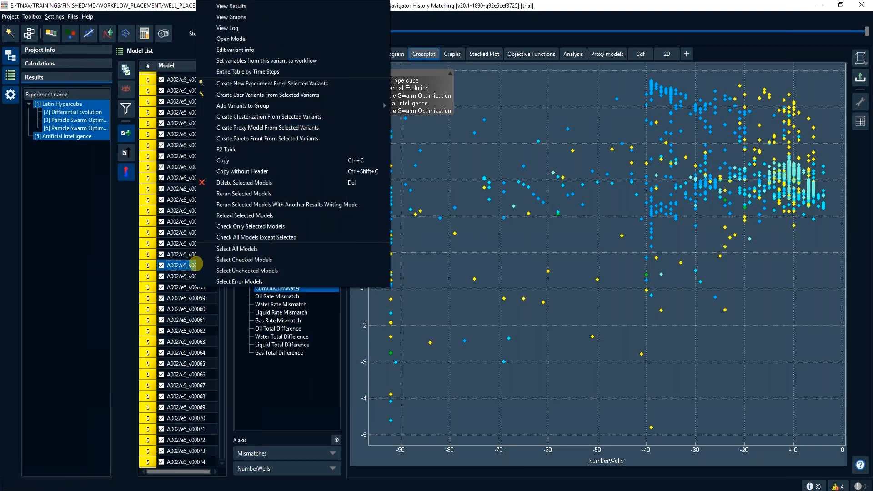
{"action": "left_click", "coordinate": [301, 39]}
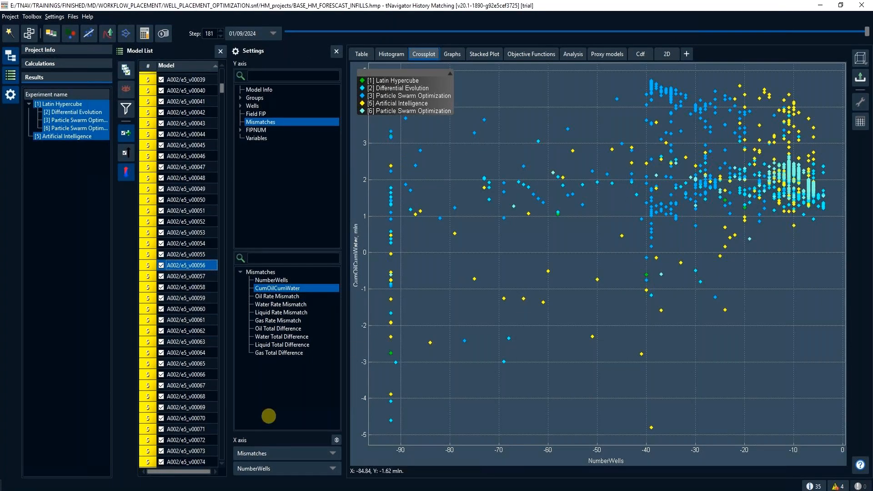
{"action": "left_click", "coordinate": [221, 479]}
{"action": "left_click", "coordinate": [444, 463]}
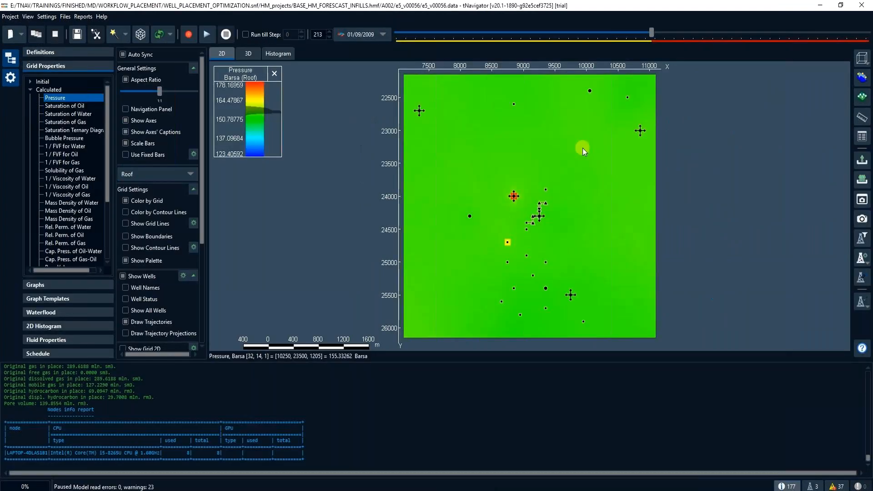
- Advance the 2D pressure map to 01/12/2010 and turn off colouring by grid to inspect the well pattern
{"action": "left_click_drag", "start_coordinate": [652, 32], "coordinate": [670, 41]}
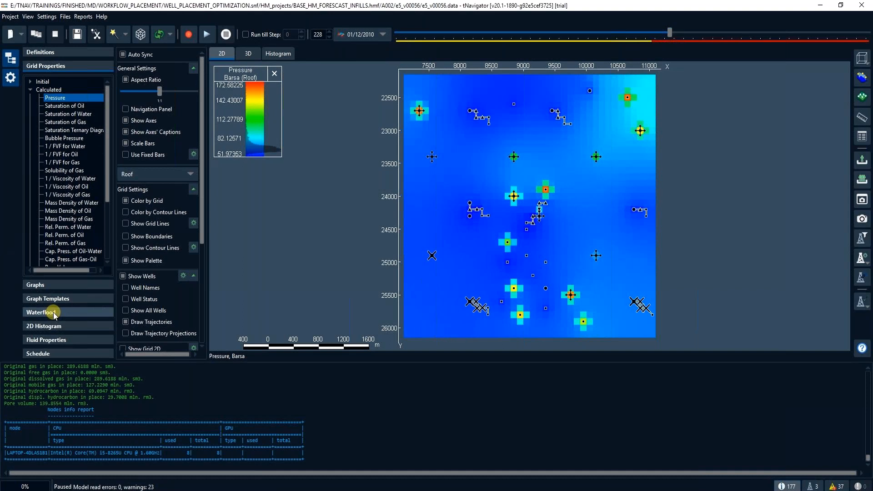
{"action": "scroll", "coordinate": [146, 321], "scroll_direction": "down", "scroll_amount": 3}
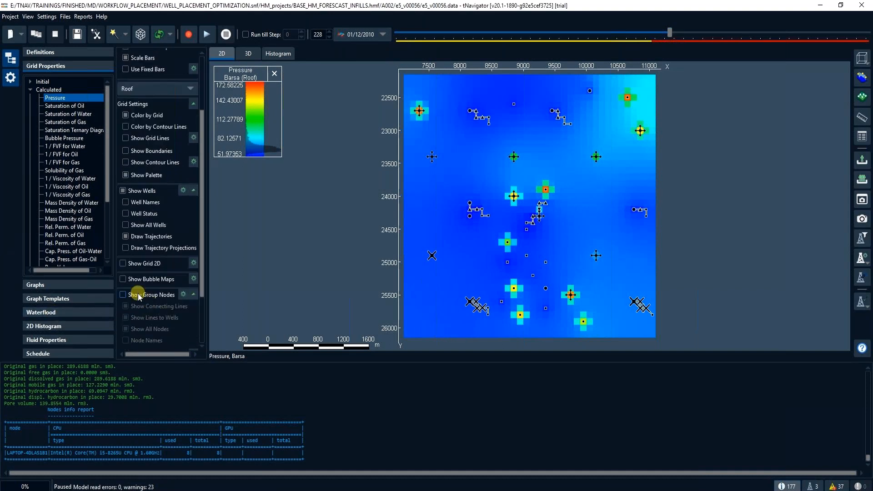
{"action": "scroll", "coordinate": [126, 196], "scroll_direction": "up", "scroll_amount": 2}
{"action": "left_click", "coordinate": [126, 172]}
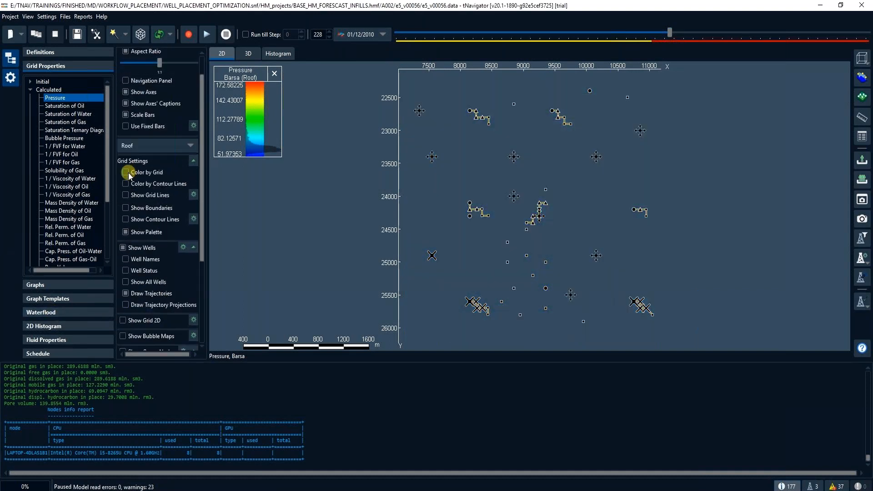
{"action": "scroll", "coordinate": [132, 198], "scroll_direction": "down", "scroll_amount": 1}
{"action": "scroll", "coordinate": [132, 331], "scroll_direction": "down", "scroll_amount": 2}
{"action": "left_click", "coordinate": [131, 330]}
- Step the wells forward in time, reaching 01/07/2016 in the 3D view, and close the model
{"action": "left_click_drag", "start_coordinate": [669, 32], "coordinate": [691, 37]}
{"action": "left_click_drag", "start_coordinate": [699, 39], "coordinate": [725, 44]}
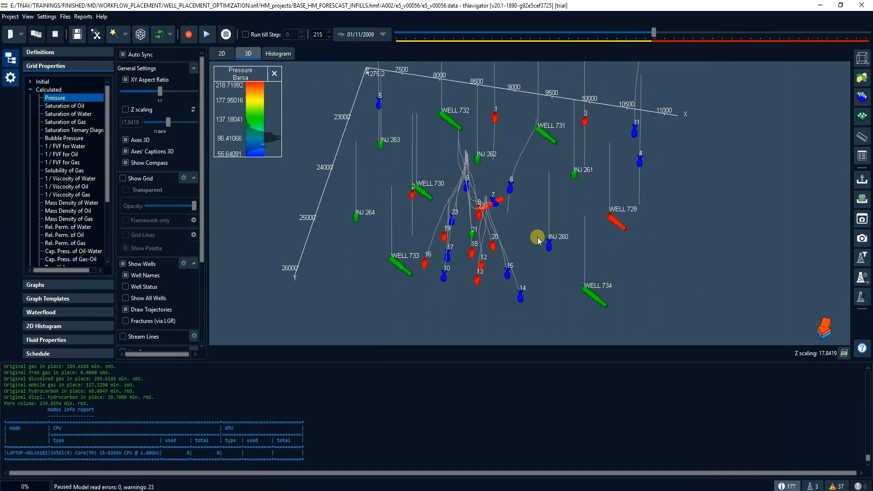
{"action": "left_click_drag", "start_coordinate": [655, 34], "coordinate": [750, 53]}
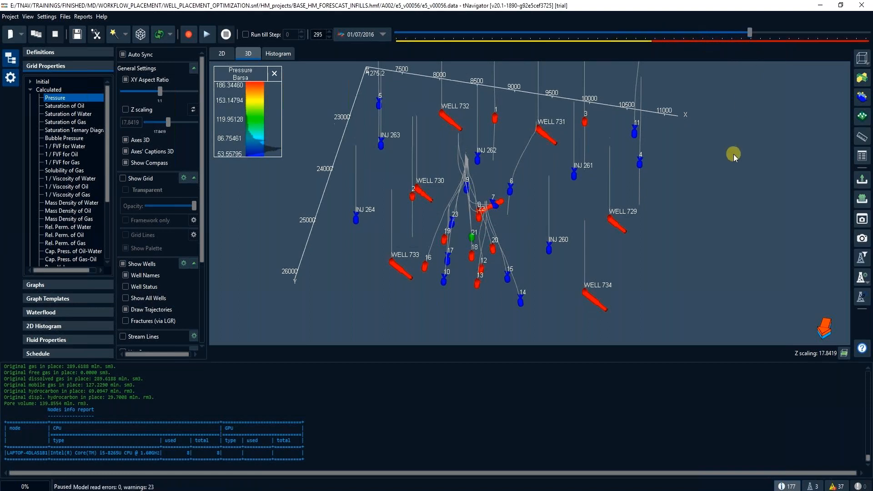
{"action": "left_click", "coordinate": [861, 7]}
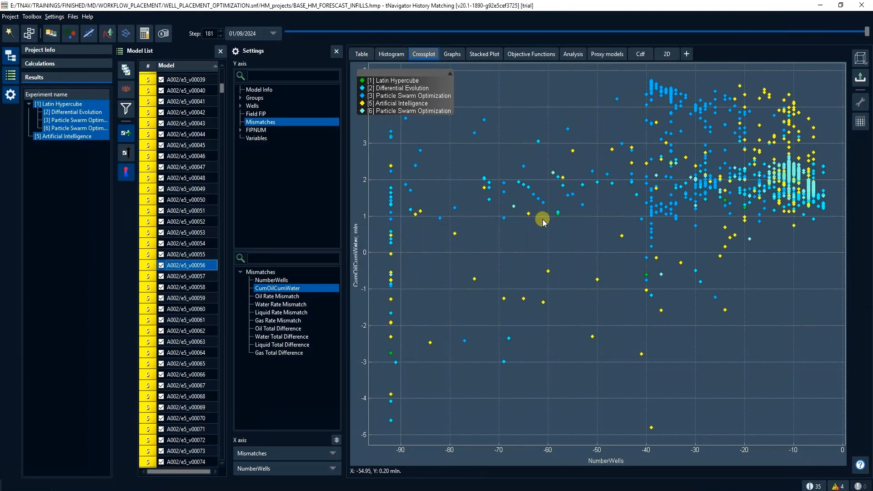
- Examine the histograms of the variables T1, OFFSET_INJ and ANGLE across the experiments
{"action": "left_click", "coordinate": [392, 54]}
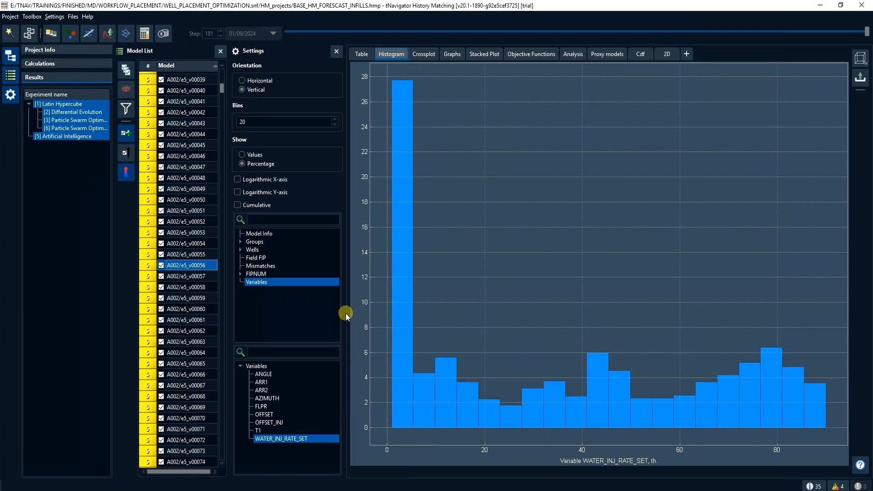
{"action": "left_click", "coordinate": [263, 432]}
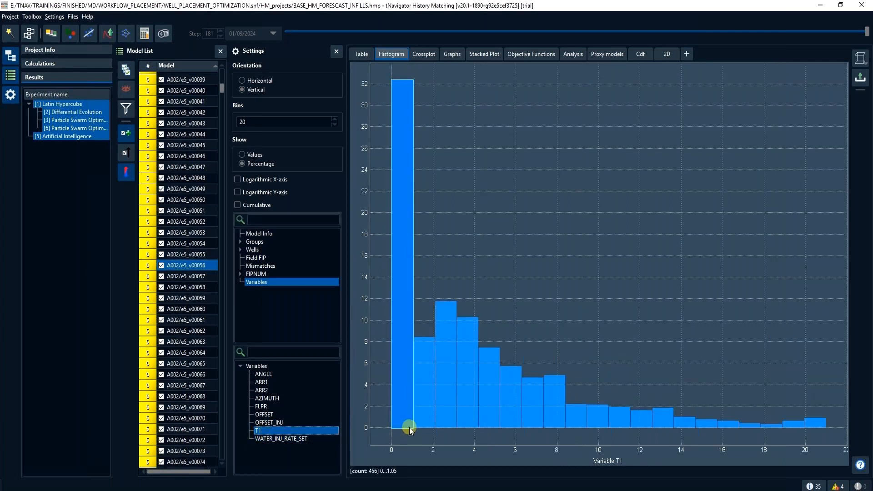
{"action": "left_click", "coordinate": [290, 424]}
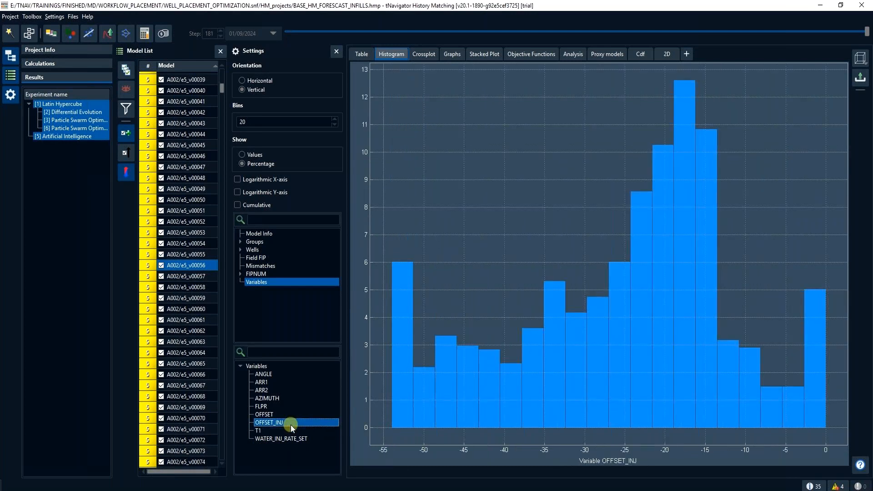
{"action": "mouse_move", "coordinate": [683, 411]}
{"action": "left_click", "coordinate": [290, 374]}
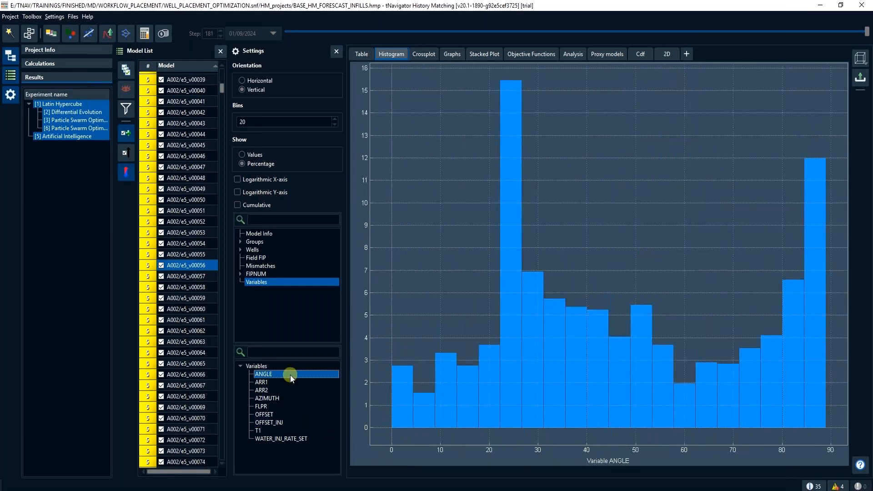
- Select the models with the highest CumOilCumWater in the crossplot and check only those in the model list
{"action": "left_click", "coordinate": [420, 54]}
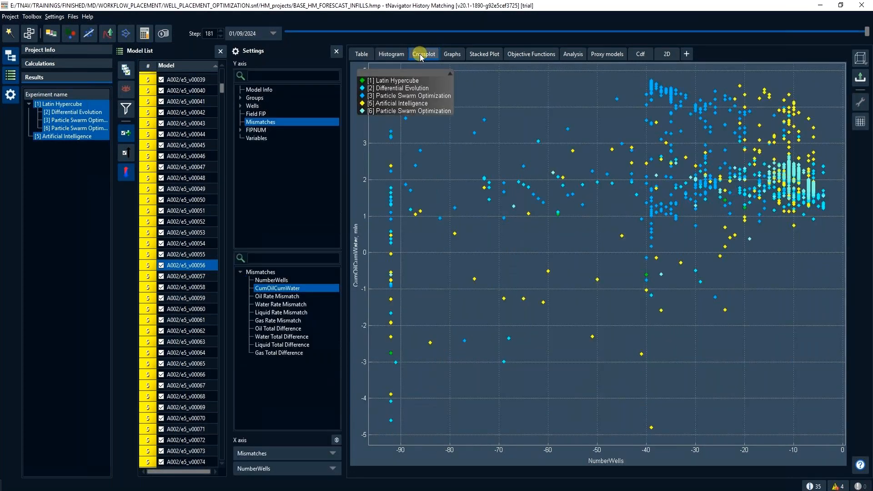
{"action": "left_click_drag", "start_coordinate": [570, 70], "coordinate": [814, 95]}
{"action": "right_click", "coordinate": [201, 440]}
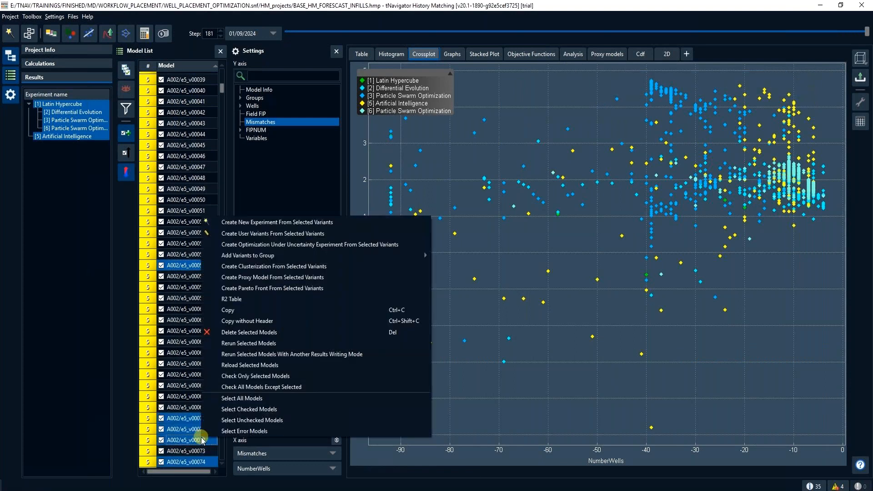
{"action": "left_click", "coordinate": [235, 376]}
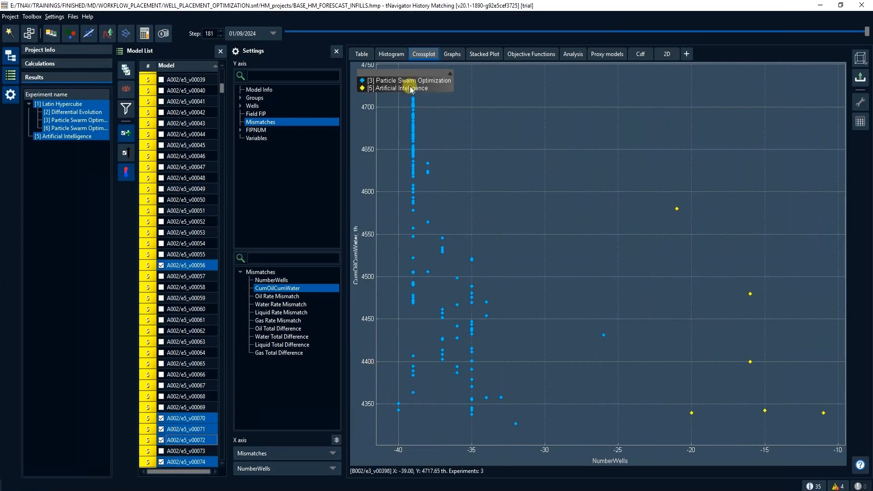
- Examine the CDF of CumOilCumWater and locate the P50 model, A002/e5_v00159 and the P10 model on its curve
{"action": "left_click", "coordinate": [391, 53]}
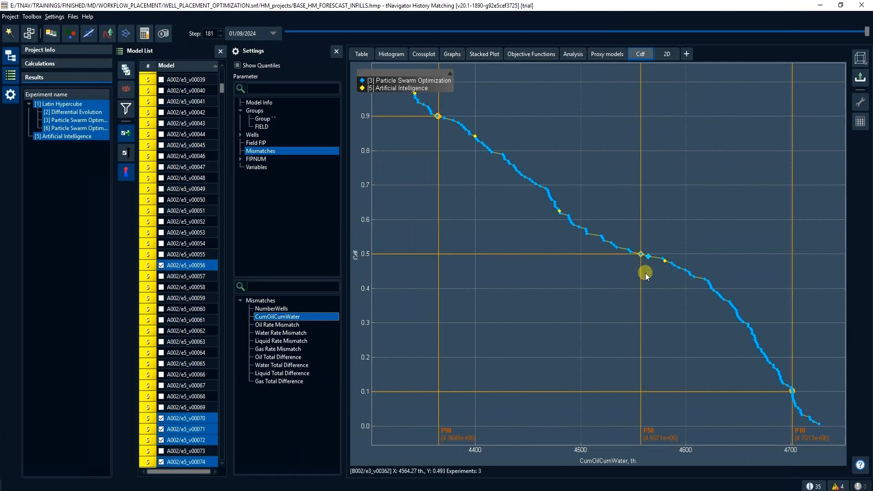
{"action": "left_click", "coordinate": [638, 253]}
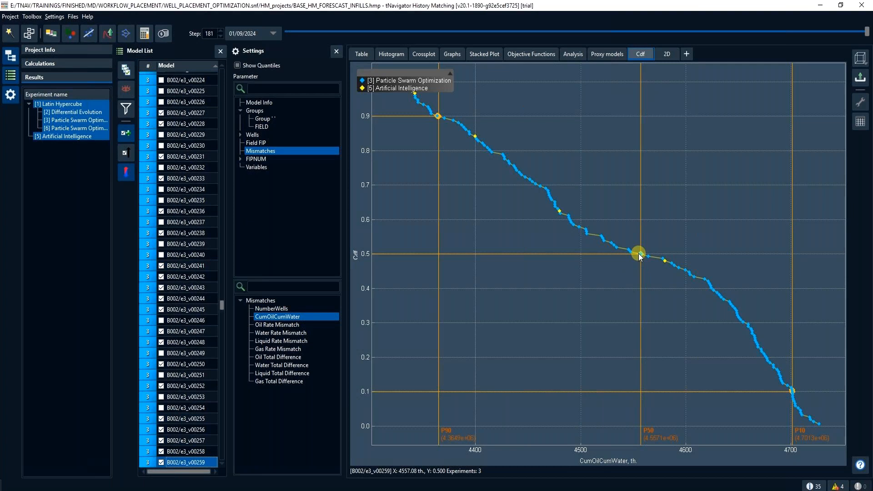
{"action": "left_click_drag", "start_coordinate": [419, 73], "coordinate": [481, 73]}
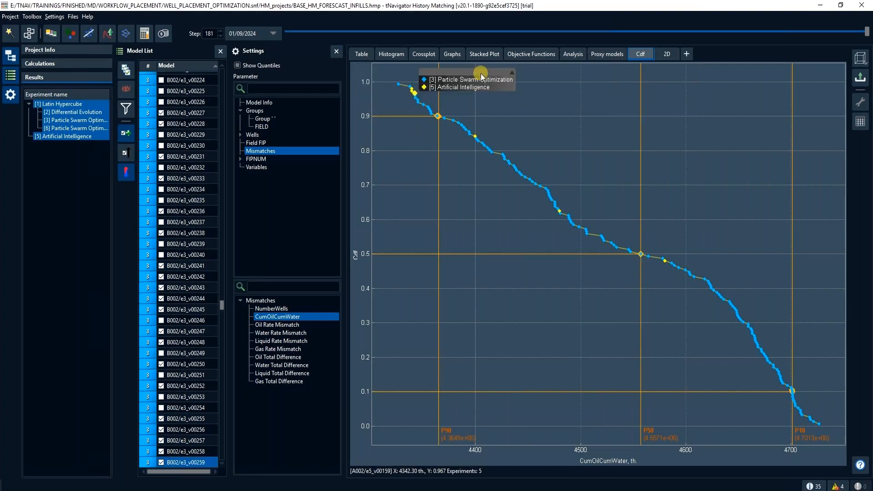
{"action": "left_click", "coordinate": [415, 93]}
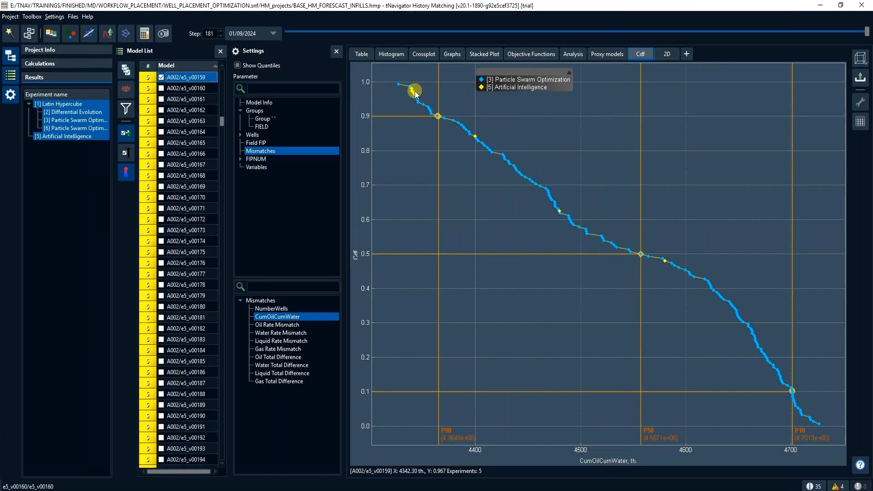
{"action": "left_click", "coordinate": [794, 390]}
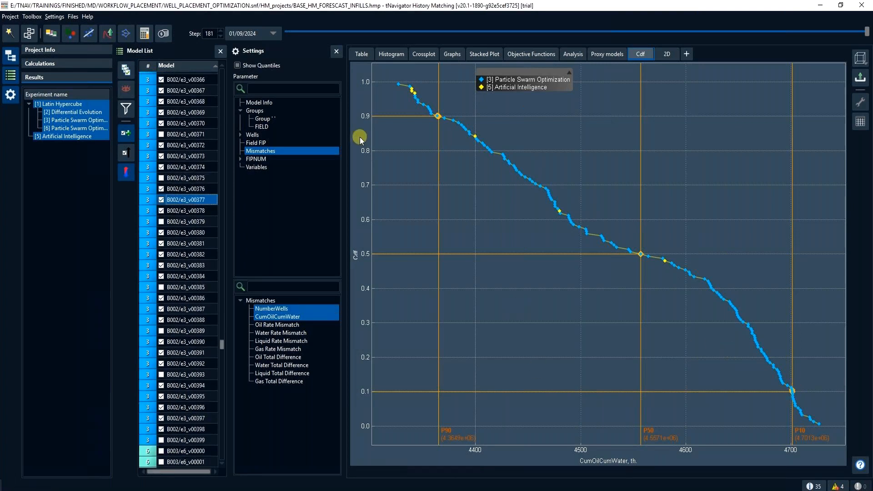
- Set the variables from variant A002/e5_v00056 to the EXISTING_NEW workflow and inspect the OFFSET_INJ base value there
{"action": "left_click", "coordinate": [424, 54]}
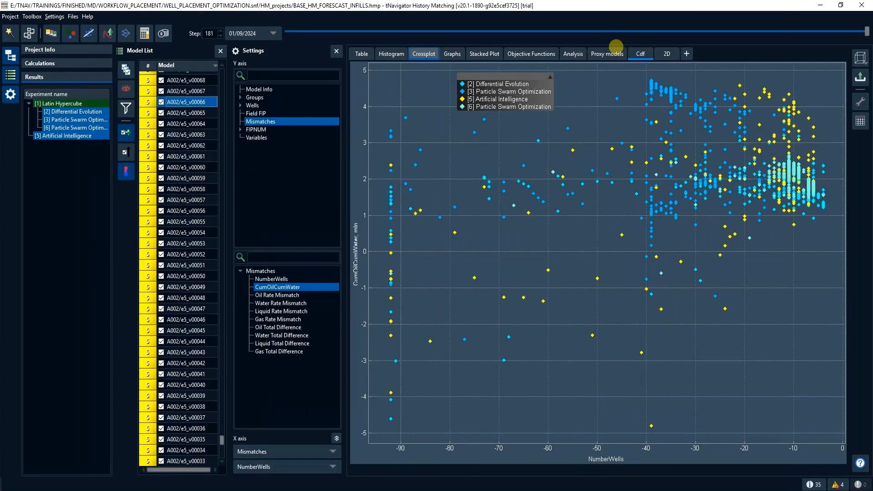
{"action": "left_click", "coordinate": [789, 94]}
{"action": "right_click", "coordinate": [200, 210]}
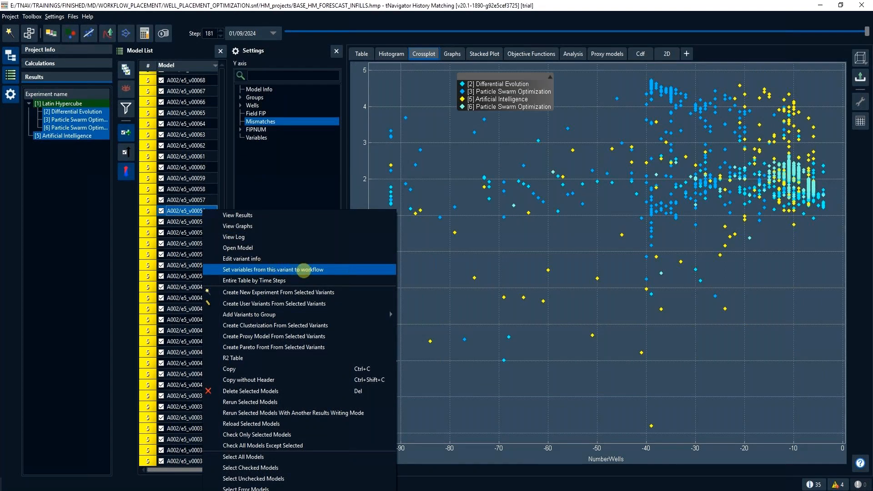
{"action": "left_click", "coordinate": [304, 269]}
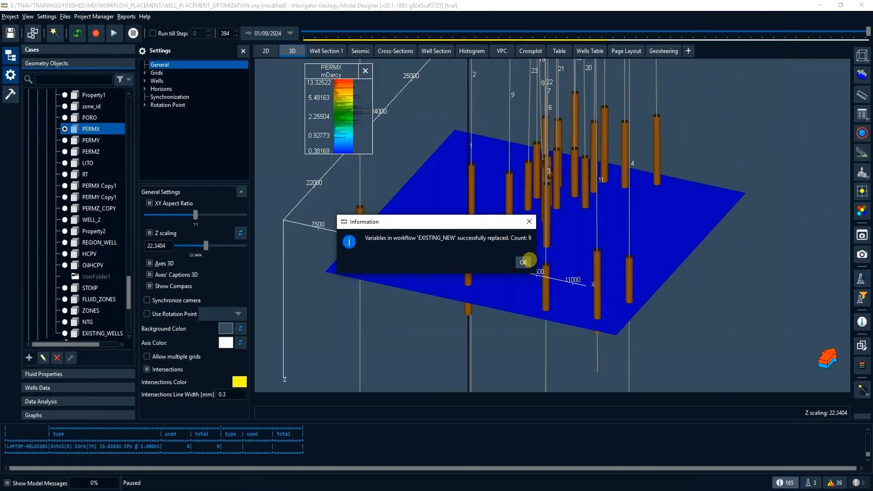
{"action": "left_click", "coordinate": [523, 262]}
{"action": "left_click", "coordinate": [43, 36]}
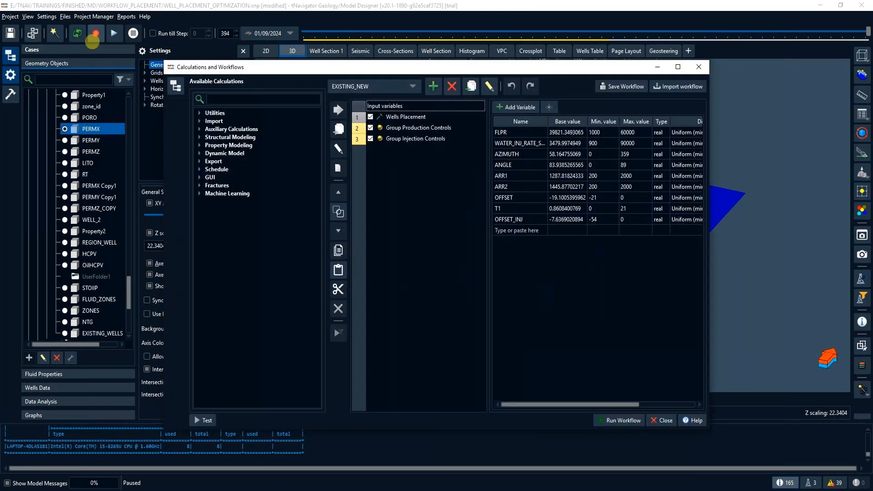
{"action": "double_click", "coordinate": [583, 219]}
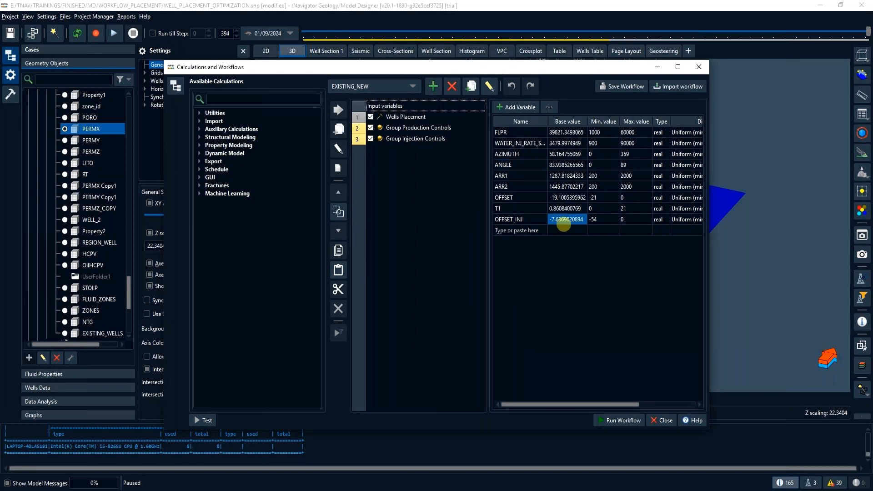
- Run the EXISTING_NEW workflow and toggle the display of a well filter among the geometry objects for the 3D view
{"action": "left_click", "coordinate": [621, 420]}
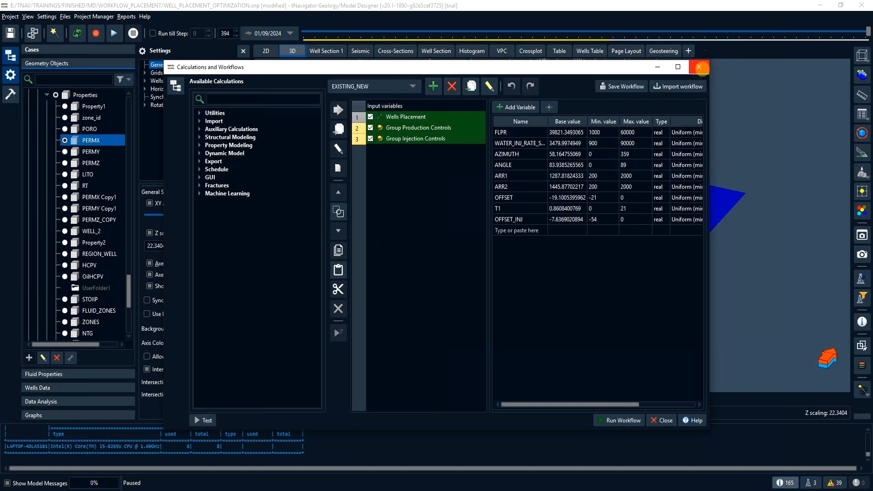
{"action": "scroll", "coordinate": [76, 191], "scroll_direction": "up", "scroll_amount": 10}
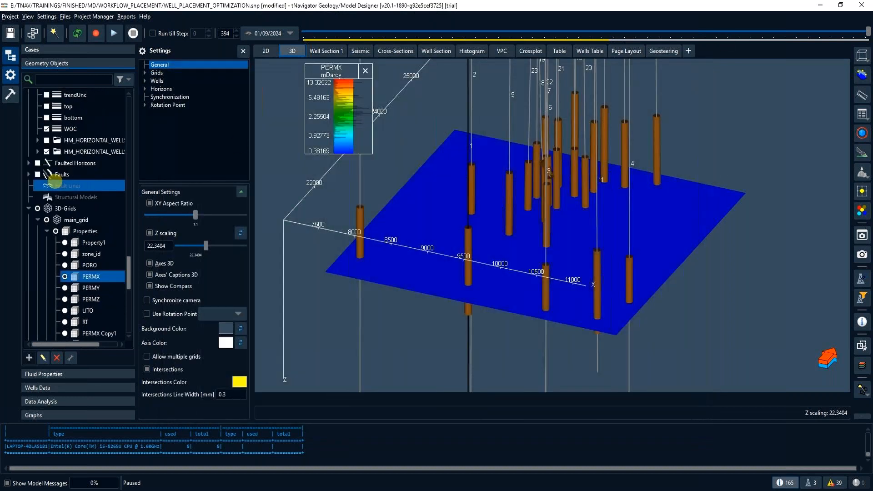
{"action": "scroll", "coordinate": [76, 192], "scroll_direction": "up", "scroll_amount": 10}
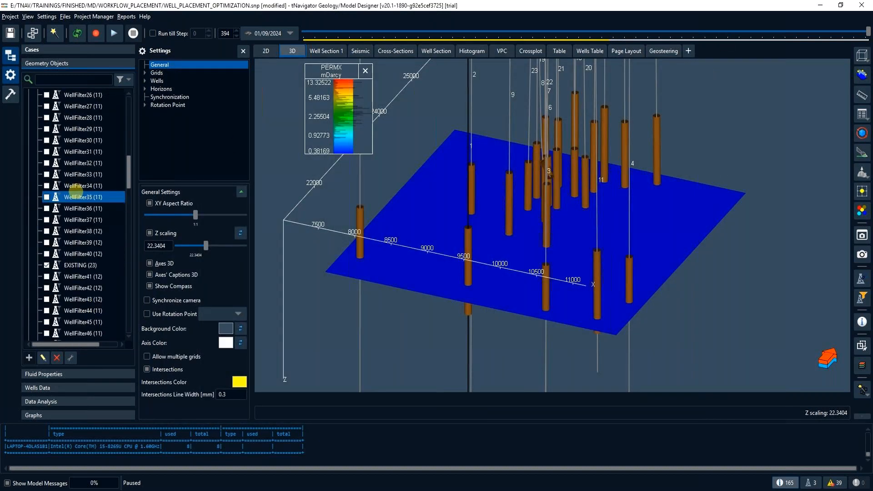
{"action": "left_click", "coordinate": [46, 174]}
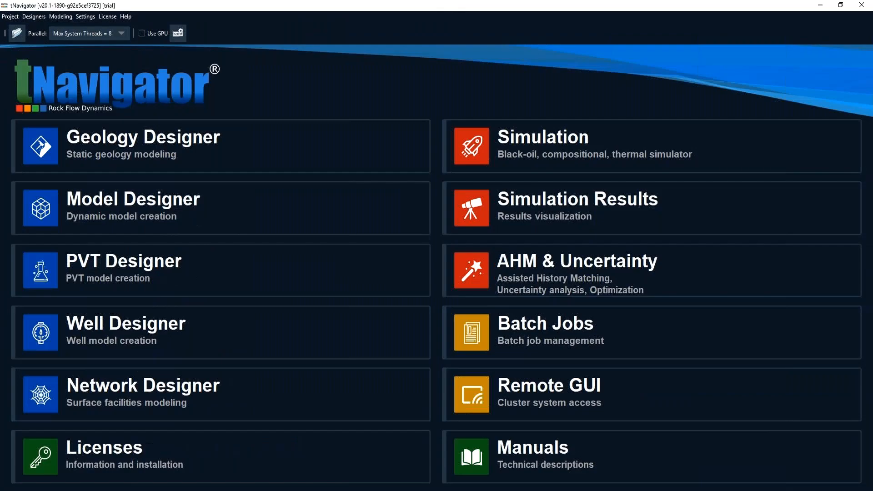
{"action": "key", "text": "alt+Tab"}
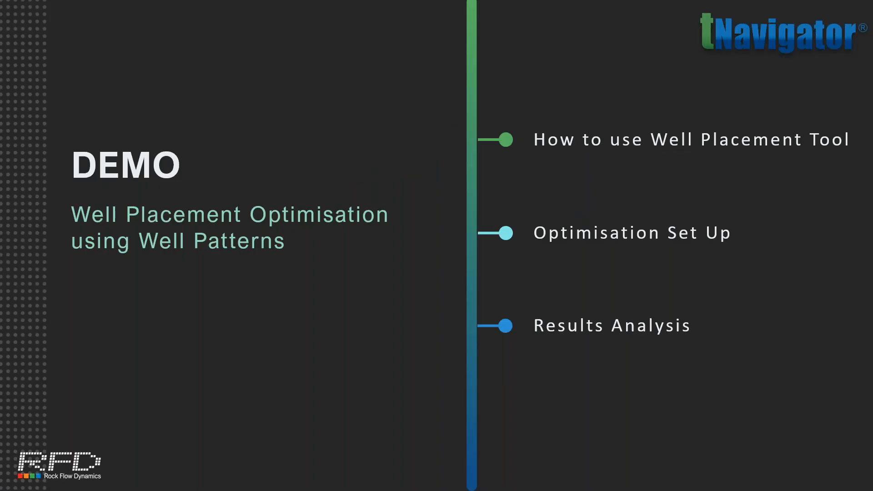
{"action": "key", "text": "Right"}
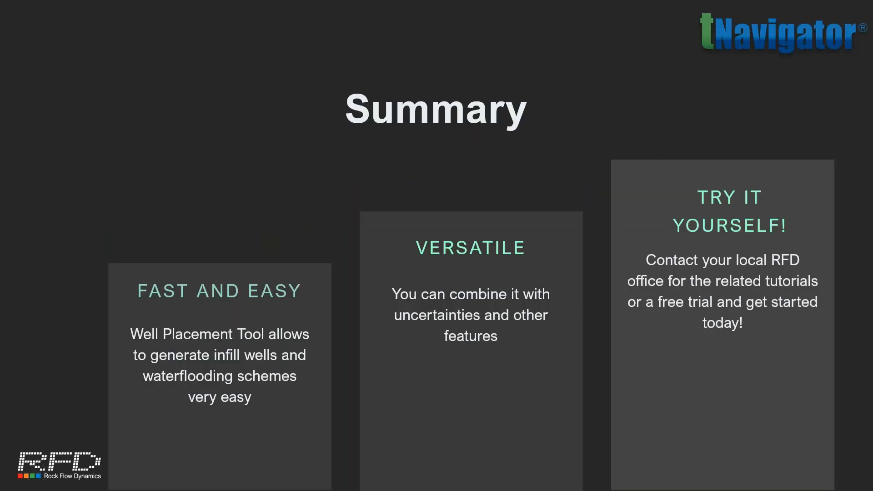